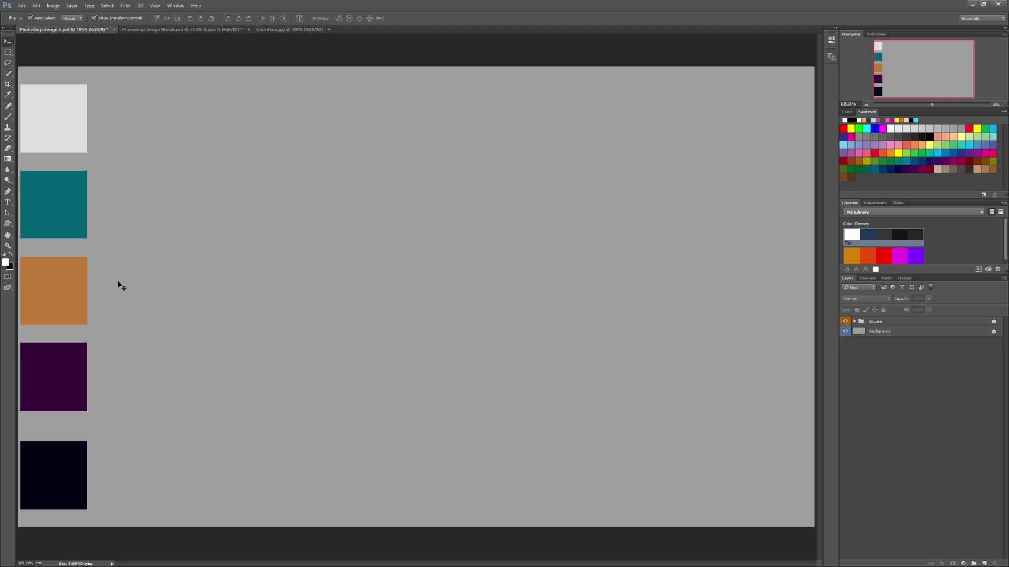
Drag the cut-out model photo into 'Photoshop design 2.psd' as a new Layer 1
{"action": "left_click", "coordinate": [197, 30]}
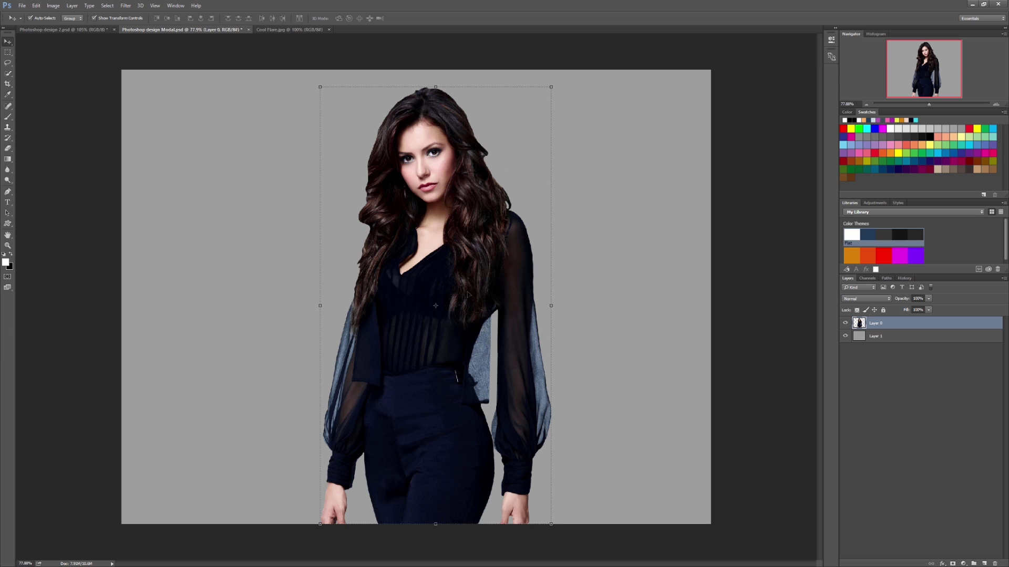
{"action": "left_click_drag", "start_coordinate": [408, 335], "coordinate": [96, 52]}
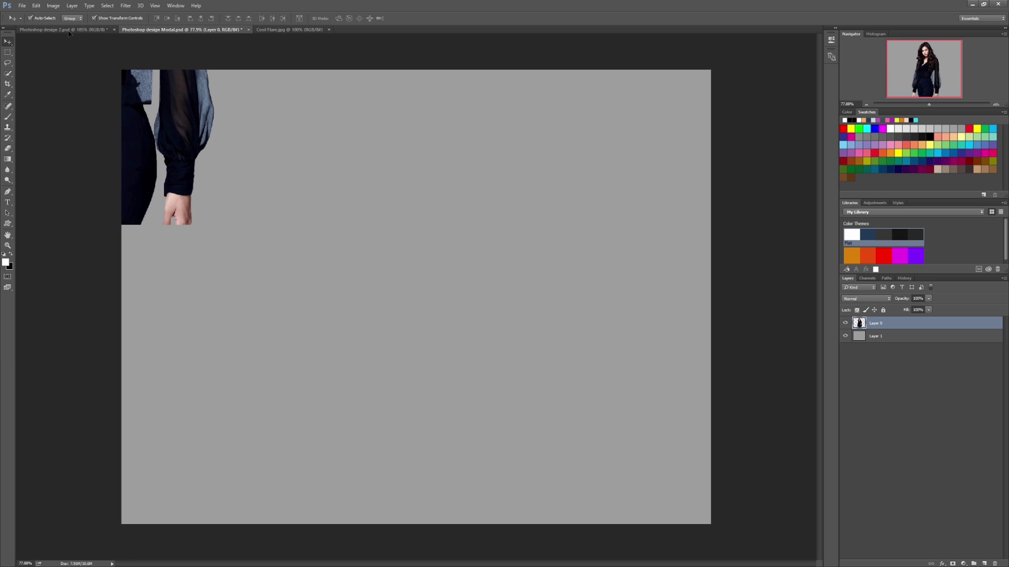
{"action": "mouse_move", "coordinate": [96, 52]}
{"action": "left_mouse_down"}
{"action": "mouse_move", "coordinate": [429, 314]}
{"action": "mouse_move", "coordinate": [434, 295]}
{"action": "left_mouse_up"}
{"action": "left_click_drag", "start_coordinate": [469, 395], "coordinate": [456, 507]}
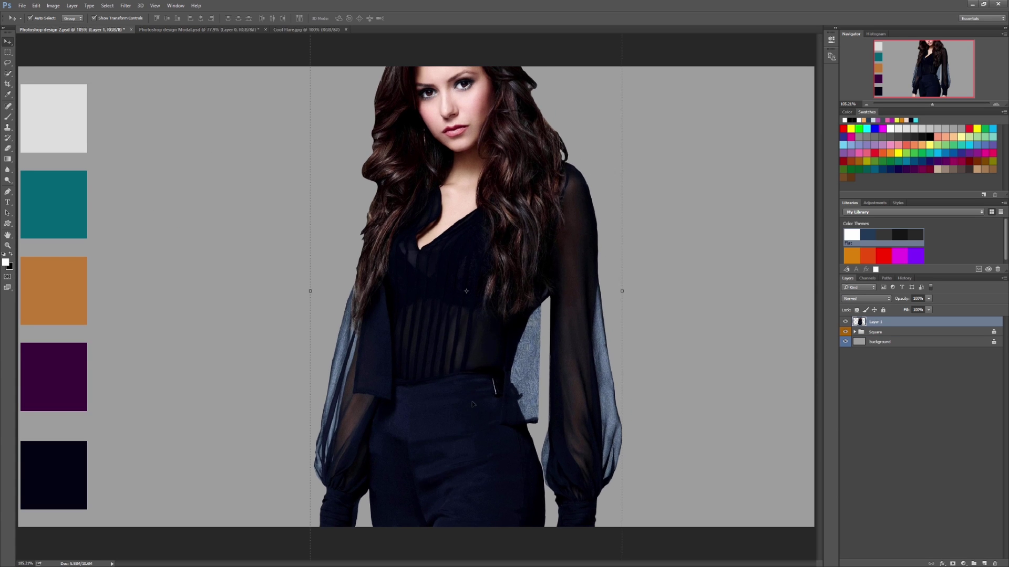
Scale the model to about 72%, place her right of centre, and add an empty Layer 2
{"action": "key", "text": "shift+Down"}
{"action": "key", "text": "shift+Down"}
{"action": "key", "text": "shift+Down"}
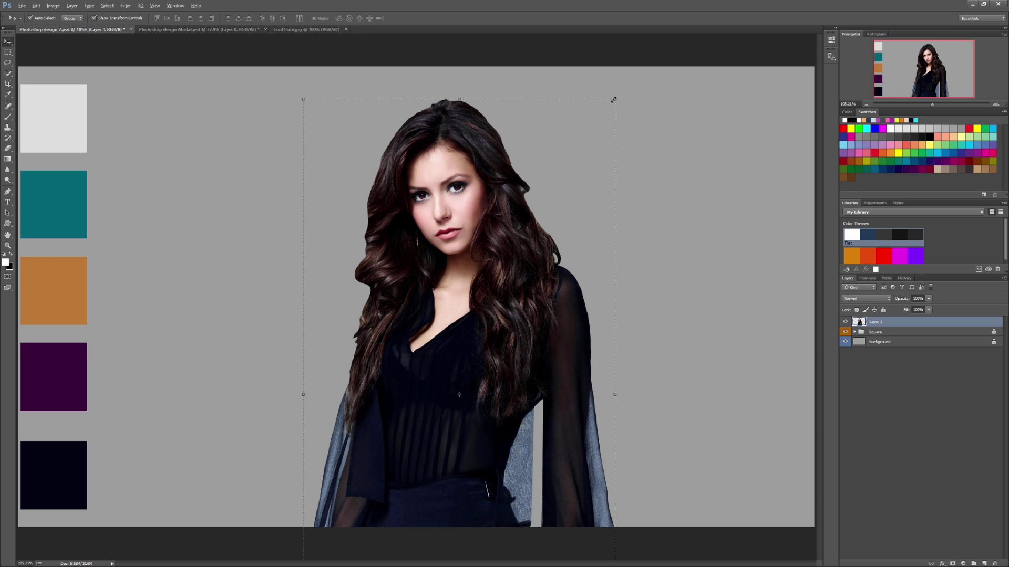
{"action": "left_click_drag", "start_coordinate": [613, 99], "coordinate": [576, 159]}
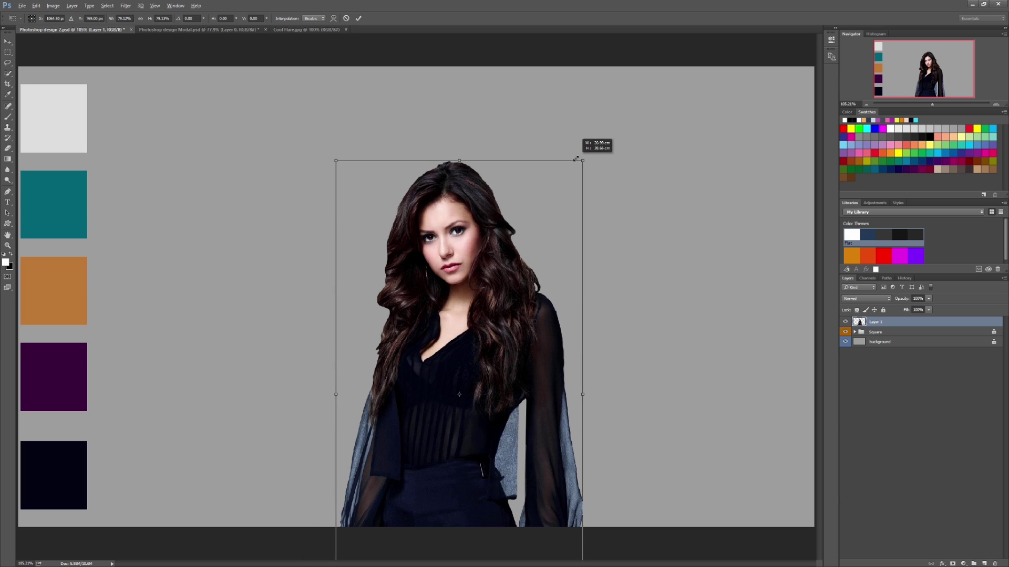
{"action": "mouse_move", "coordinate": [487, 369]}
{"action": "left_mouse_down"}
{"action": "mouse_move", "coordinate": [540, 278]}
{"action": "mouse_move", "coordinate": [544, 284]}
{"action": "left_mouse_up"}
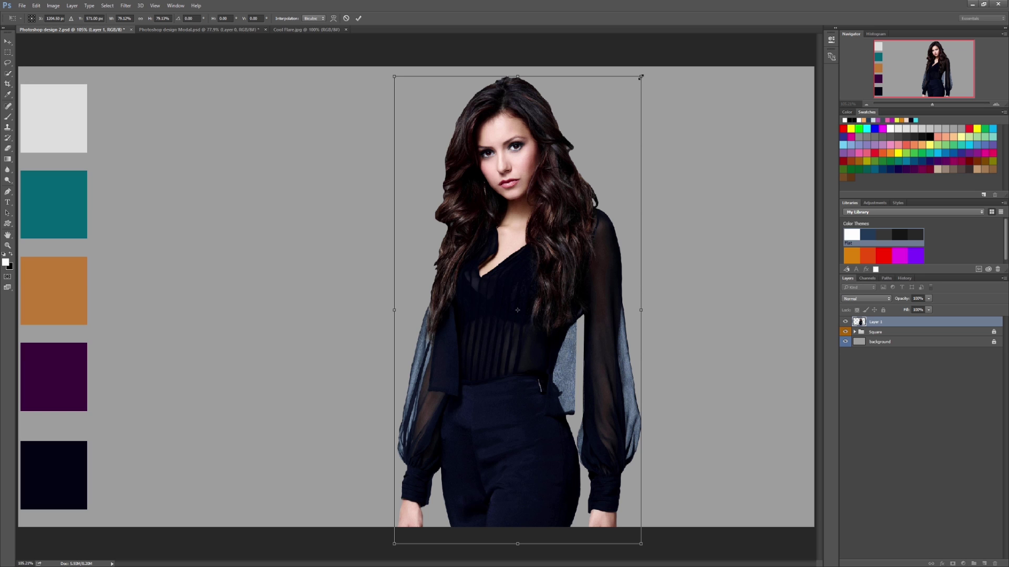
{"action": "left_click_drag", "start_coordinate": [640, 77], "coordinate": [630, 99]}
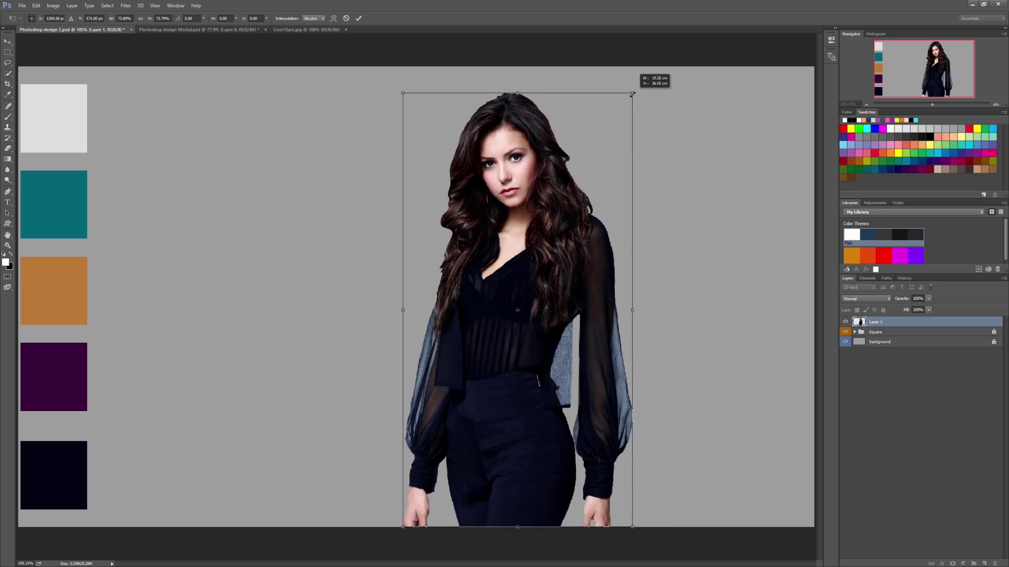
{"action": "left_click_drag", "start_coordinate": [573, 262], "coordinate": [583, 281]}
{"action": "key", "text": "Return"}
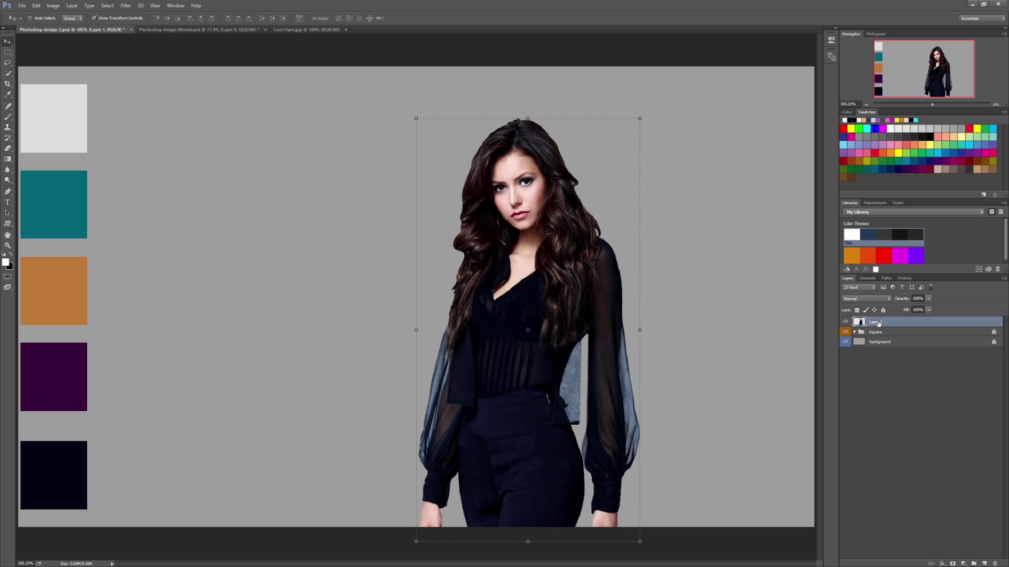
{"action": "left_click", "coordinate": [984, 564], "text": "ctrl"}
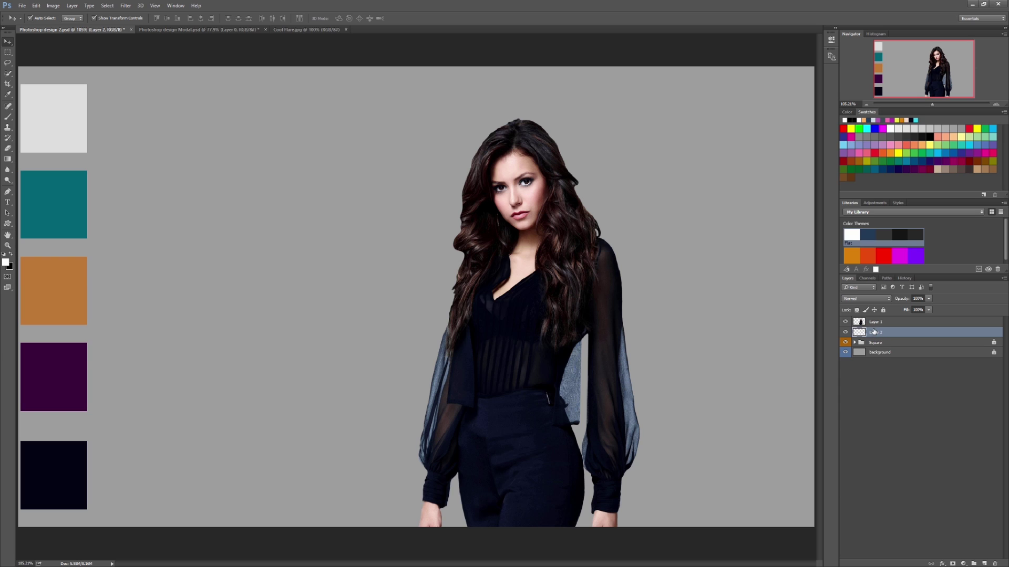
Rename the model layer to '1' and the empty layer beneath it to '2'
{"action": "left_click", "coordinate": [874, 323]}
{"action": "double_click", "coordinate": [874, 322]}
{"action": "type", "text": "E"}
{"action": "left_click", "coordinate": [875, 333]}
{"action": "double_click", "coordinate": [876, 333]}
{"action": "type", "text": "2"}
{"action": "left_click", "coordinate": [859, 333]}
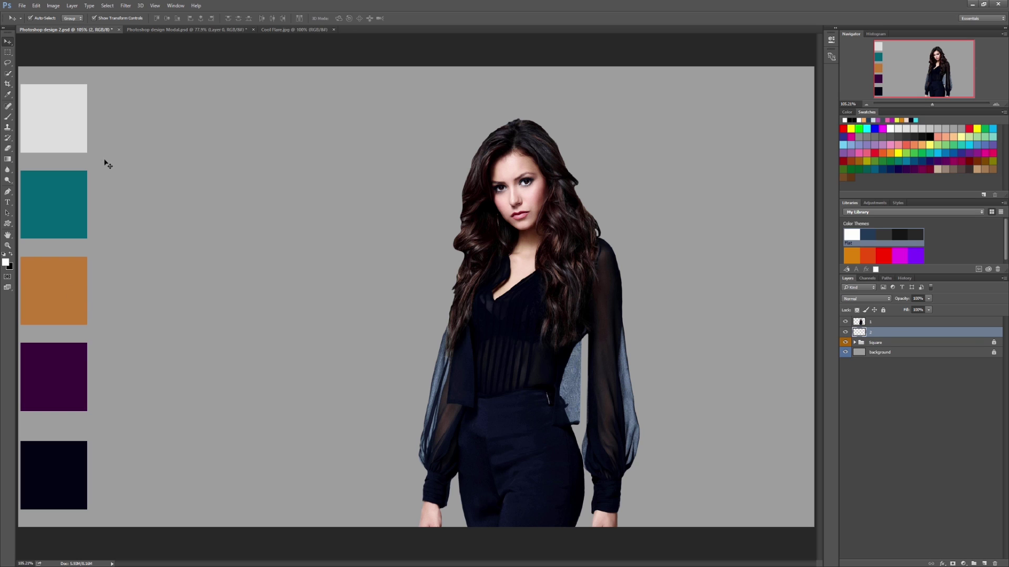
{"action": "left_click", "coordinate": [7, 117]}
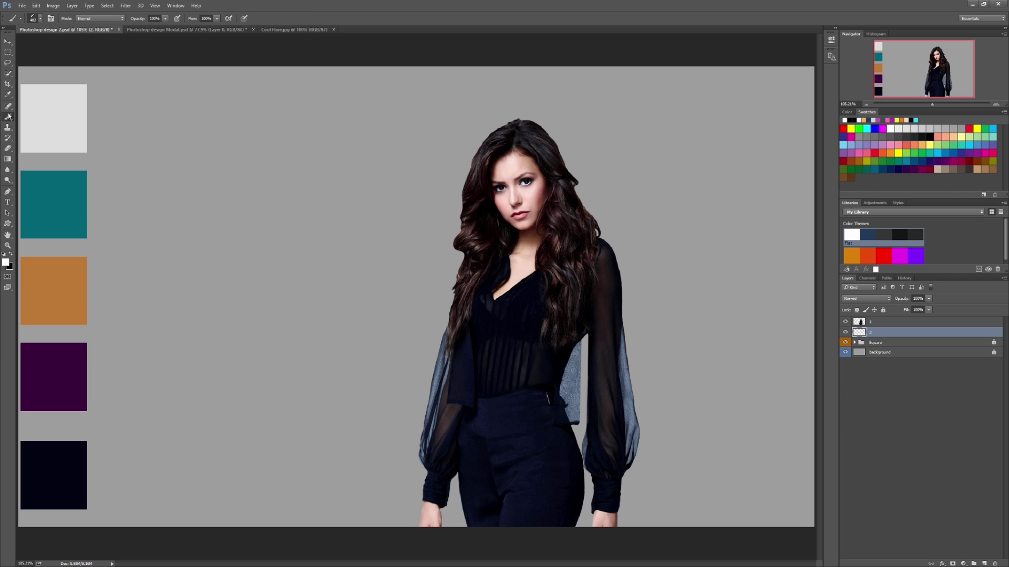
Choose the 500 px soft round brush and enlarge it to about 804 px
{"action": "left_click", "coordinate": [41, 19]}
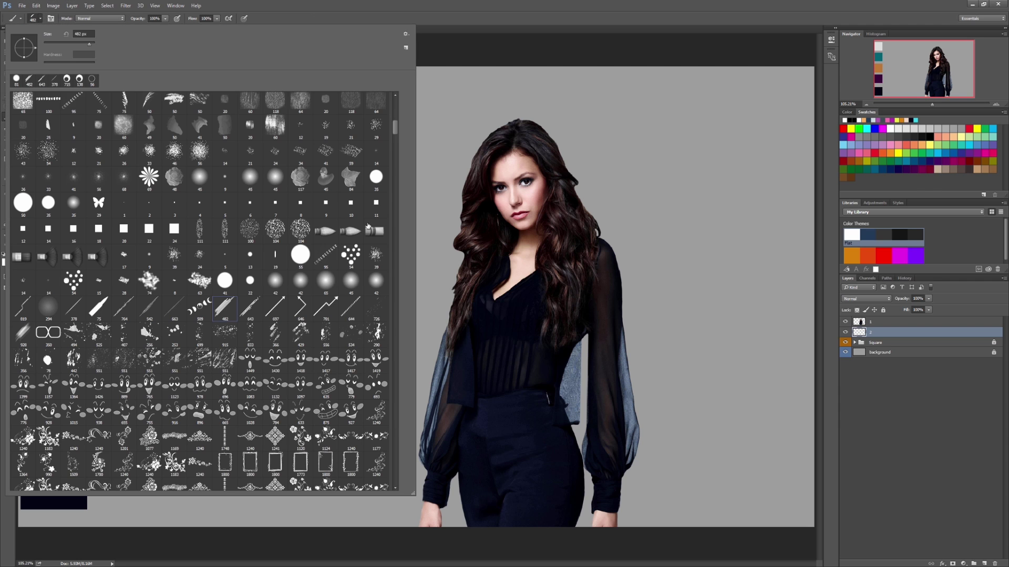
{"action": "left_click_drag", "start_coordinate": [396, 128], "coordinate": [397, 107]}
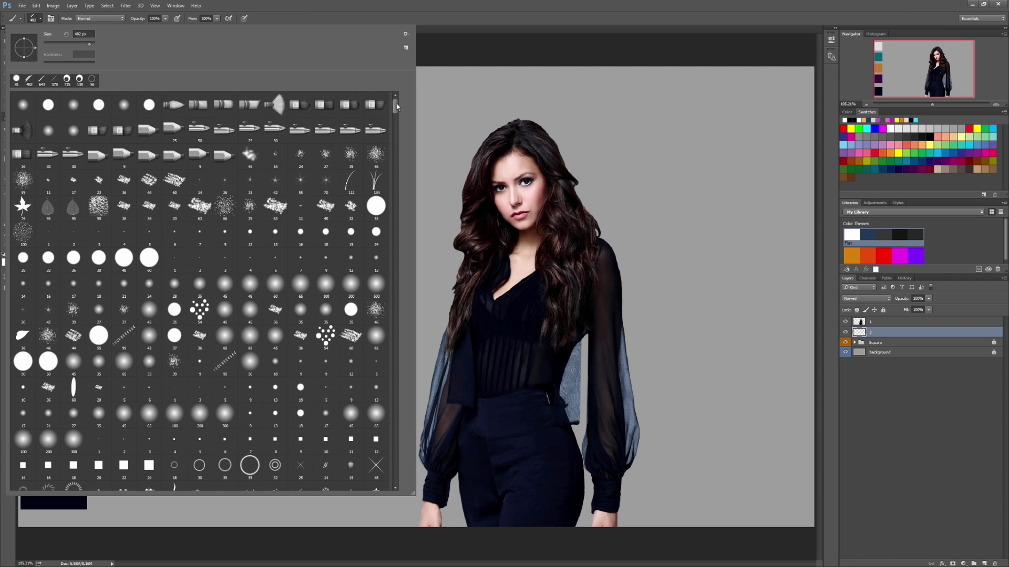
{"action": "left_click", "coordinate": [375, 289]}
{"action": "left_click", "coordinate": [512, 12]}
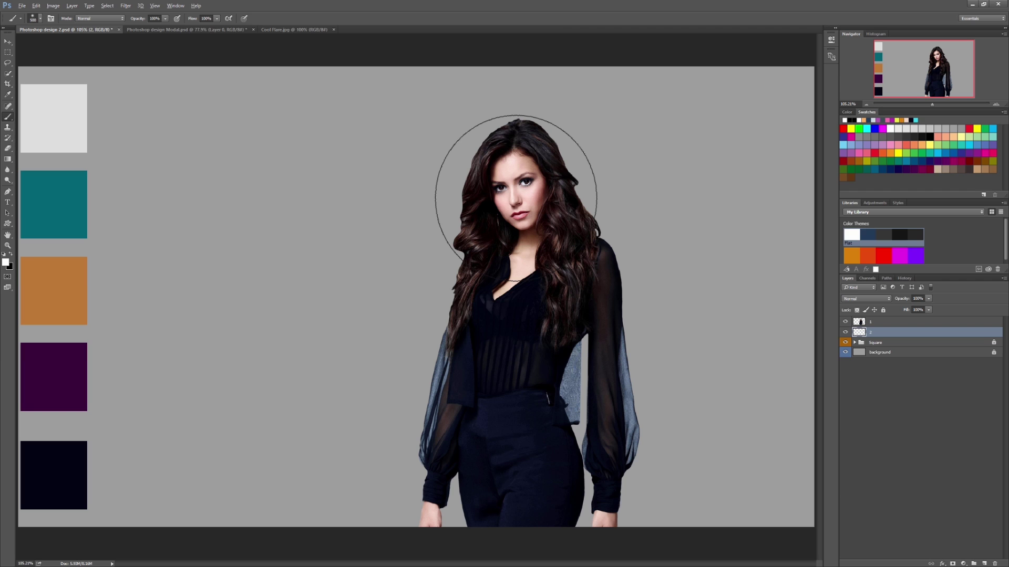
{"action": "right_click", "coordinate": [515, 196], "text": "alt"}
{"action": "left_click_drag", "start_coordinate": [518, 195], "coordinate": [589, 212]}
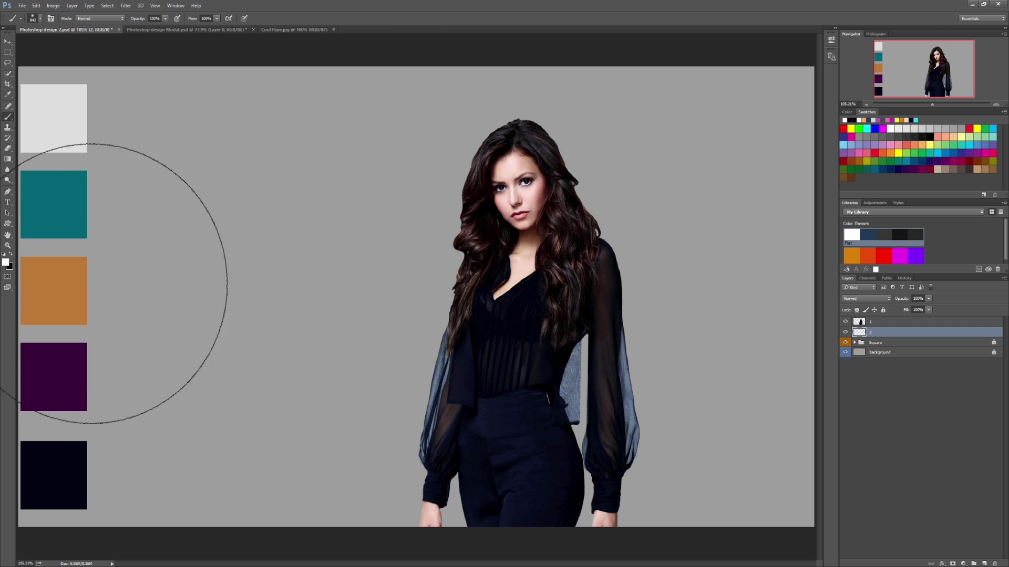
{"action": "left_click", "coordinate": [6, 263]}
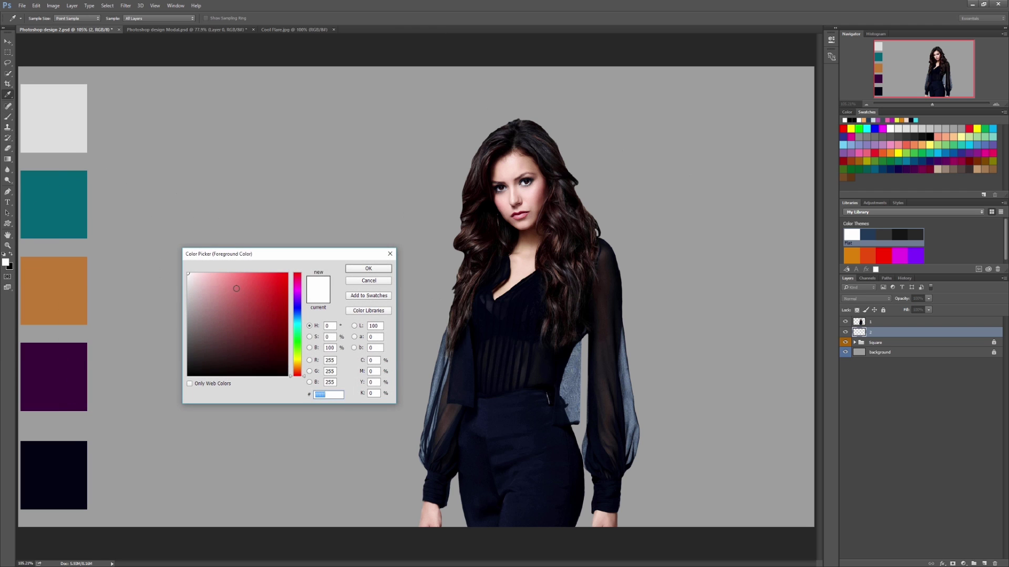
Paint a soft white glow behind the model's head and body on layer 2
{"action": "left_click", "coordinate": [367, 269]}
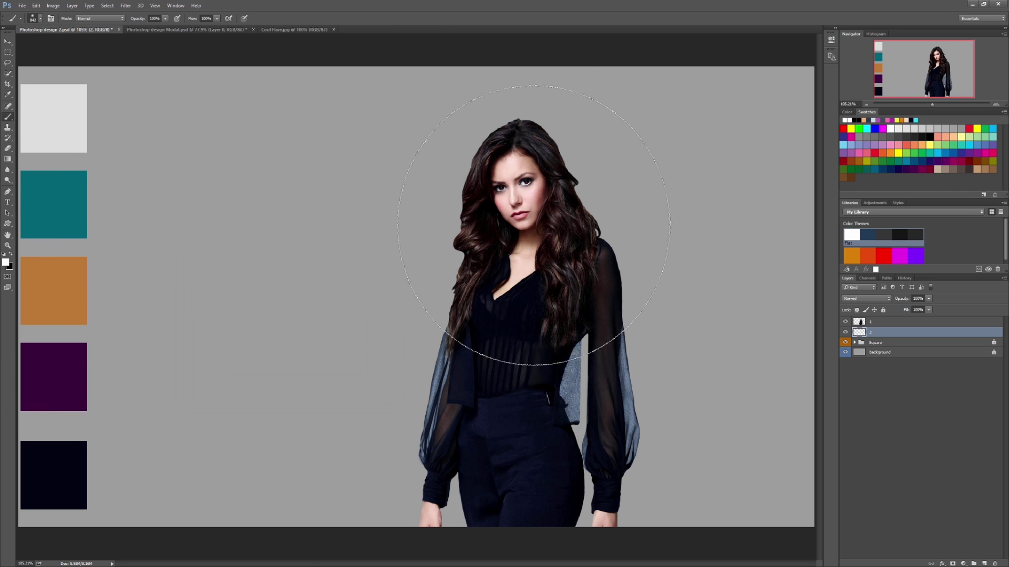
{"action": "left_click", "coordinate": [521, 210]}
{"action": "left_click", "coordinate": [502, 337]}
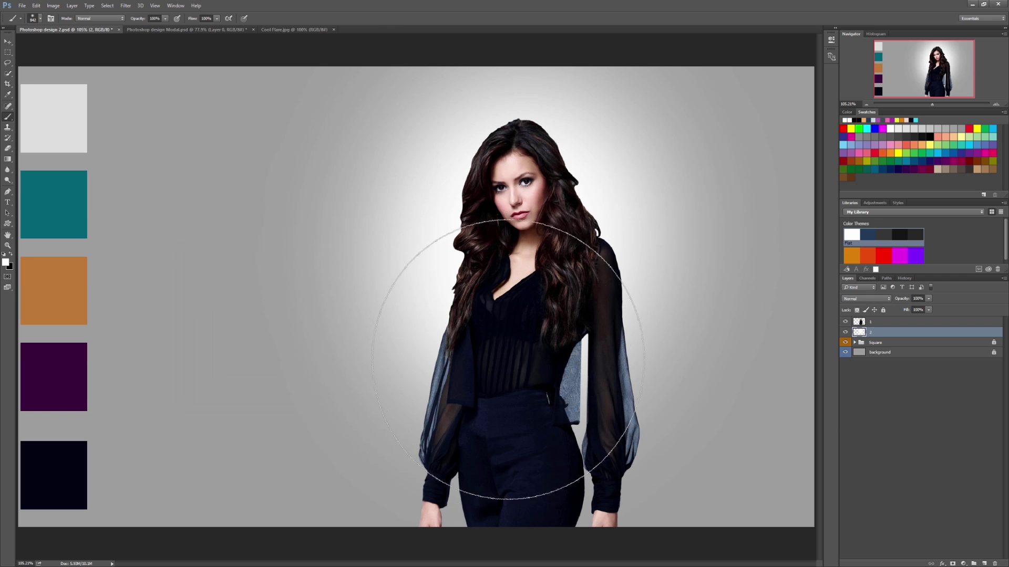
{"action": "left_click", "coordinate": [494, 368]}
{"action": "left_click", "coordinate": [540, 380]}
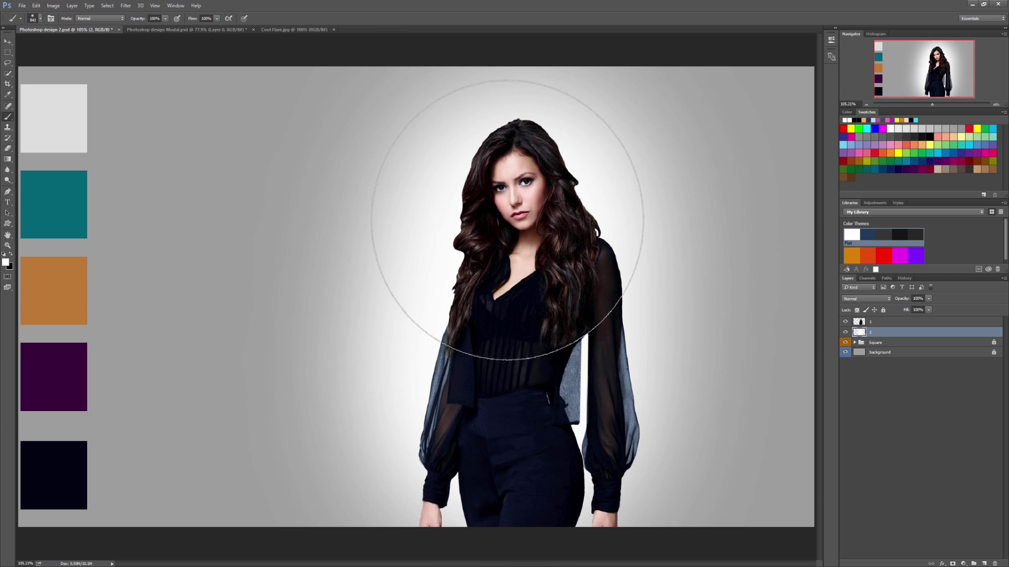
{"action": "left_click", "coordinate": [568, 200]}
{"action": "left_click", "coordinate": [559, 207]}
{"action": "left_click", "coordinate": [491, 236]}
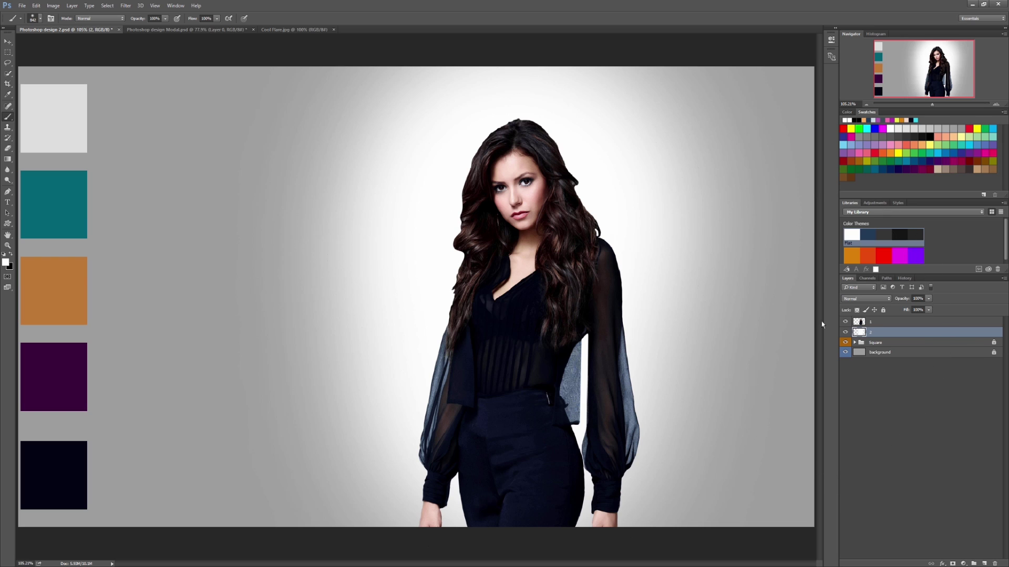
Lower layer 2's opacity to 59% to dim the white glow
{"action": "left_click", "coordinate": [928, 299]}
{"action": "left_click_drag", "start_coordinate": [925, 312], "coordinate": [918, 313]}
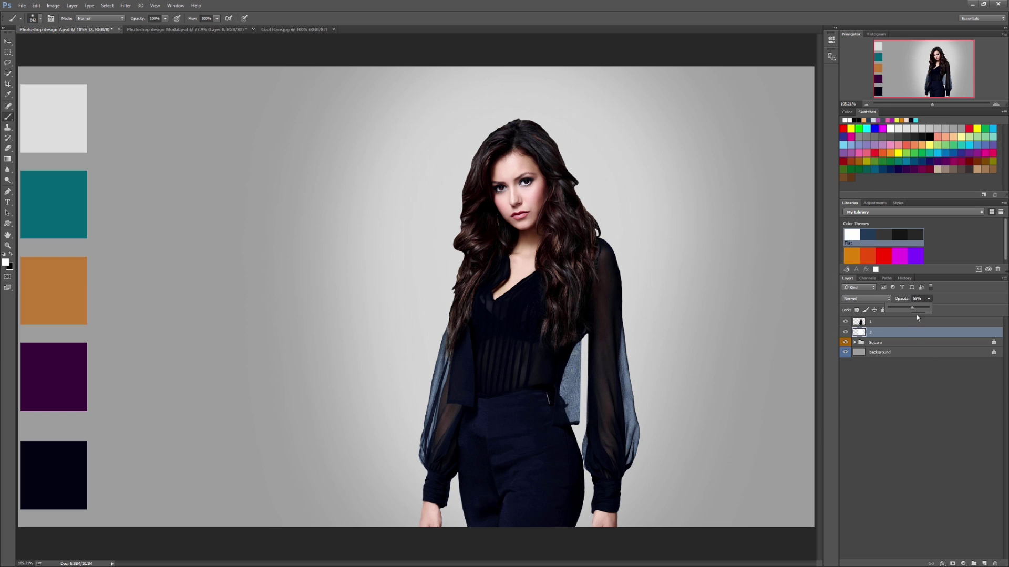
{"action": "left_click", "coordinate": [911, 406]}
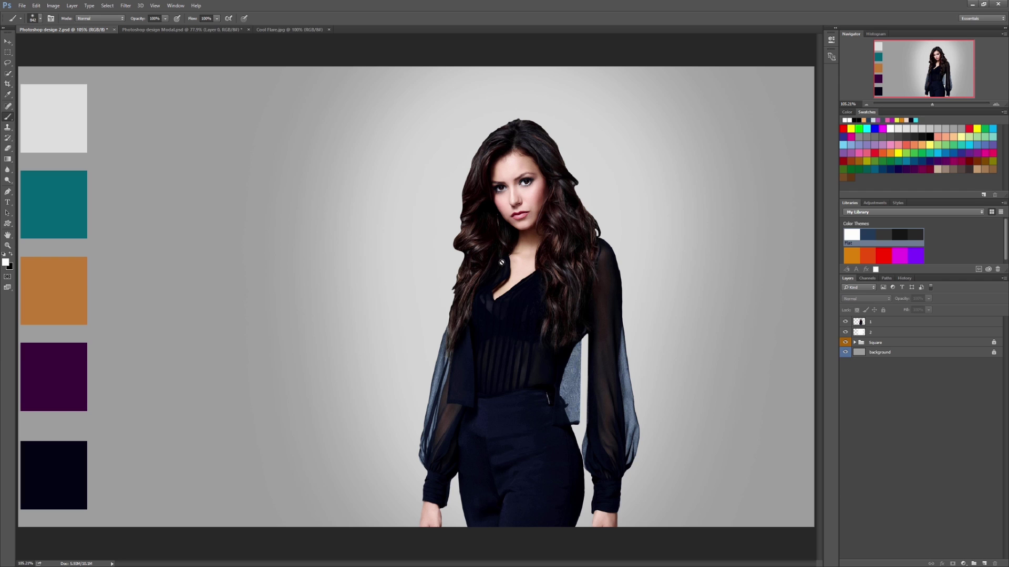
{"action": "left_click", "coordinate": [856, 332]}
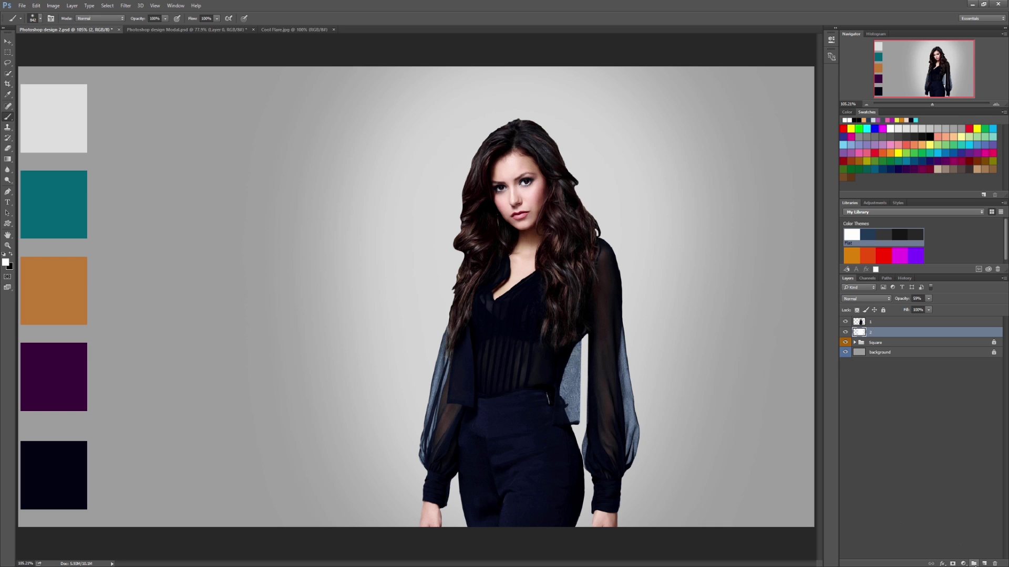
Add a new empty layer named '3' above the glow layer 2
{"action": "left_click", "coordinate": [984, 564]}
{"action": "double_click", "coordinate": [874, 333]}
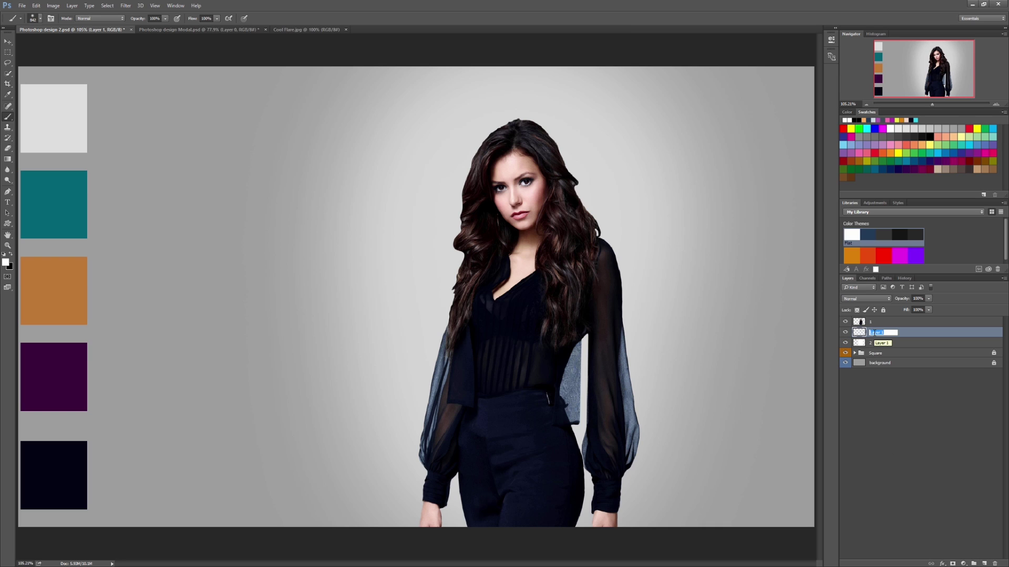
{"action": "type", "text": "3"}
{"action": "key", "text": "Return"}
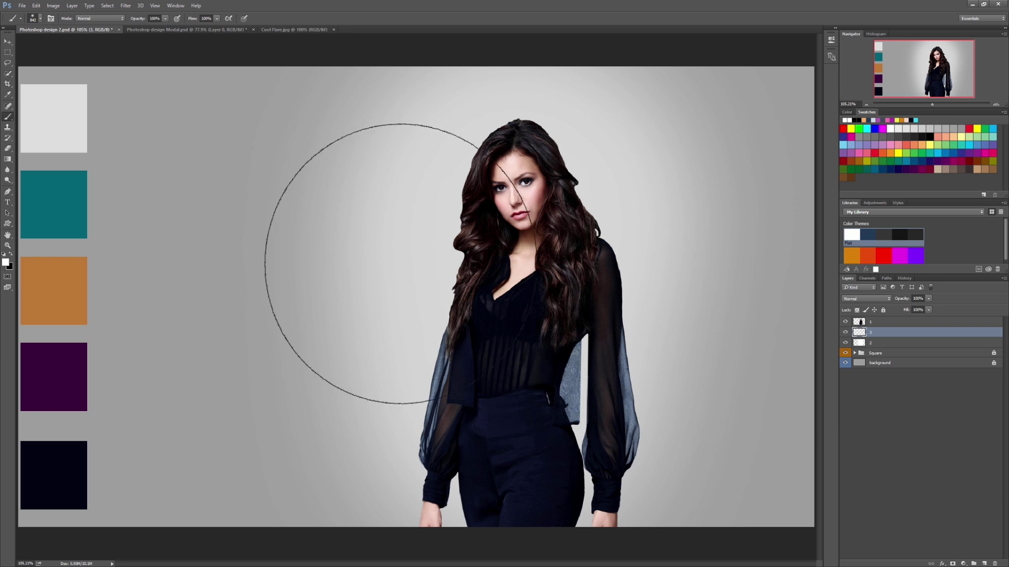
{"action": "left_click", "coordinate": [9, 192]}
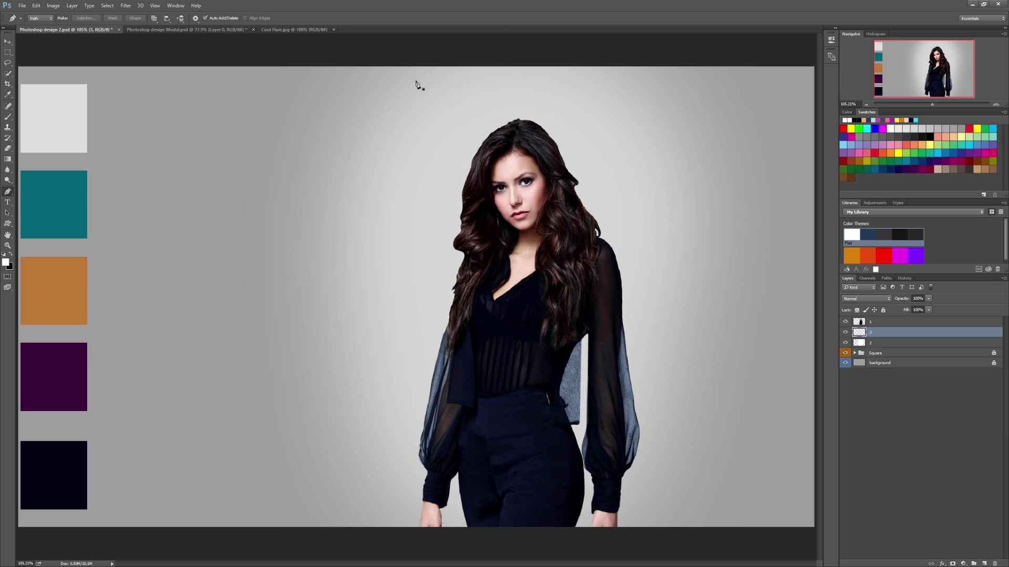
Draw a curved path sweeping down past the model, below the canvas, and back up
{"action": "left_click", "coordinate": [411, 55]}
{"action": "mouse_move", "coordinate": [497, 372]}
{"action": "left_mouse_down"}
{"action": "mouse_move", "coordinate": [546, 423]}
{"action": "mouse_move", "coordinate": [704, 453]}
{"action": "left_mouse_up"}
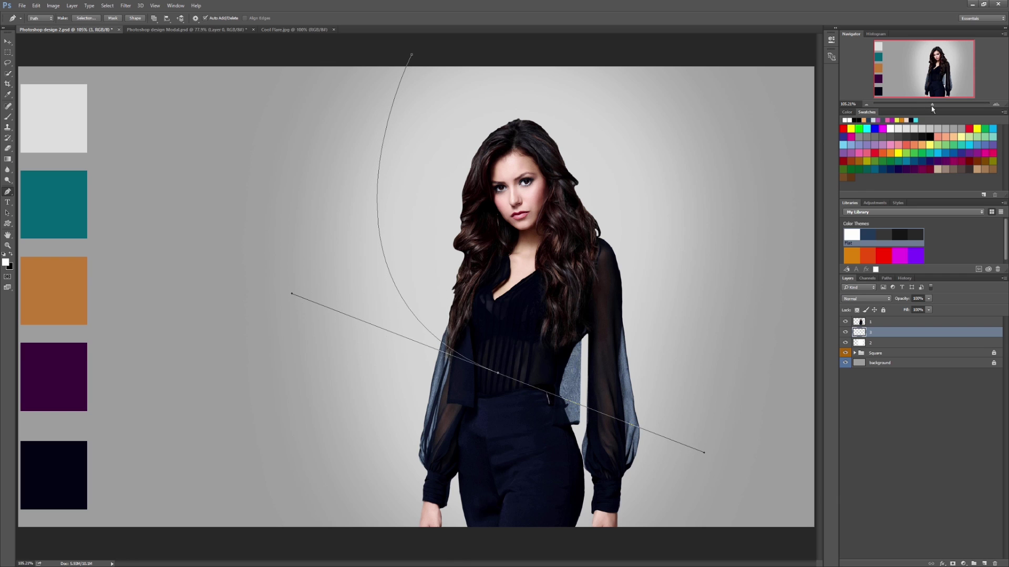
{"action": "left_click_drag", "start_coordinate": [933, 109], "coordinate": [930, 109]}
{"action": "mouse_move", "coordinate": [429, 491]}
{"action": "left_mouse_down"}
{"action": "mouse_move", "coordinate": [424, 507]}
{"action": "mouse_move", "coordinate": [356, 458]}
{"action": "mouse_move", "coordinate": [346, 485]}
{"action": "left_mouse_up"}
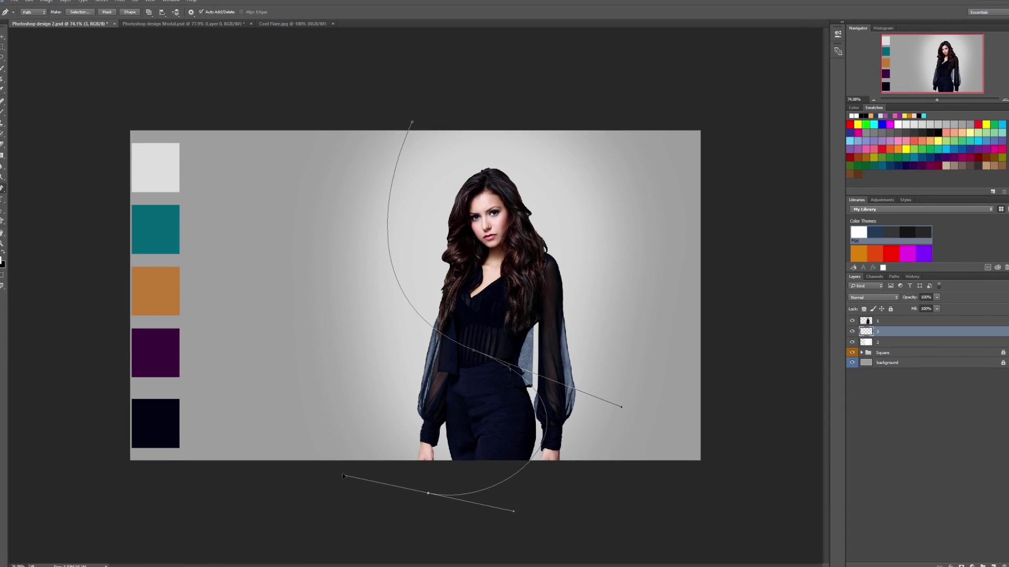
{"action": "left_click_drag", "start_coordinate": [515, 504], "coordinate": [612, 513]}
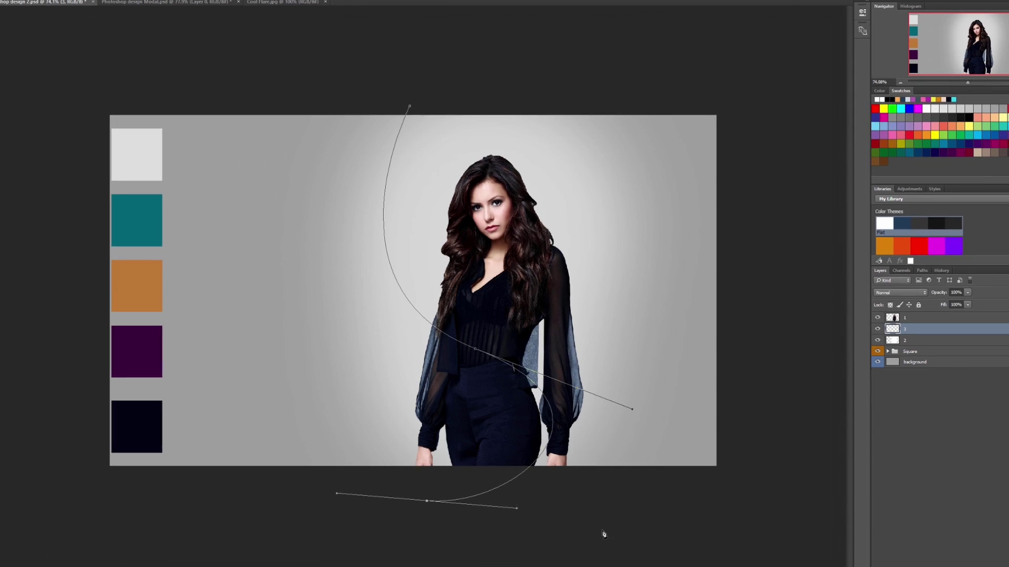
{"action": "left_click", "coordinate": [646, 488]}
{"action": "left_click_drag", "start_coordinate": [454, 300], "coordinate": [262, 310]}
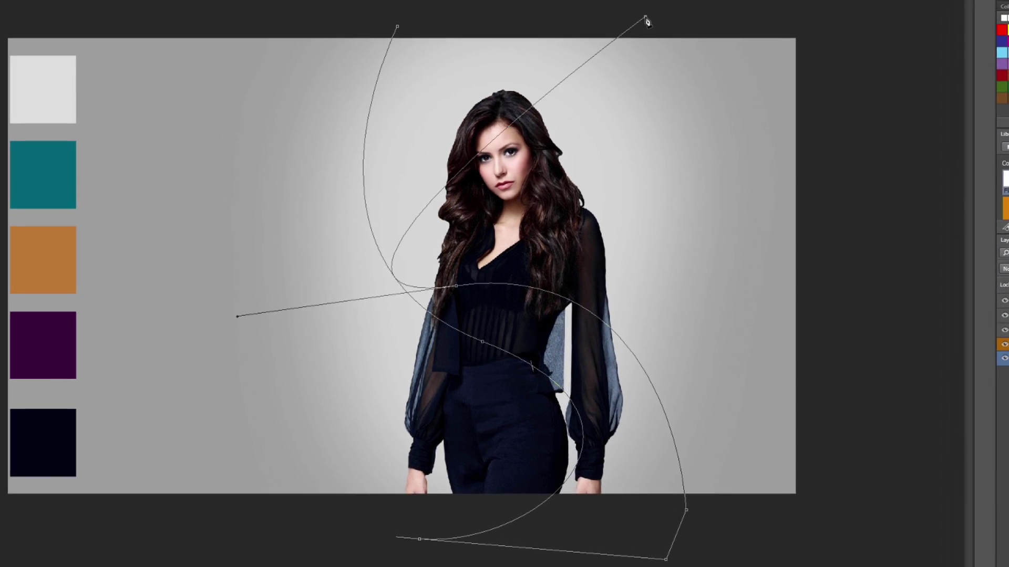
Extend the path above the canvas top and move its anchors to widen both curves
{"action": "left_click_drag", "start_coordinate": [644, 20], "coordinate": [862, 13]}
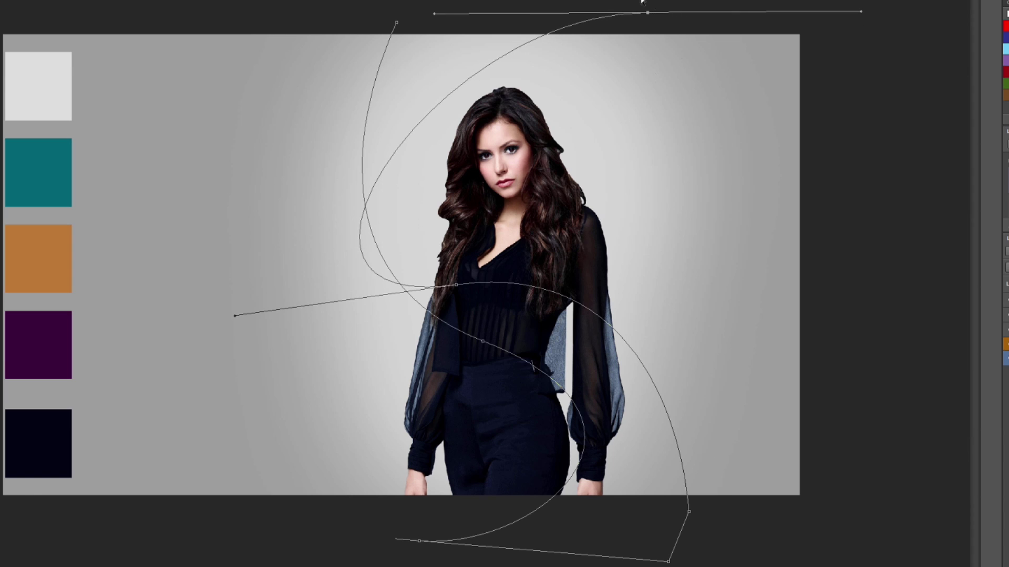
{"action": "left_click_drag", "start_coordinate": [648, 12], "coordinate": [688, 10]}
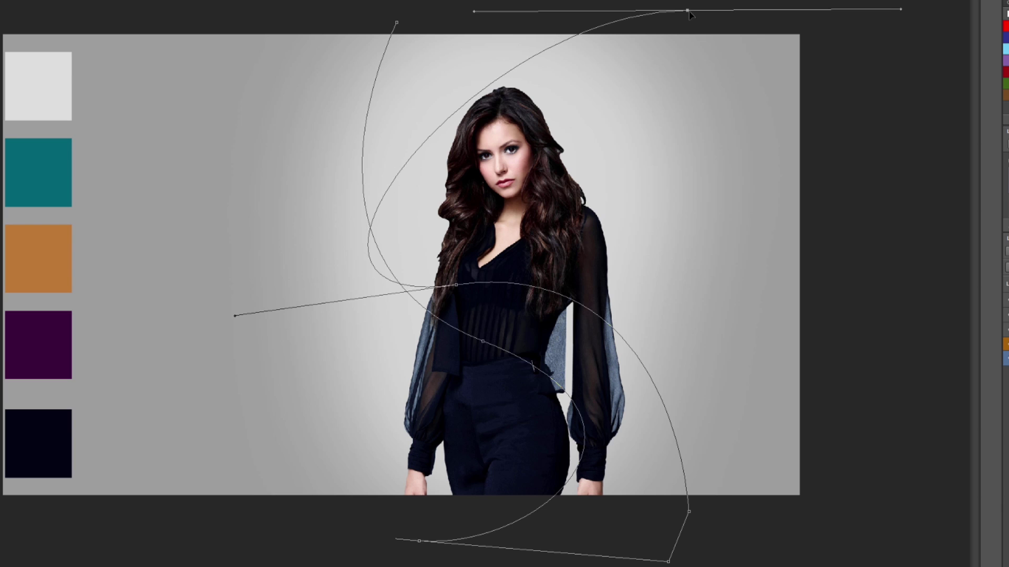
{"action": "mouse_move", "coordinate": [456, 288]}
{"action": "left_mouse_down"}
{"action": "mouse_move", "coordinate": [515, 269]}
{"action": "mouse_move", "coordinate": [517, 283]}
{"action": "left_mouse_up"}
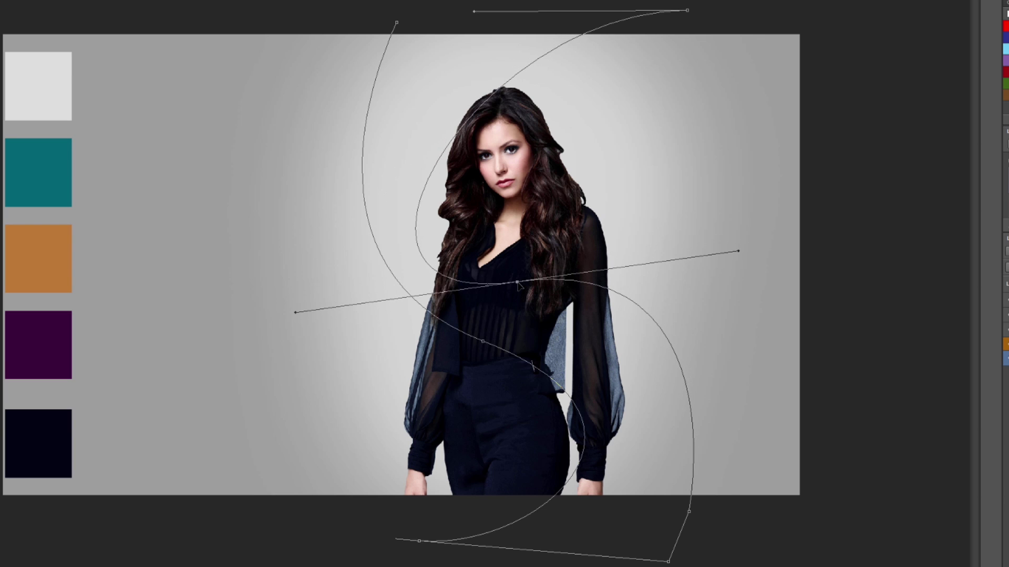
{"action": "left_click", "coordinate": [482, 343]}
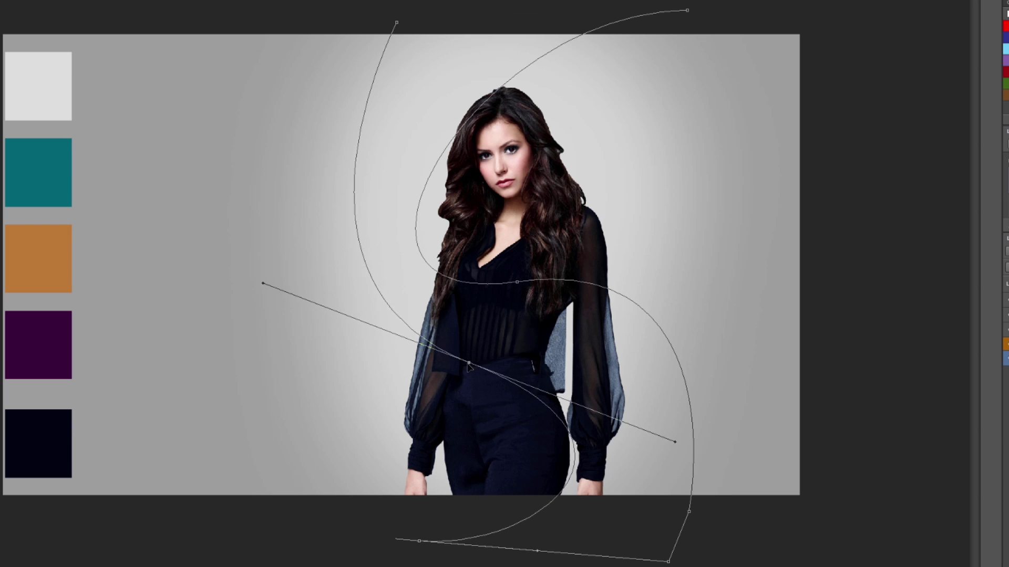
{"action": "left_click_drag", "start_coordinate": [482, 342], "coordinate": [448, 348]}
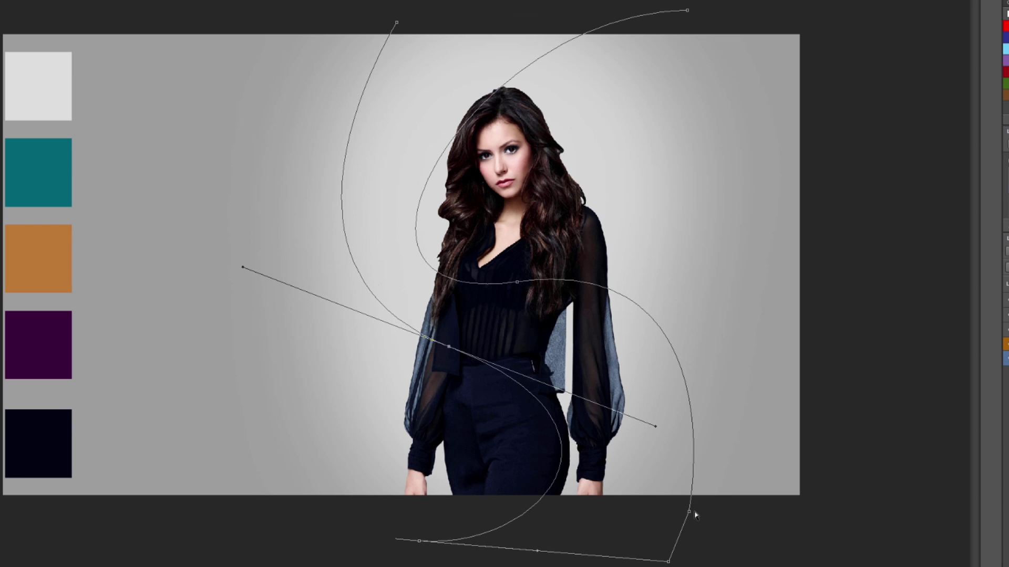
{"action": "left_click_drag", "start_coordinate": [688, 512], "coordinate": [715, 520]}
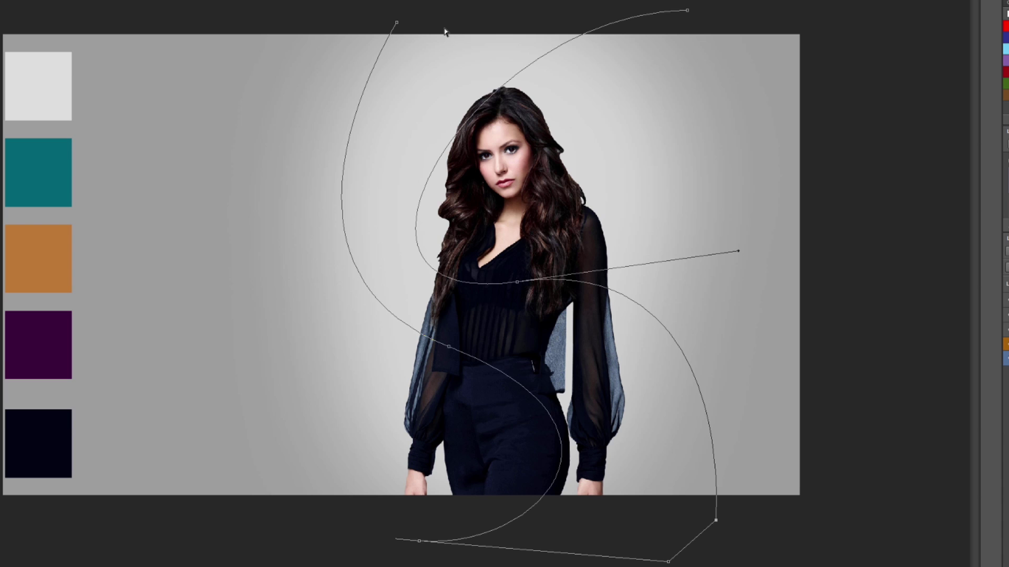
{"action": "left_click_drag", "start_coordinate": [396, 22], "coordinate": [348, 0]}
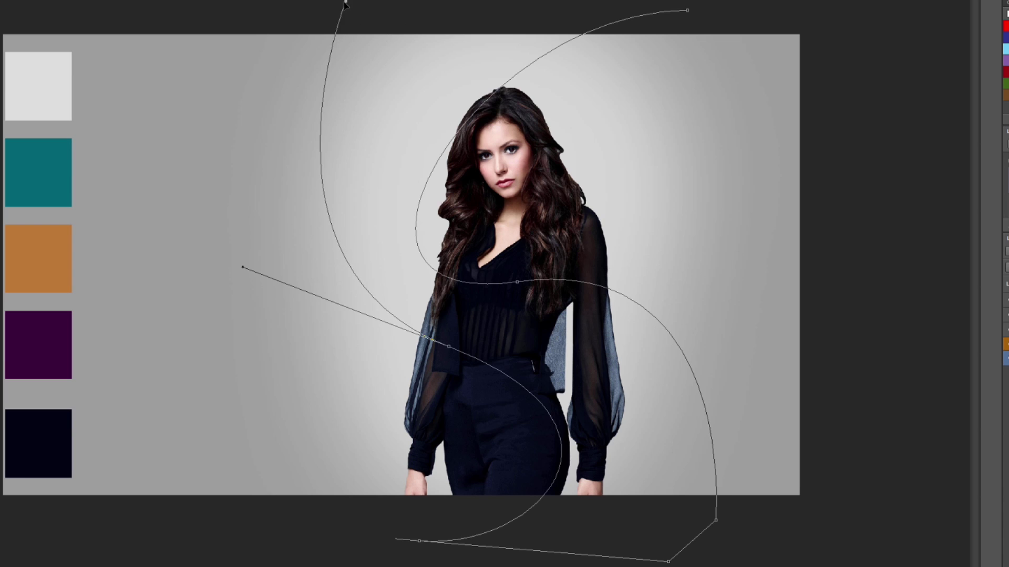
{"action": "left_click_drag", "start_coordinate": [686, 10], "coordinate": [699, 3]}
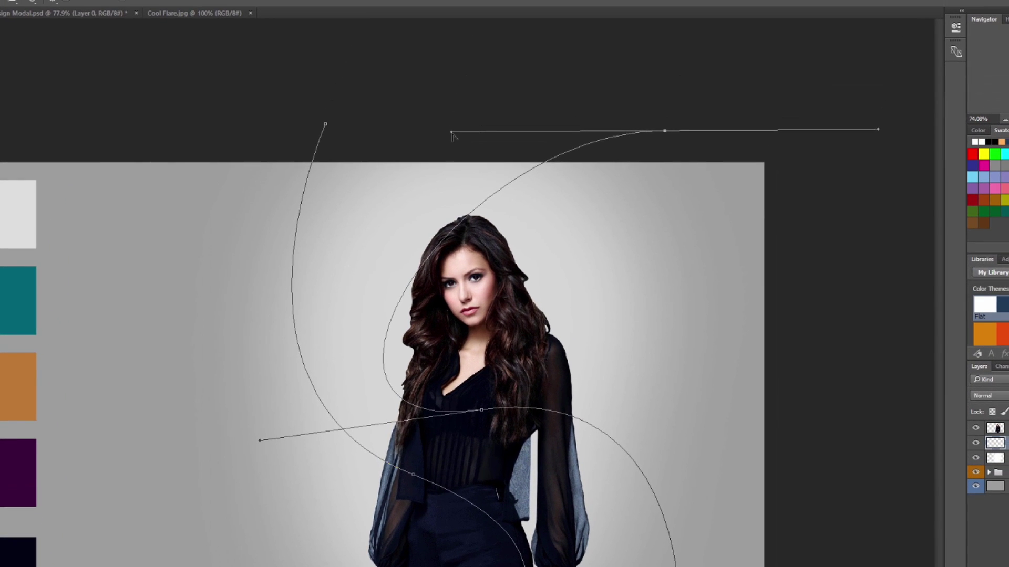
Smooth the curve handles and join the path's two top ends with a straight segment
{"action": "mouse_move", "coordinate": [452, 133]}
{"action": "left_mouse_down"}
{"action": "mouse_move", "coordinate": [384, 46]}
{"action": "mouse_move", "coordinate": [378, 56]}
{"action": "left_mouse_up"}
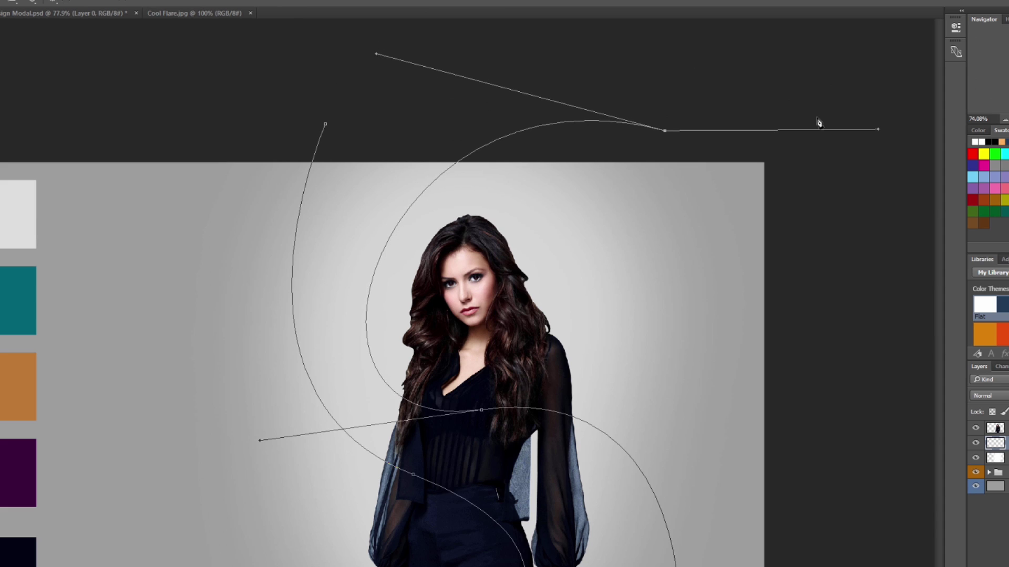
{"action": "left_click_drag", "start_coordinate": [877, 130], "coordinate": [710, 128]}
{"action": "left_click_drag", "start_coordinate": [376, 54], "coordinate": [378, 80]}
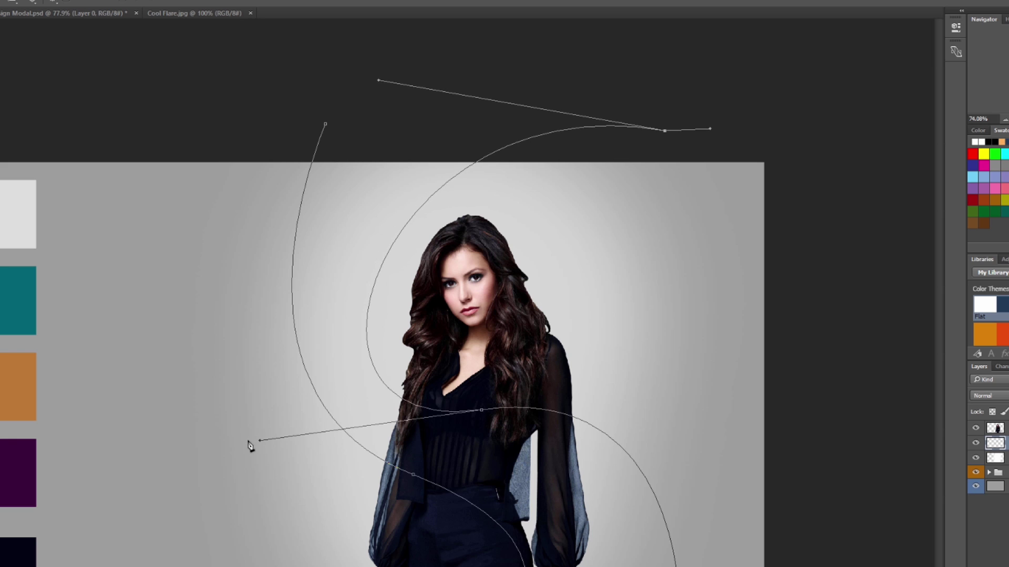
{"action": "mouse_move", "coordinate": [308, 362]}
{"action": "left_mouse_down"}
{"action": "mouse_move", "coordinate": [358, 287]}
{"action": "mouse_move", "coordinate": [349, 287]}
{"action": "left_mouse_up"}
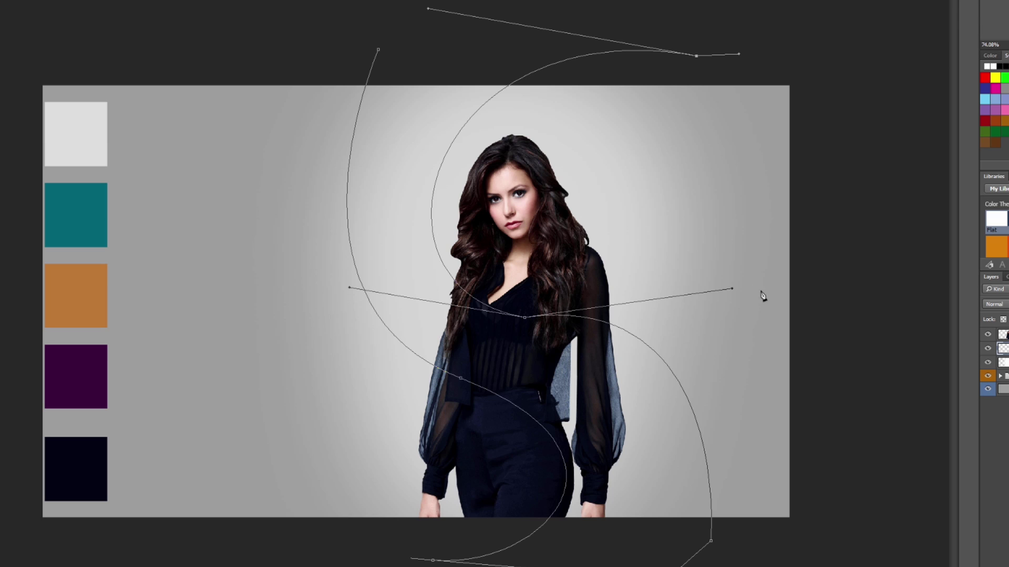
{"action": "left_click_drag", "start_coordinate": [732, 288], "coordinate": [726, 346]}
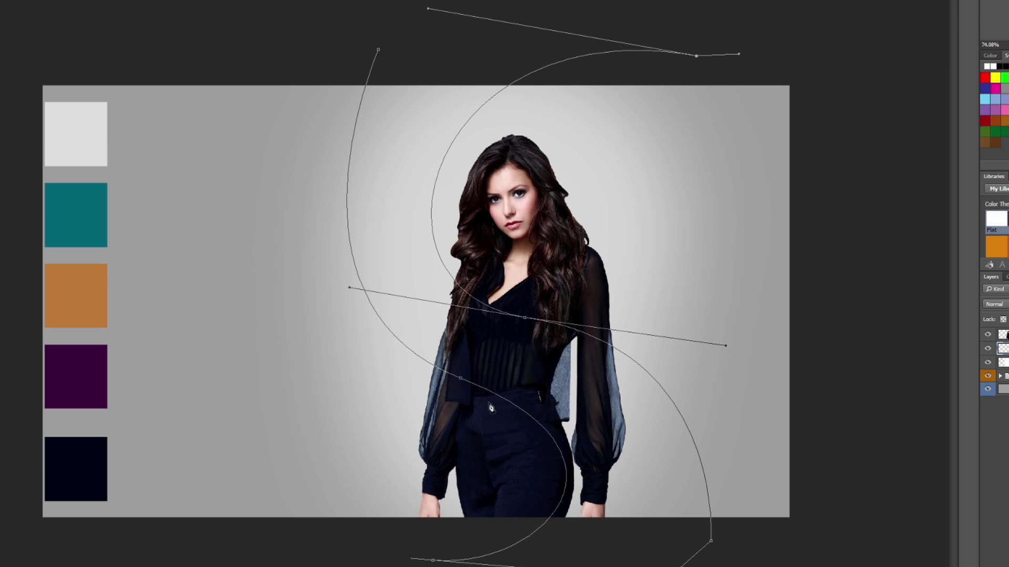
{"action": "left_click_drag", "start_coordinate": [460, 379], "coordinate": [488, 355]}
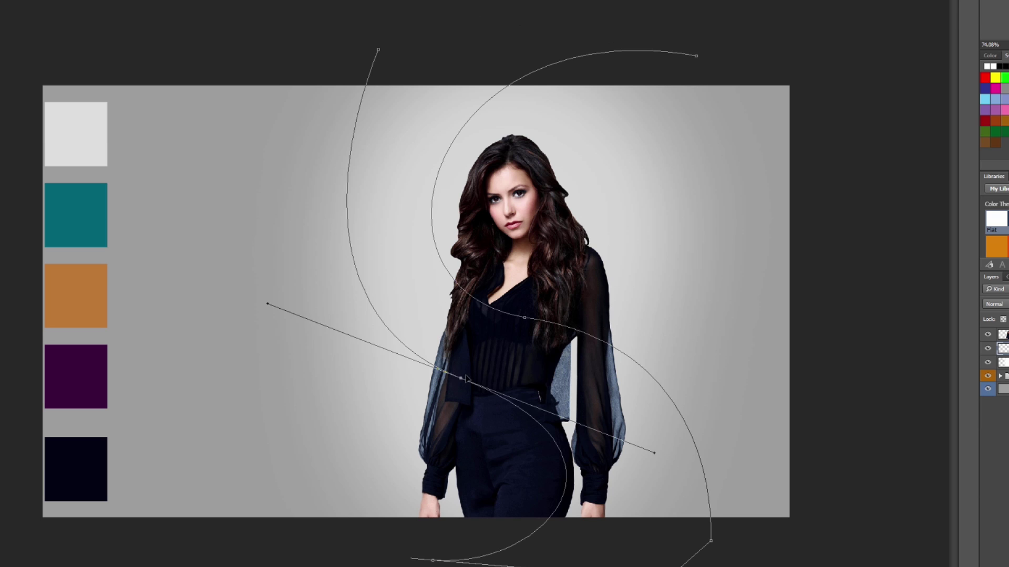
{"action": "left_click_drag", "start_coordinate": [378, 52], "coordinate": [366, 34]}
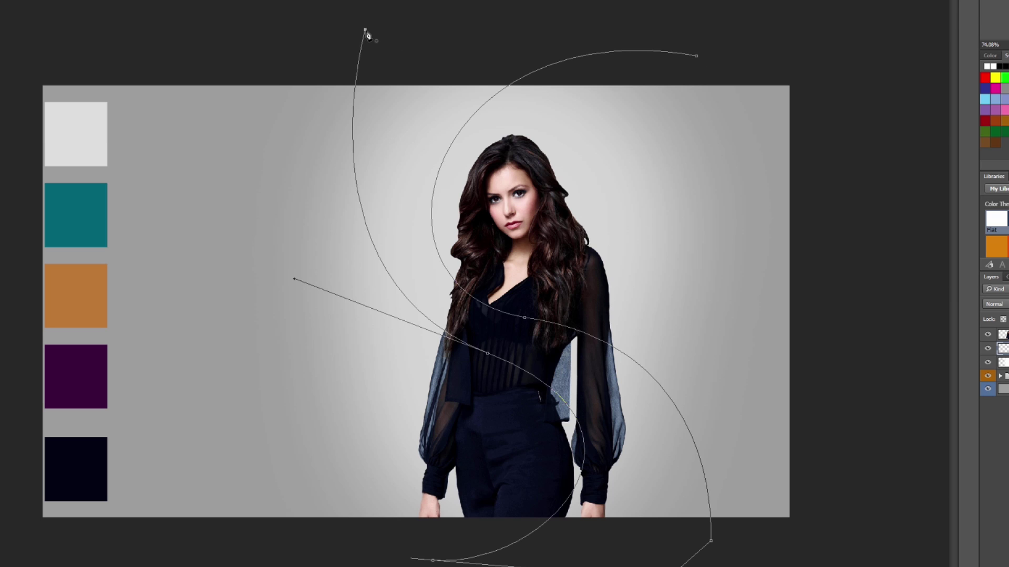
{"action": "left_click", "coordinate": [365, 30]}
{"action": "left_click", "coordinate": [696, 55]}
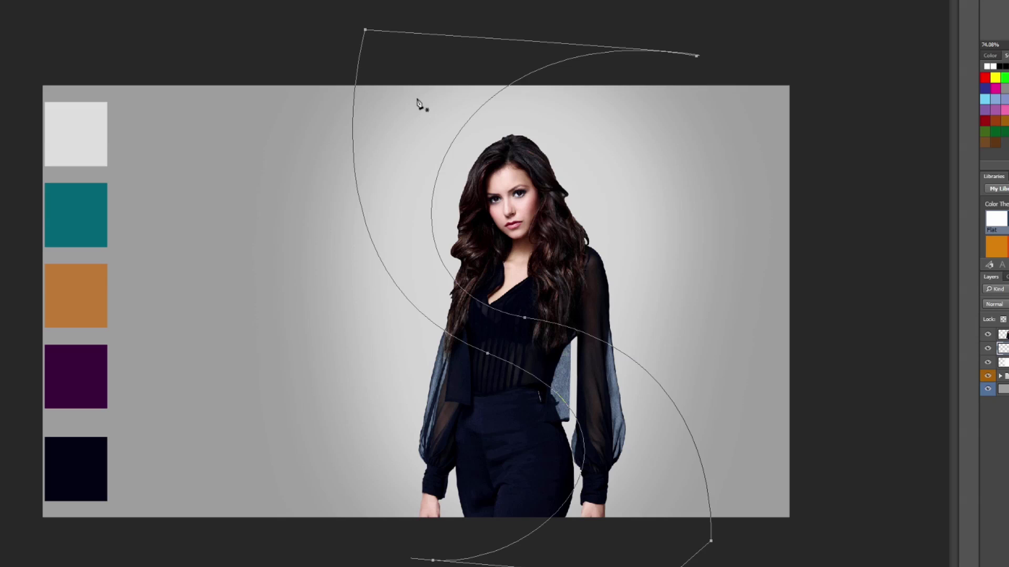
Fill the closed path with dark navy on layer 3, then delete the path
{"action": "right_click", "coordinate": [362, 211]}
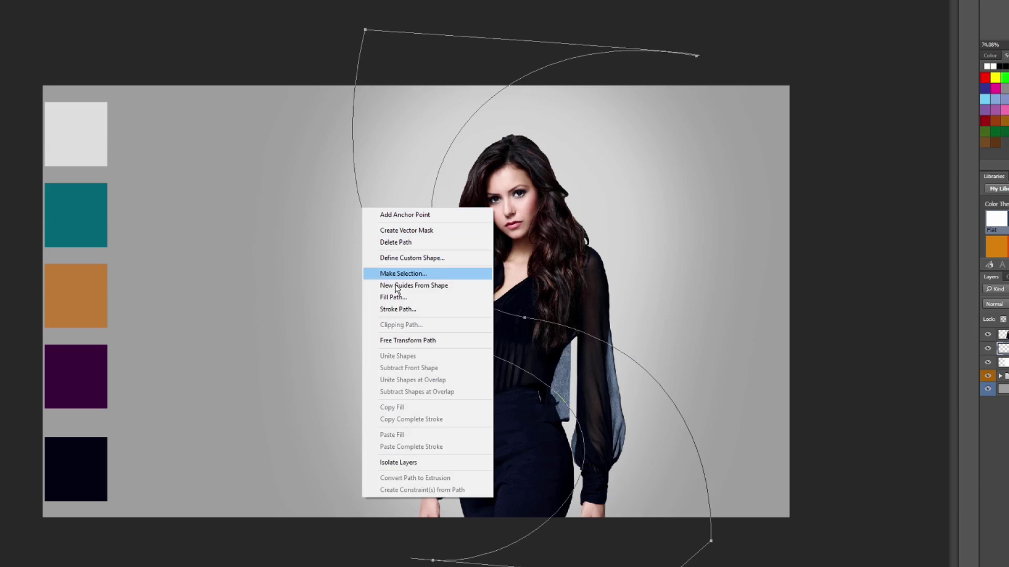
{"action": "left_click", "coordinate": [386, 302]}
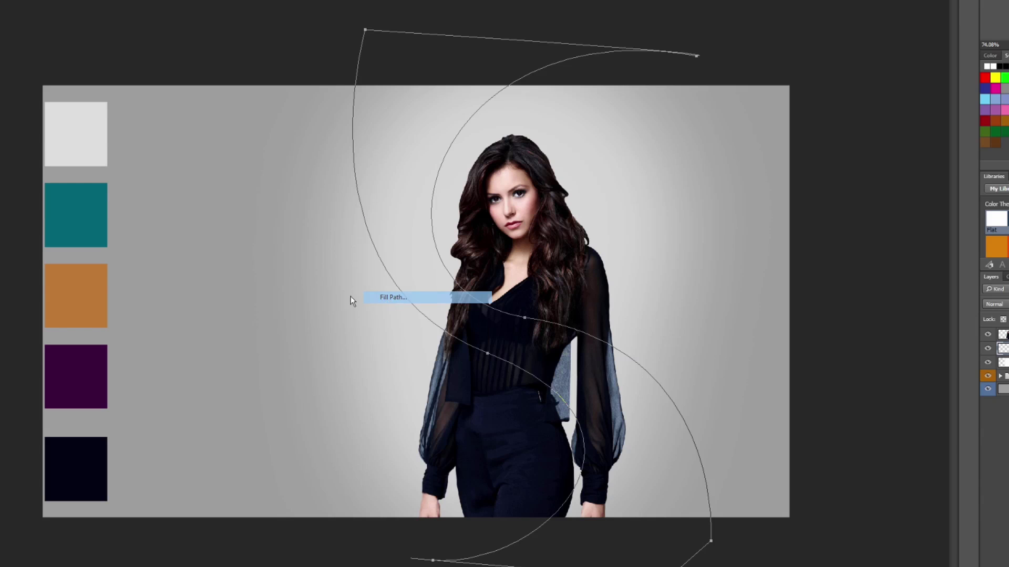
{"action": "left_click", "coordinate": [224, 98]}
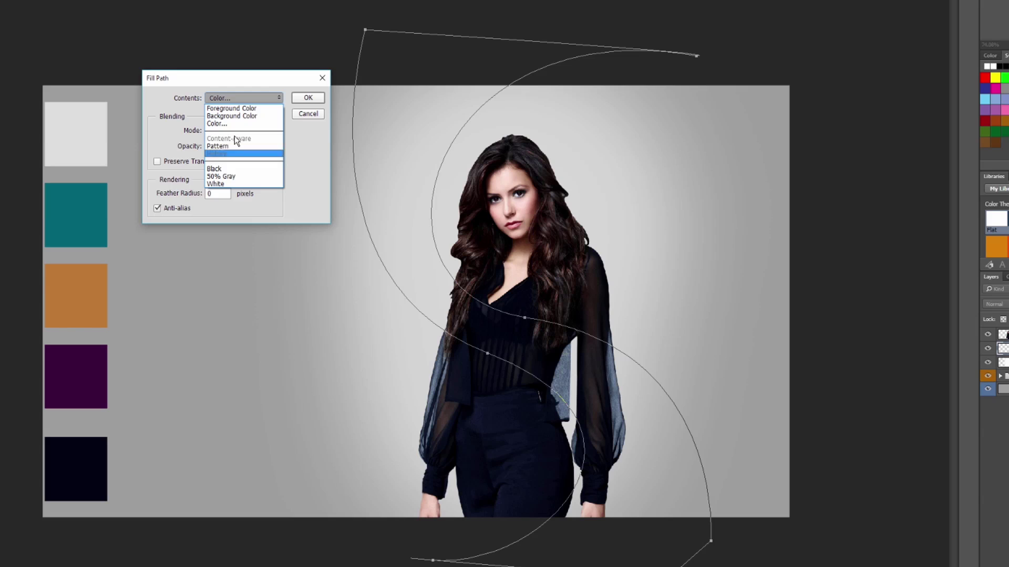
{"action": "left_click", "coordinate": [220, 125]}
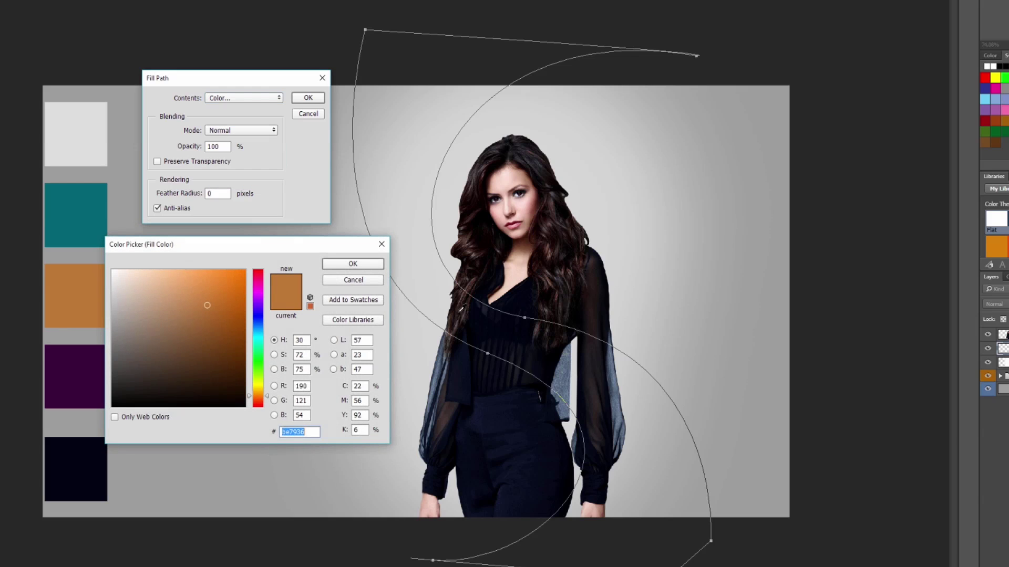
{"action": "left_click", "coordinate": [492, 321]}
{"action": "left_click", "coordinate": [353, 265]}
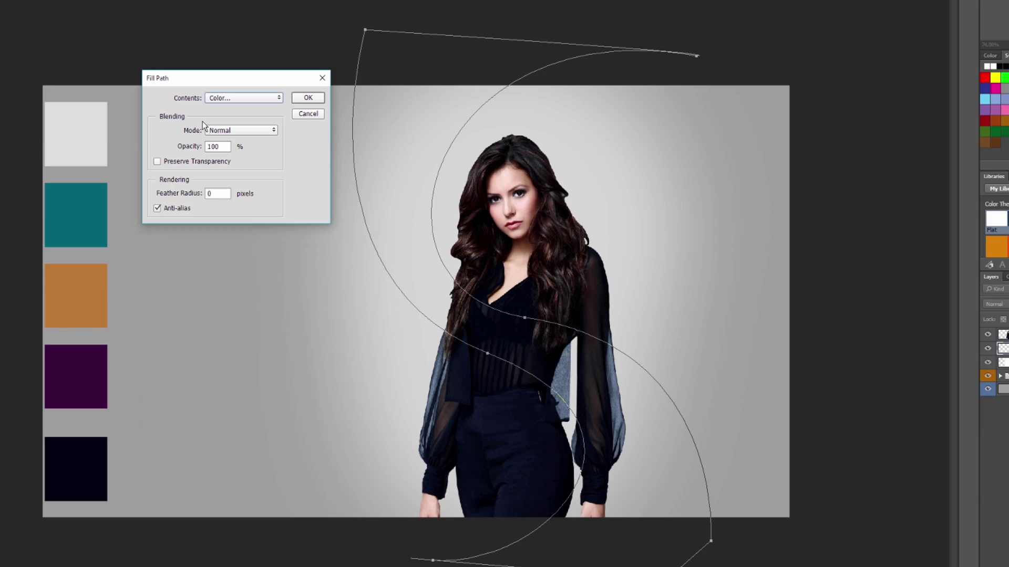
{"action": "left_click", "coordinate": [293, 99]}
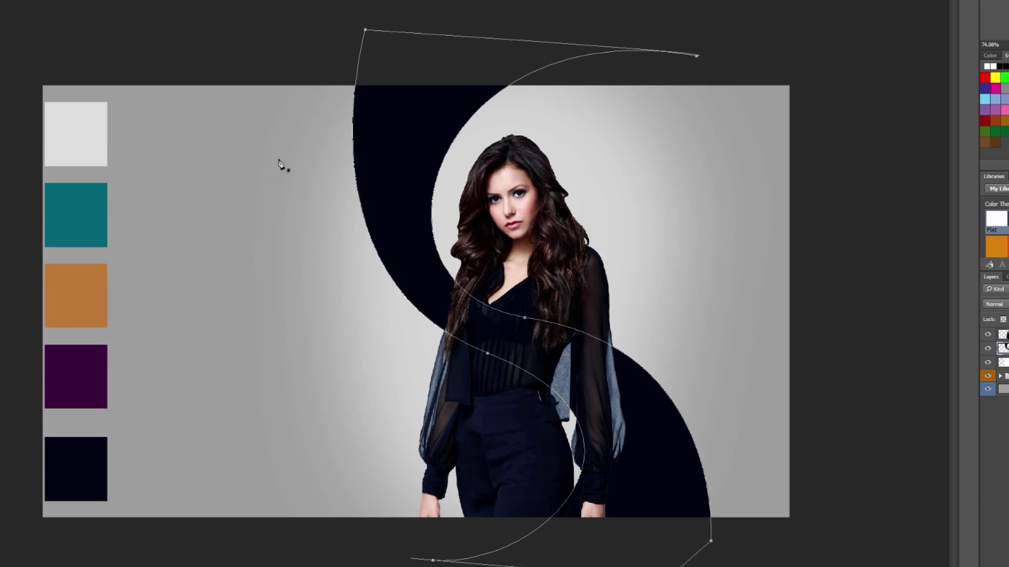
{"action": "right_click", "coordinate": [421, 315]}
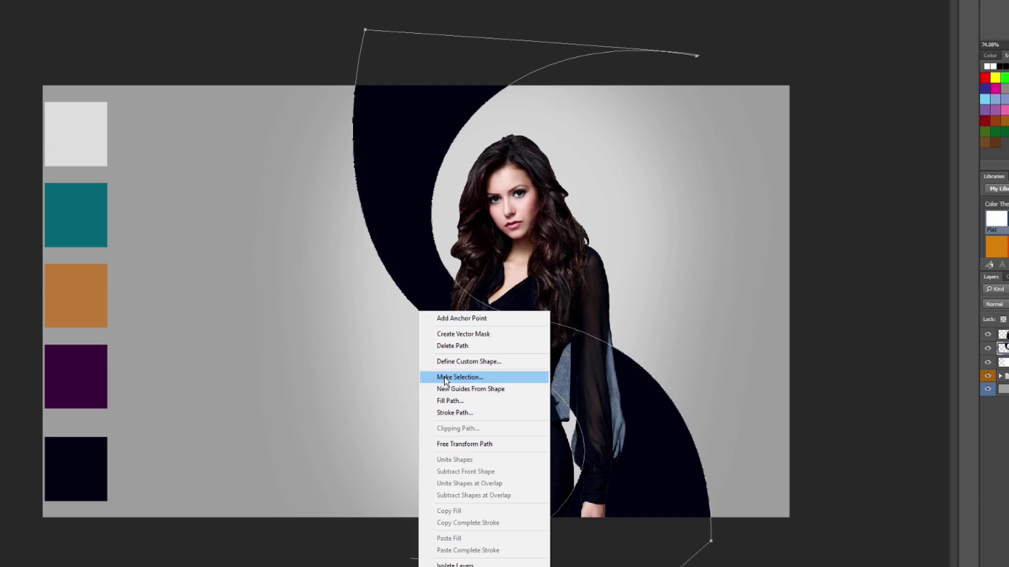
{"action": "left_click", "coordinate": [453, 346]}
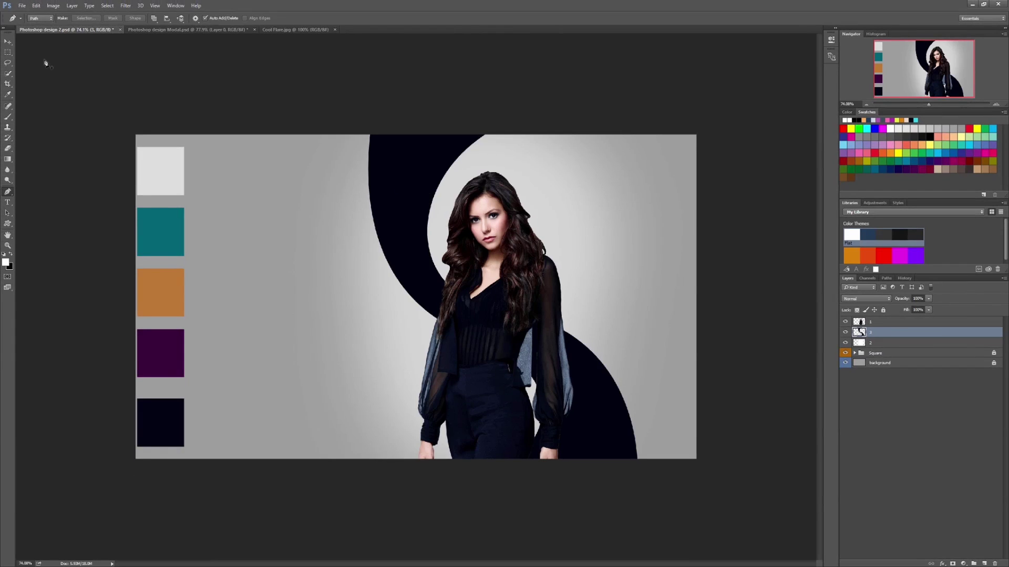
Duplicate the band layer 3 as a new layer named '4'
{"action": "key", "text": "v"}
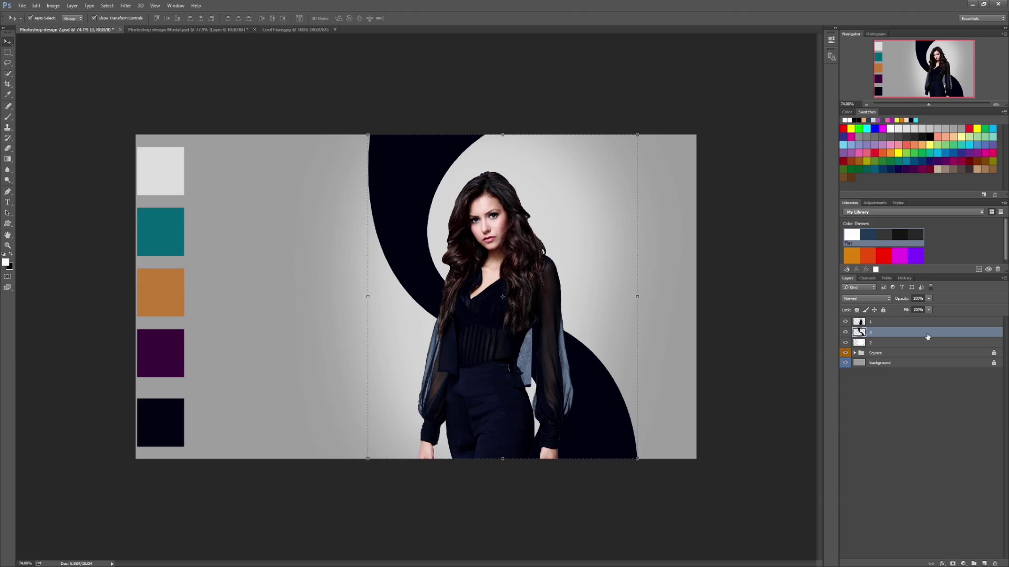
{"action": "left_click_drag", "start_coordinate": [928, 337], "coordinate": [985, 564]}
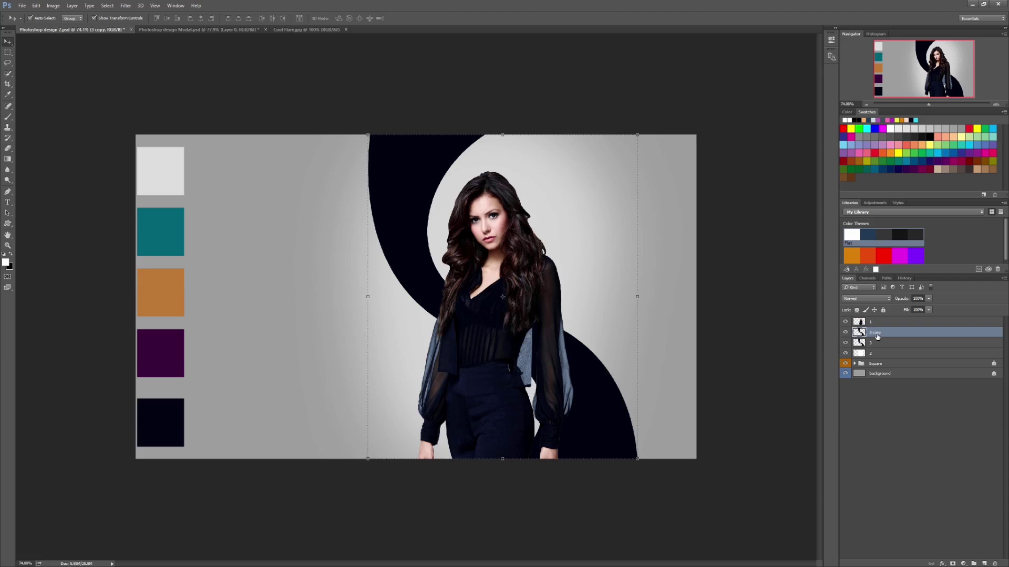
{"action": "double_click", "coordinate": [875, 333]}
{"action": "type", "text": "4"}
{"action": "key", "text": "Return"}
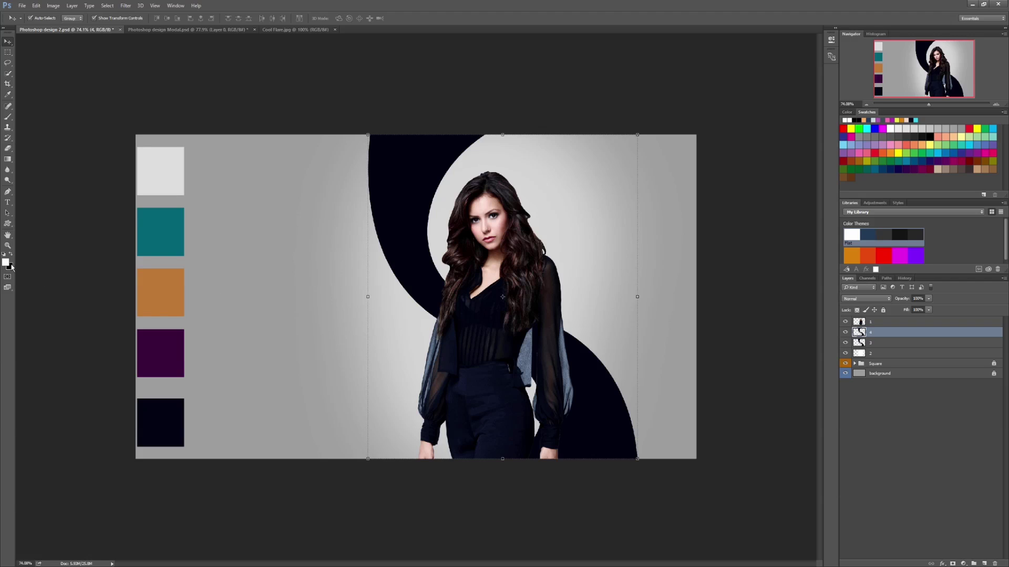
Give layer 4 a teal Color Overlay sampled from the teal swatch
{"action": "left_click", "coordinate": [942, 564]}
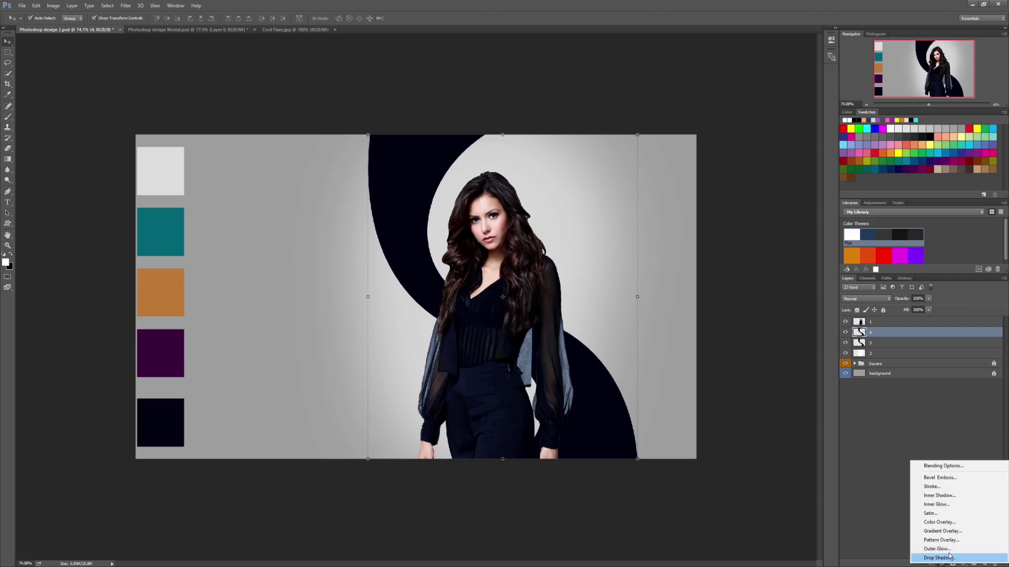
{"action": "left_click", "coordinate": [937, 522]}
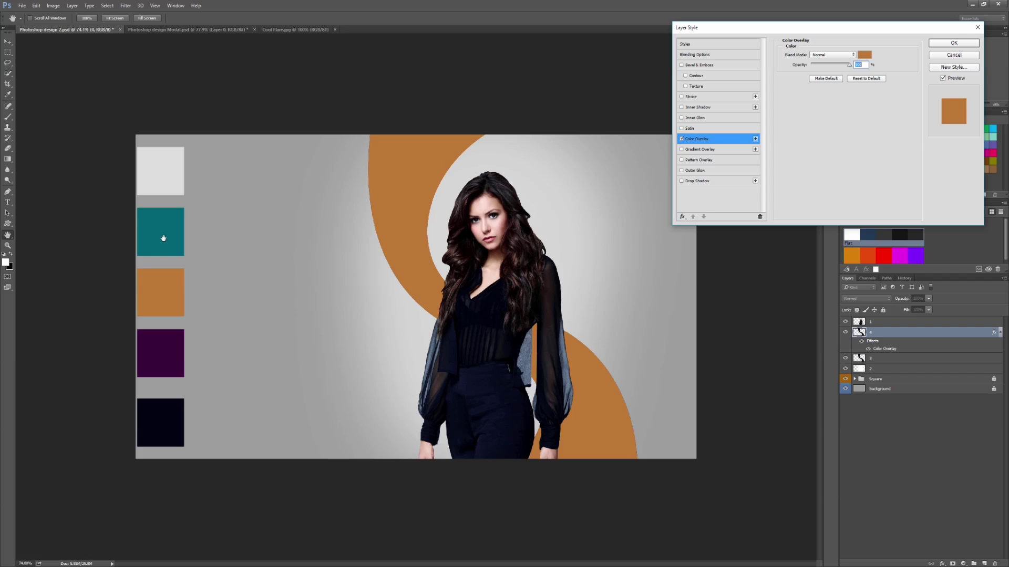
{"action": "left_click", "coordinate": [864, 55]}
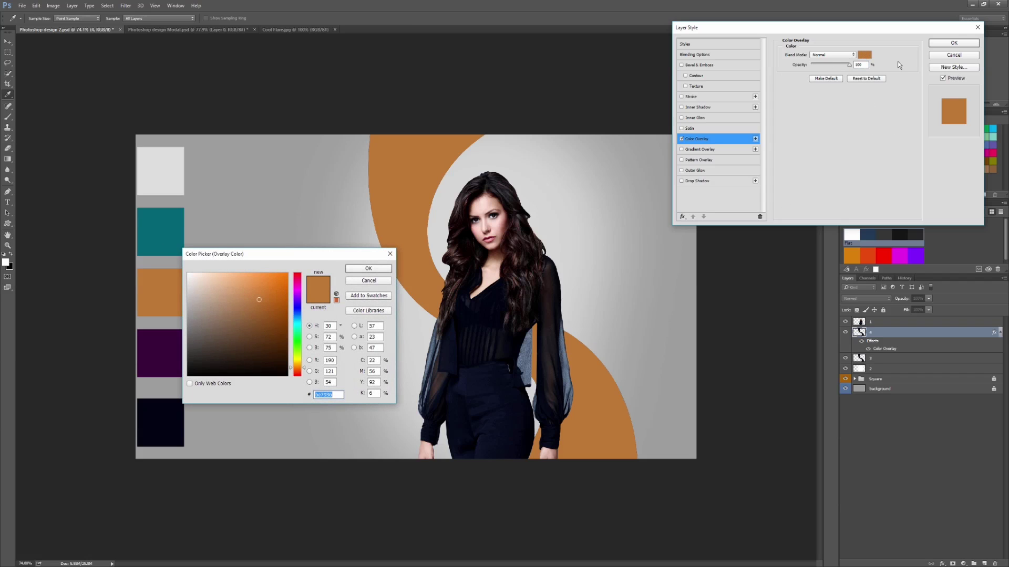
{"action": "left_click", "coordinate": [164, 227]}
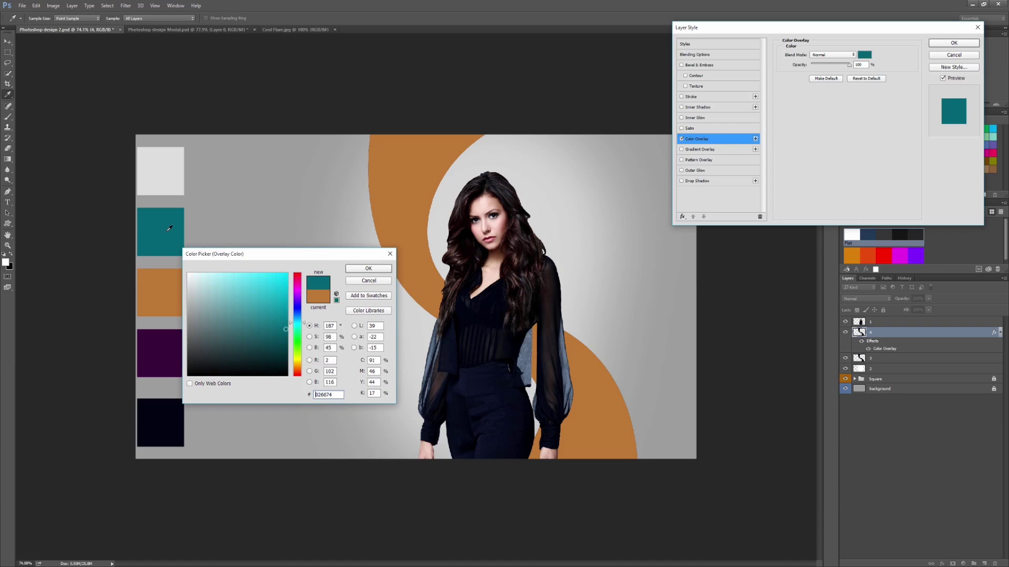
{"action": "left_click", "coordinate": [361, 270]}
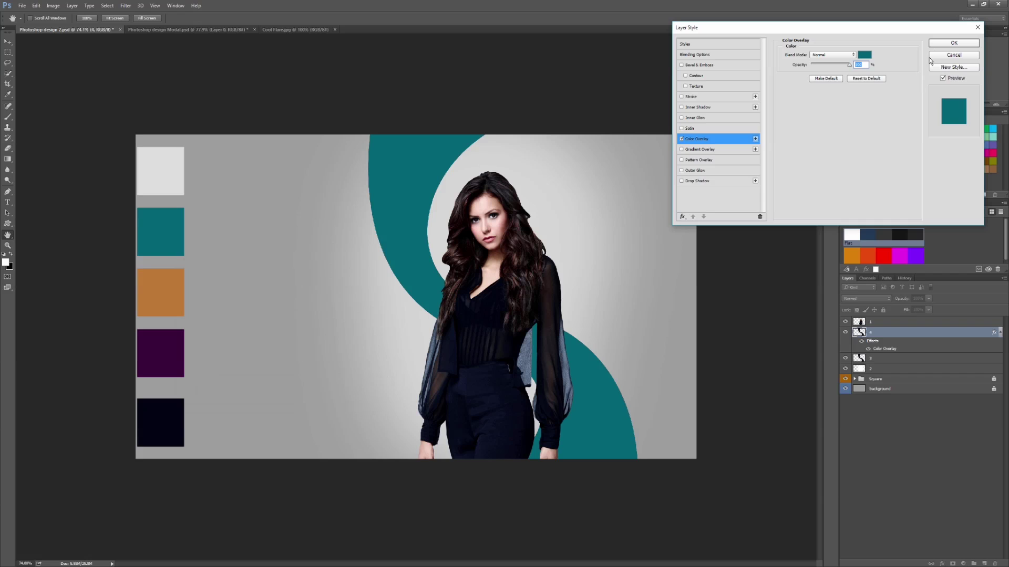
{"action": "left_click", "coordinate": [953, 43]}
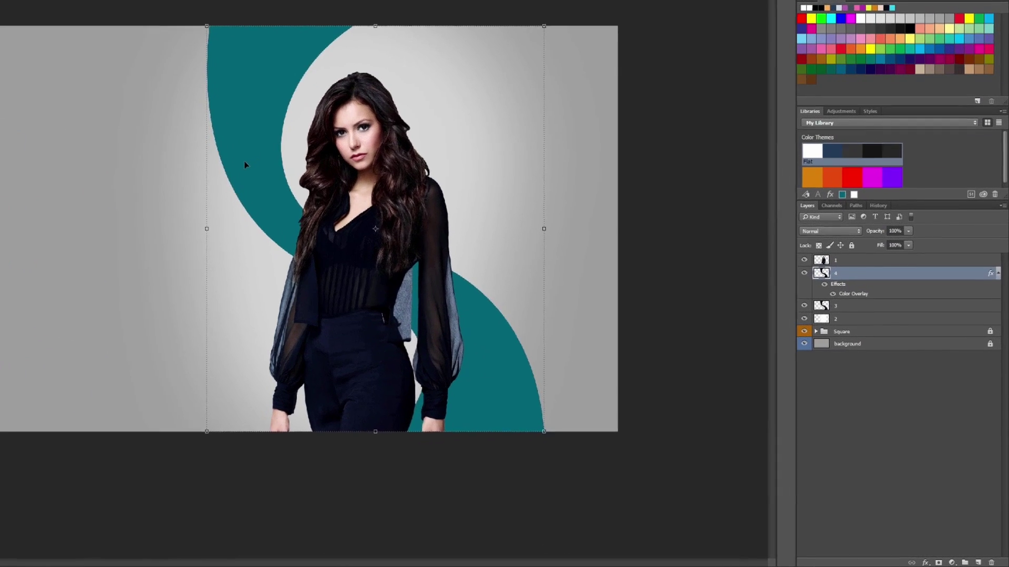
Shift the teal band right and add a Drop Shadow effect to layer 4
{"action": "left_click_drag", "start_coordinate": [244, 165], "coordinate": [268, 165]}
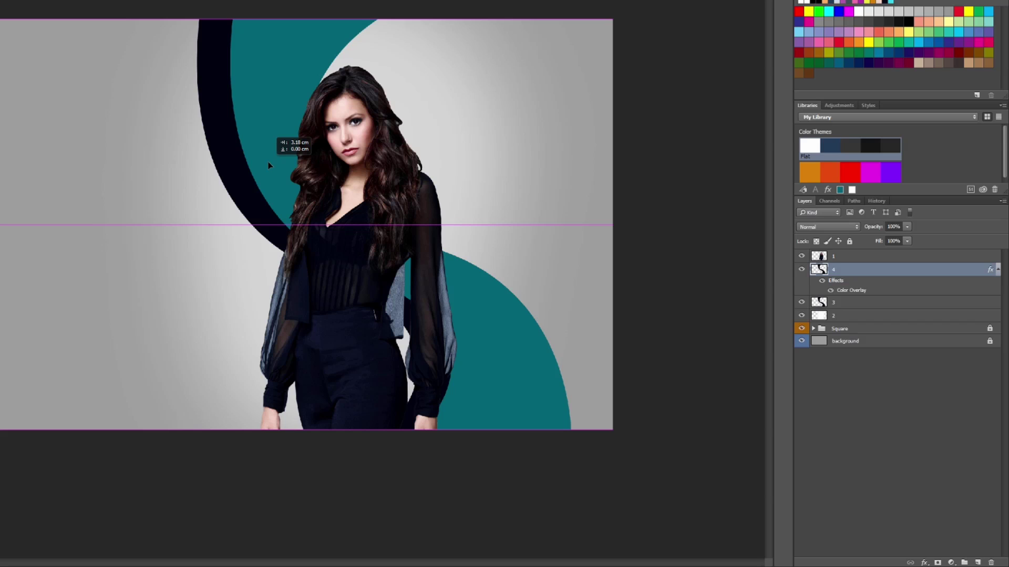
{"action": "left_click_drag", "start_coordinate": [268, 165], "coordinate": [268, 165]}
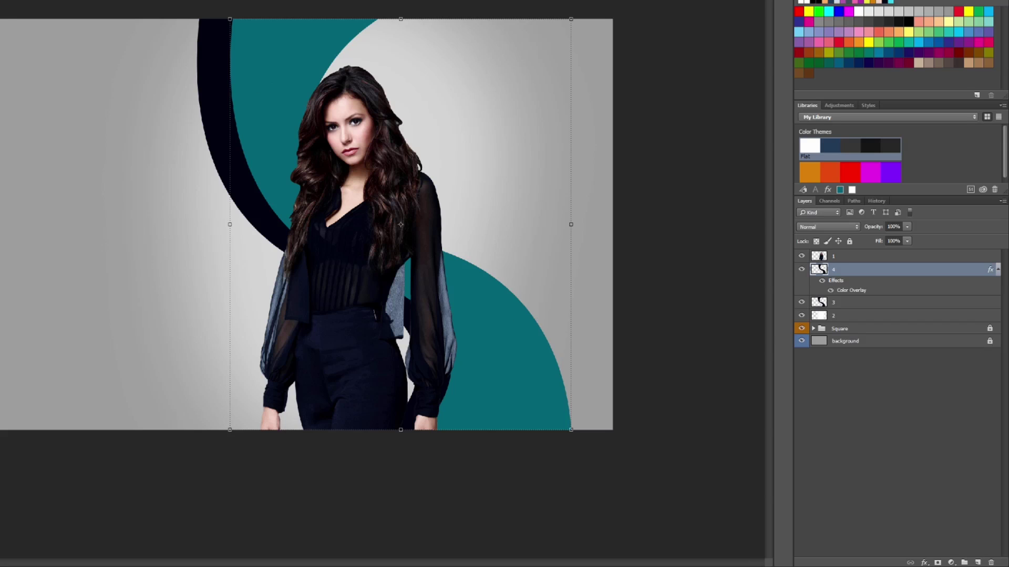
{"action": "left_click", "coordinate": [924, 563]}
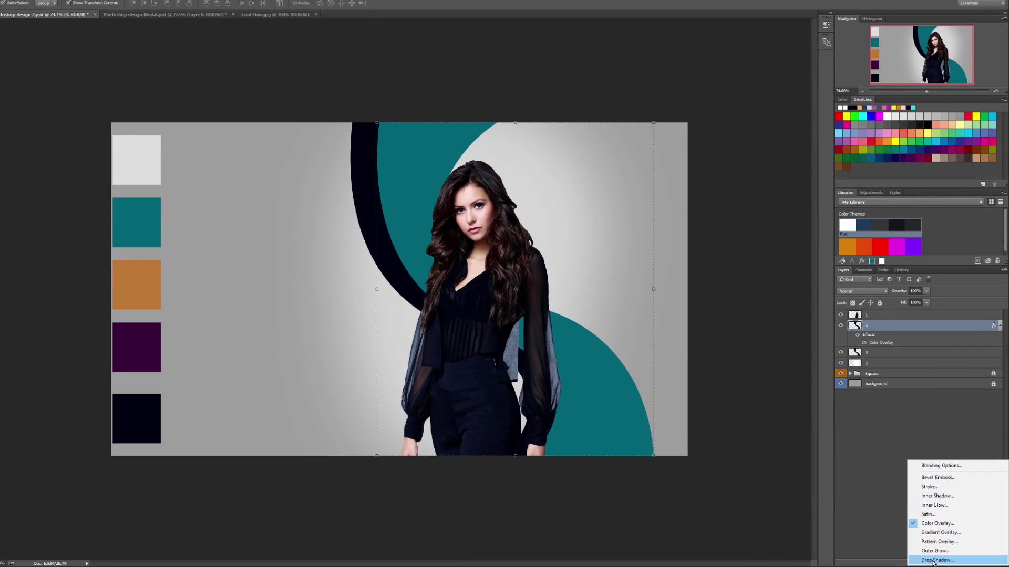
{"action": "left_click", "coordinate": [933, 561]}
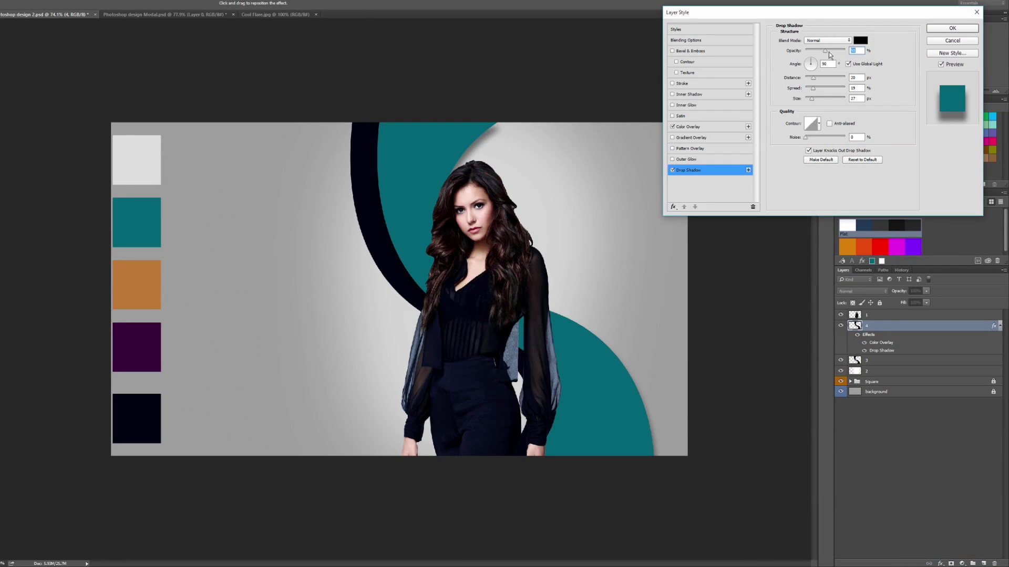
Tune the drop shadow's opacity, size and distance into a soft, wide dark shadow
{"action": "left_click_drag", "start_coordinate": [824, 51], "coordinate": [823, 51]}
{"action": "left_click_drag", "start_coordinate": [813, 99], "coordinate": [819, 100]}
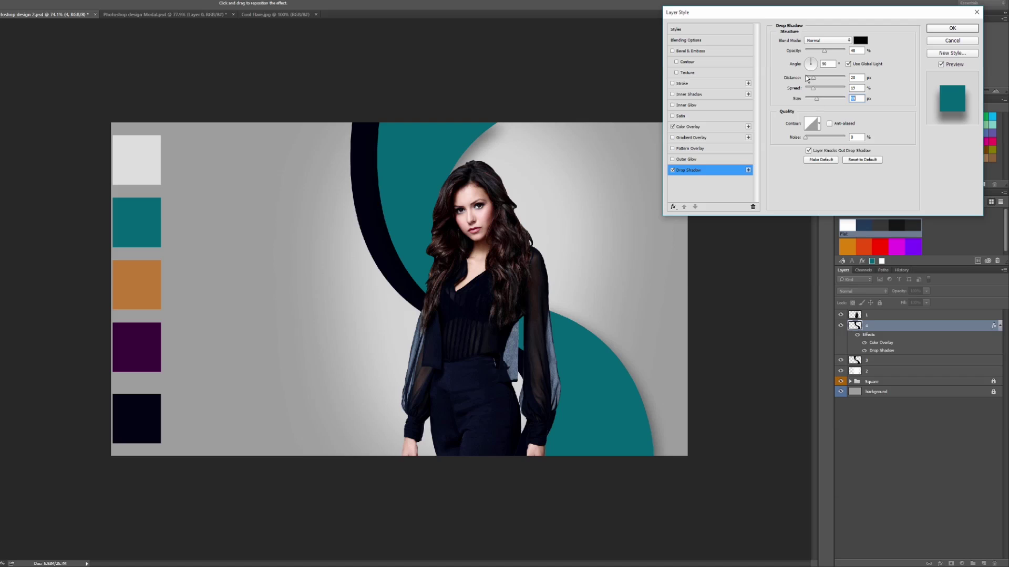
{"action": "left_click_drag", "start_coordinate": [826, 51], "coordinate": [837, 51]}
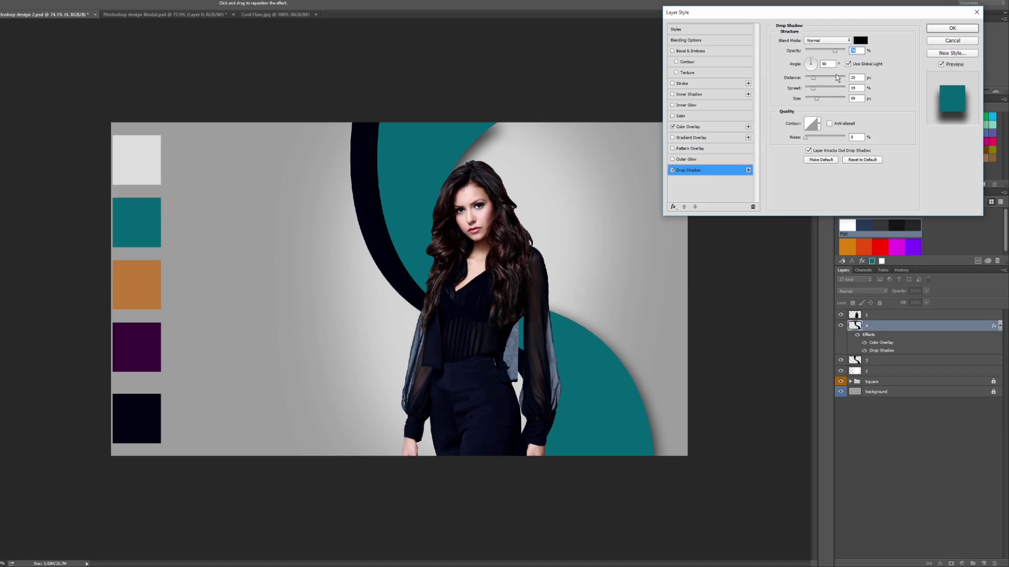
{"action": "left_click_drag", "start_coordinate": [813, 82], "coordinate": [810, 84]}
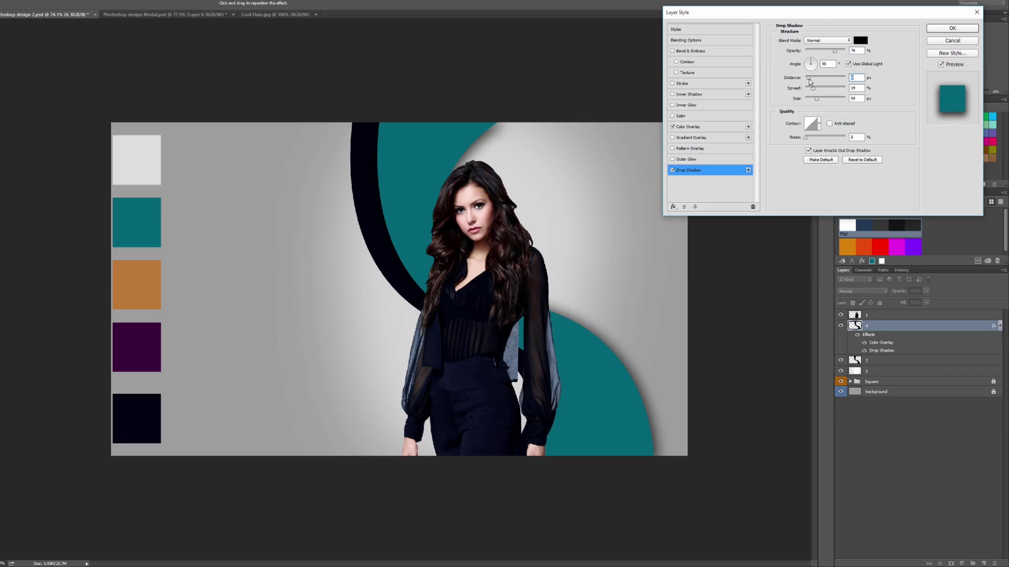
{"action": "left_click_drag", "start_coordinate": [817, 103], "coordinate": [824, 103]}
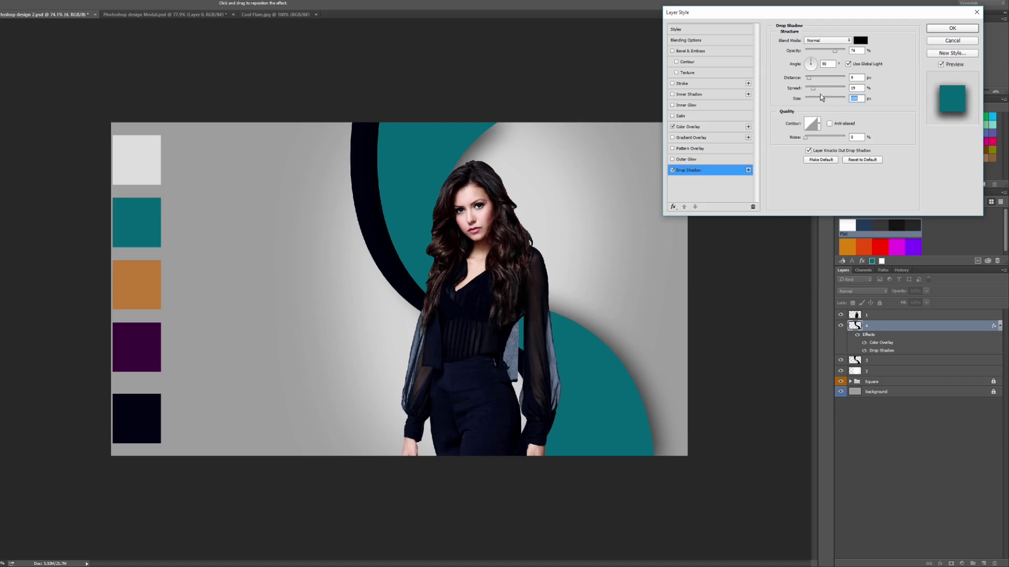
{"action": "left_click_drag", "start_coordinate": [809, 79], "coordinate": [816, 83]}
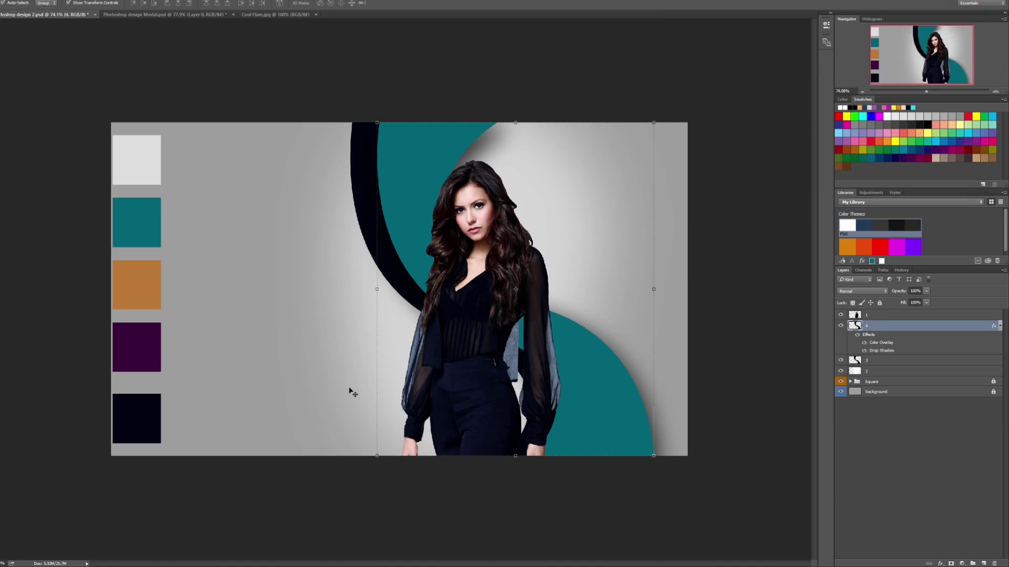
Commit layer 4's transform and add a new empty layer named 5
{"action": "key", "text": "Return"}
{"action": "left_click", "coordinate": [999, 328]}
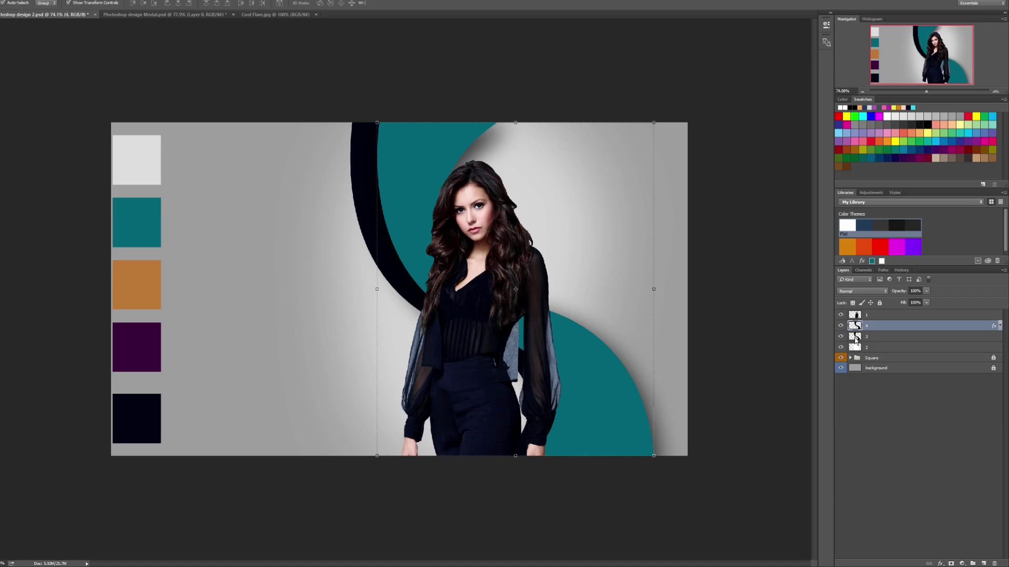
{"action": "left_click", "coordinate": [861, 339]}
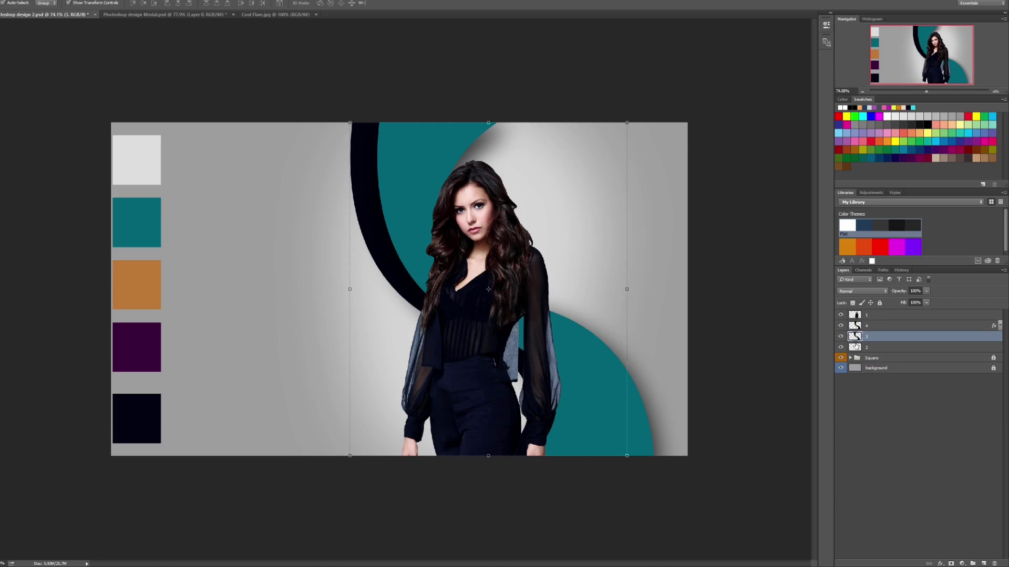
{"action": "left_click", "coordinate": [983, 564]}
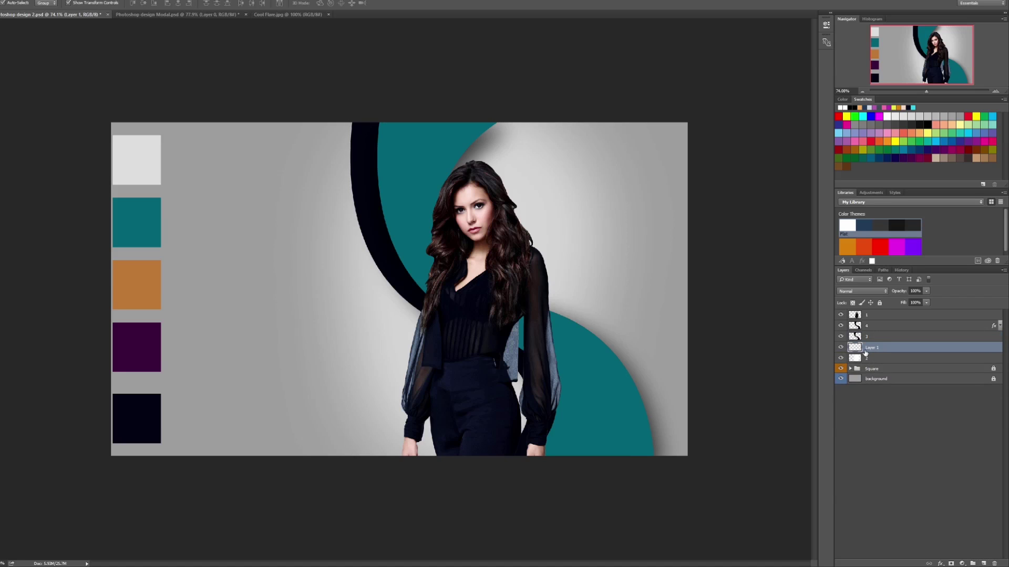
{"action": "double_click", "coordinate": [870, 349]}
{"action": "key", "text": "Return"}
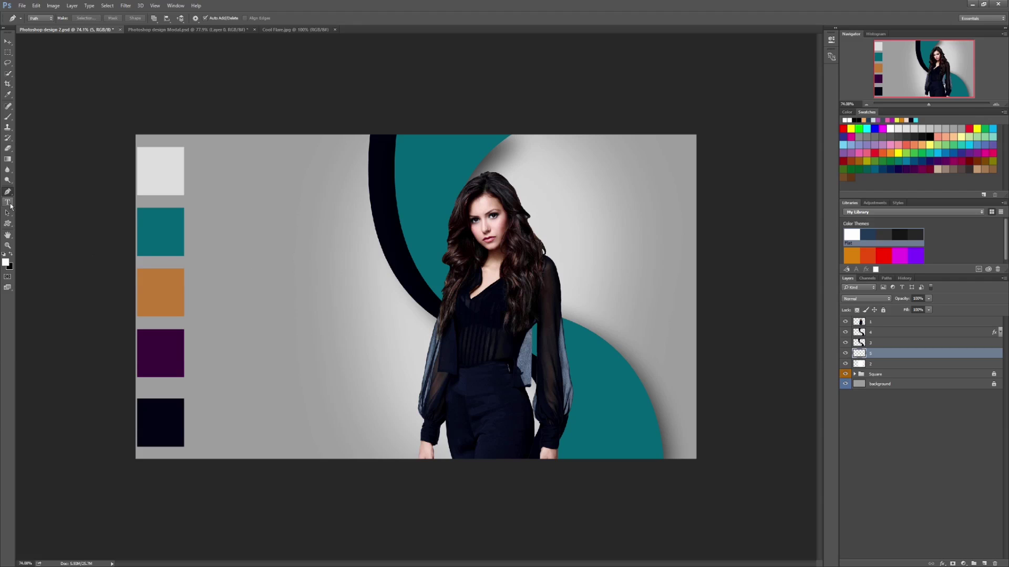
Draw a closed, rounded blob outline with the Pen tool on the canvas's left side
{"action": "left_click", "coordinate": [270, 211]}
{"action": "left_click_drag", "start_coordinate": [199, 302], "coordinate": [243, 393]}
{"action": "mouse_move", "coordinate": [312, 371]}
{"action": "left_mouse_down"}
{"action": "mouse_move", "coordinate": [335, 374]}
{"action": "mouse_move", "coordinate": [379, 335]}
{"action": "left_mouse_up"}
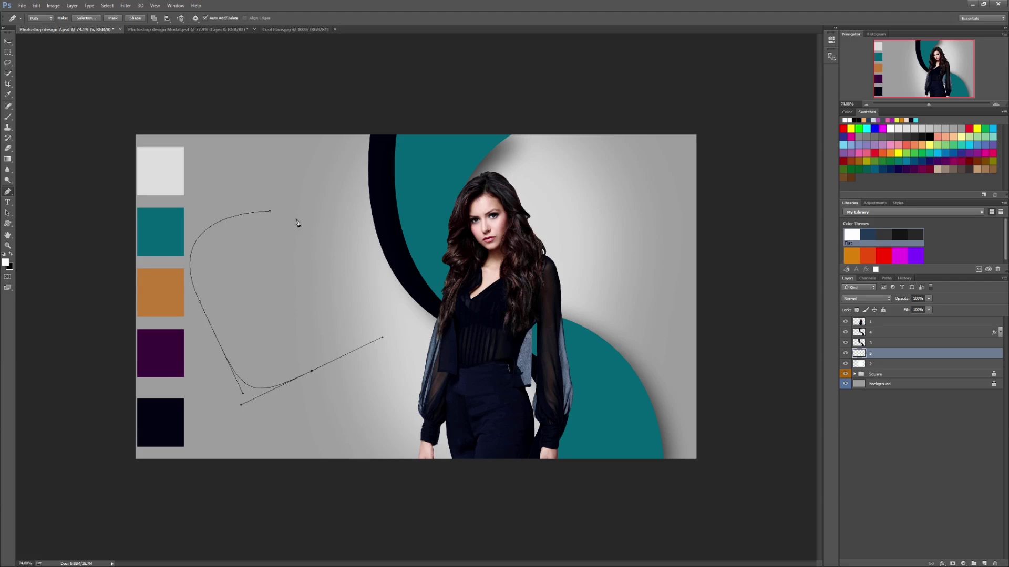
{"action": "left_click_drag", "start_coordinate": [269, 212], "coordinate": [177, 188]}
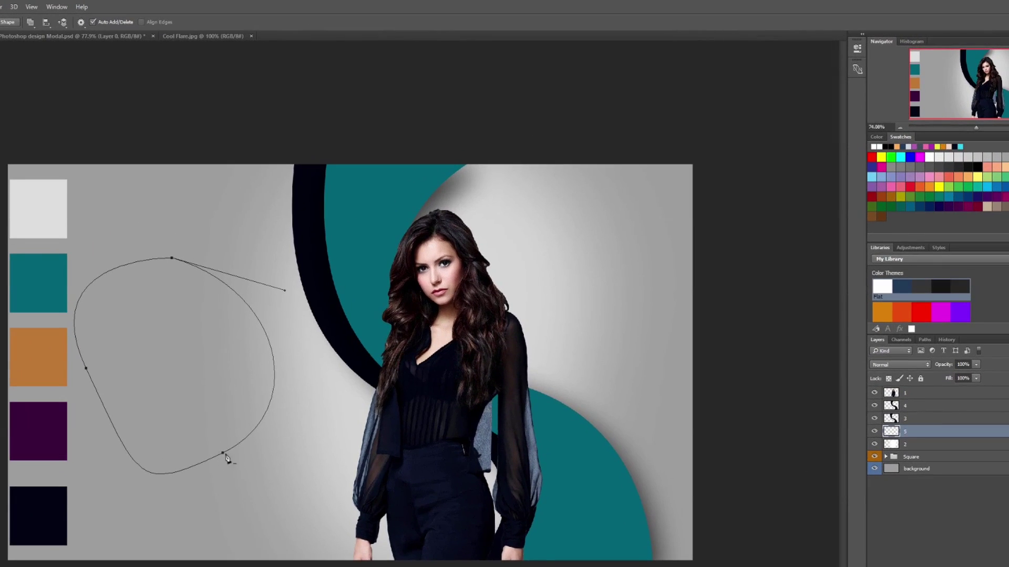
Fill the blob path with orange sampled from the canvas's orange swatch
{"action": "right_click", "coordinate": [132, 267]}
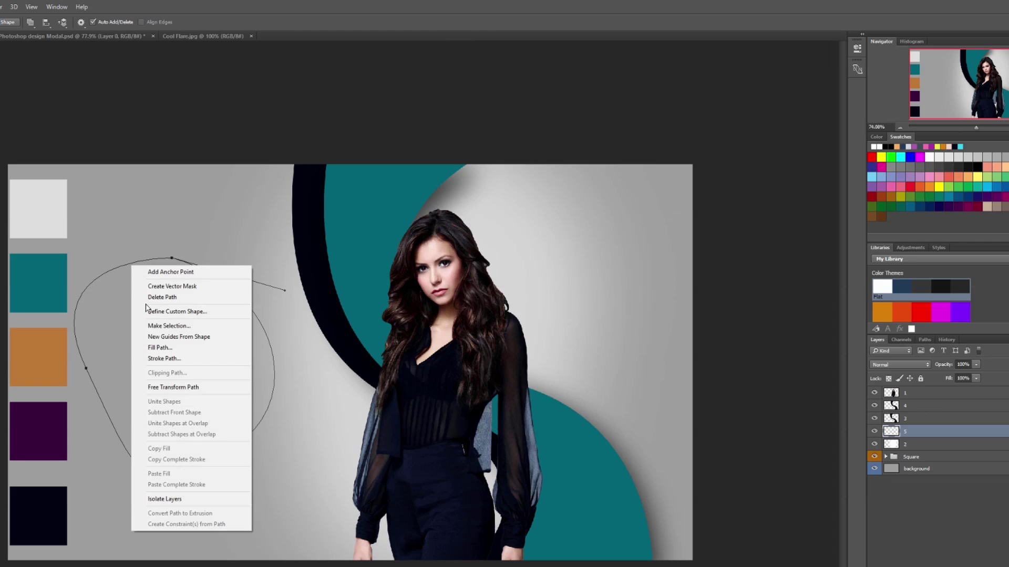
{"action": "left_click", "coordinate": [157, 348]}
{"action": "left_click", "coordinate": [187, 176]}
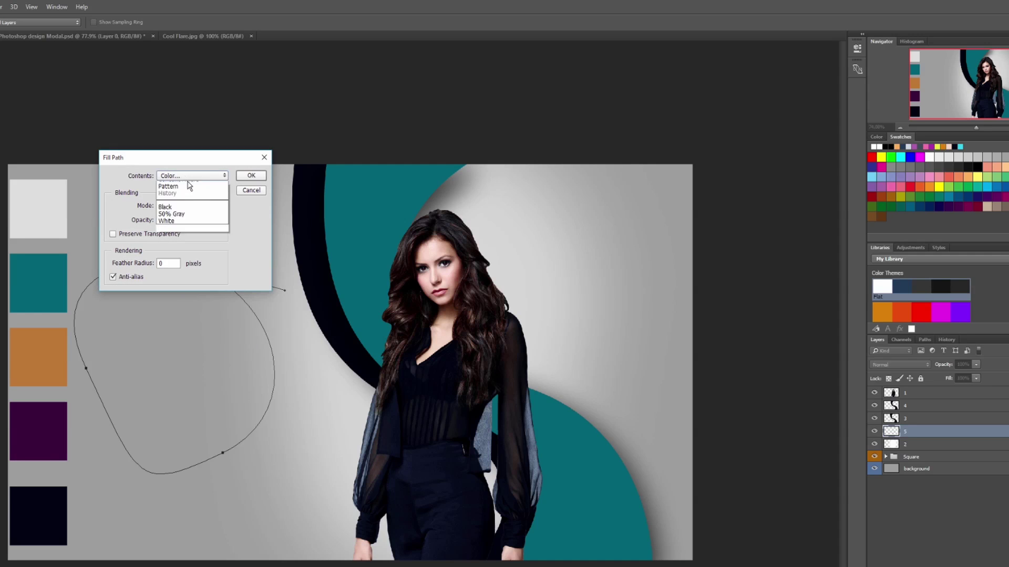
{"action": "left_click", "coordinate": [176, 206]}
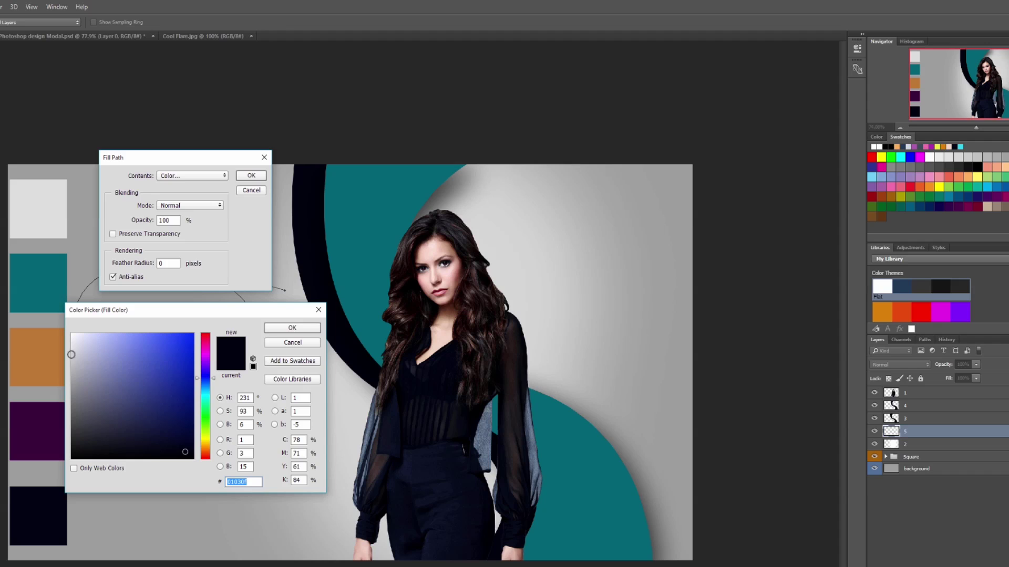
{"action": "left_click_drag", "start_coordinate": [216, 315], "coordinate": [321, 316]}
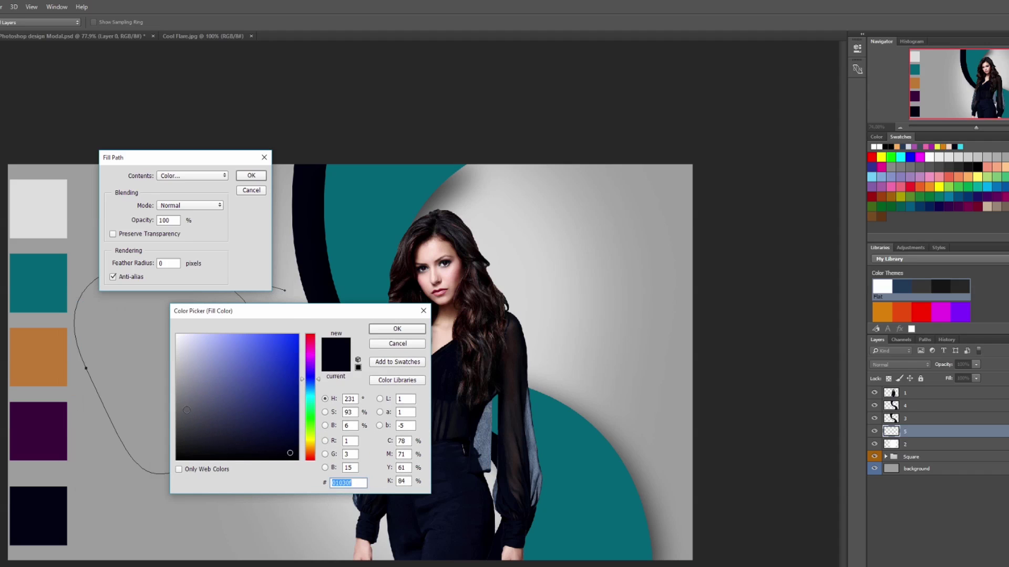
{"action": "left_click", "coordinate": [41, 354]}
{"action": "left_click", "coordinate": [397, 330]}
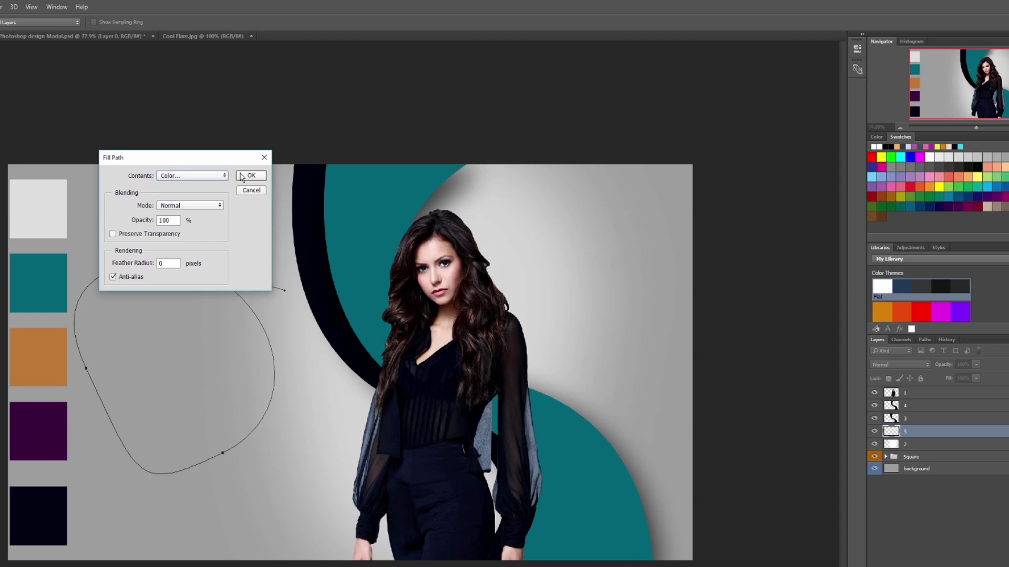
{"action": "left_click", "coordinate": [242, 176]}
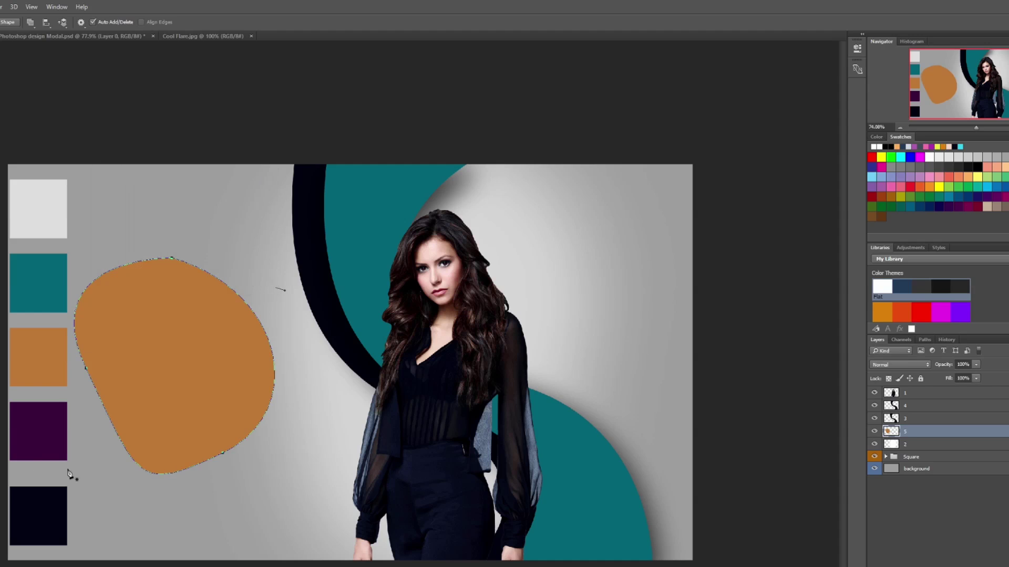
{"action": "right_click", "coordinate": [121, 271]}
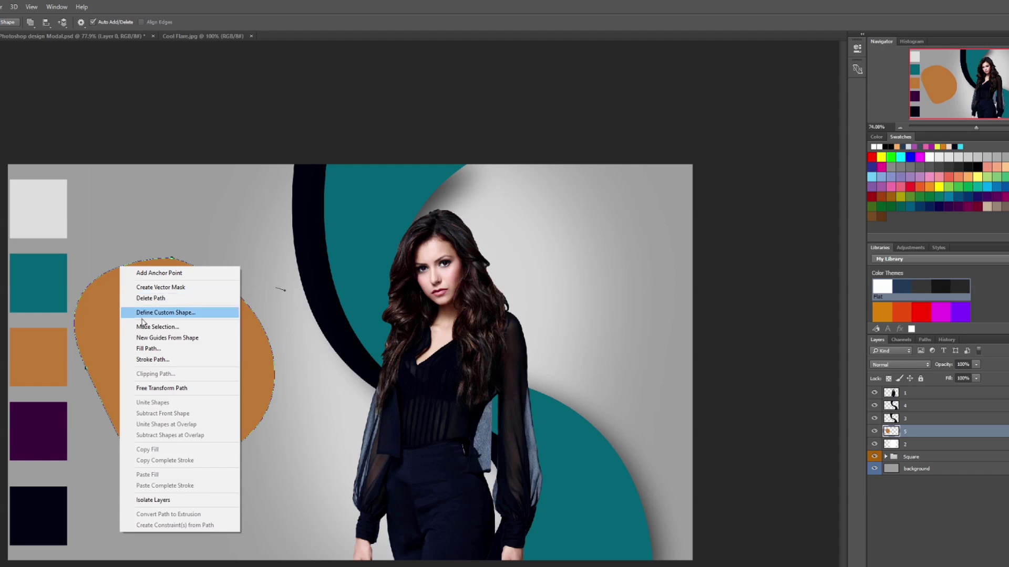
Delete the path, then move the orange blob under the black arc, tilted about -33°
{"action": "left_click", "coordinate": [153, 295]}
{"action": "key", "text": "v"}
{"action": "mouse_move", "coordinate": [146, 357]}
{"action": "left_mouse_down"}
{"action": "mouse_move", "coordinate": [311, 383]}
{"action": "mouse_move", "coordinate": [292, 381]}
{"action": "left_mouse_up"}
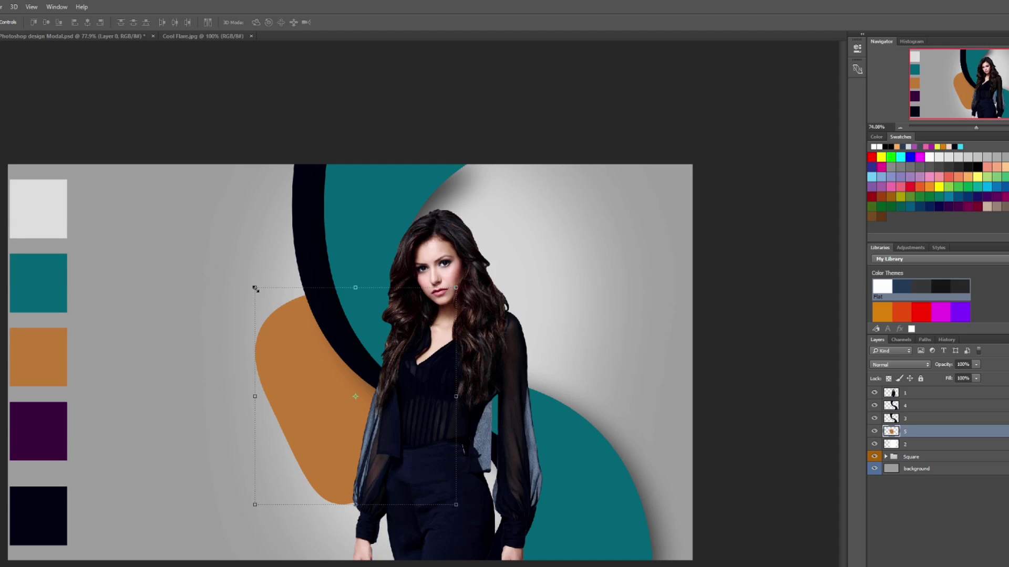
{"action": "mouse_move", "coordinate": [252, 282]}
{"action": "left_mouse_down"}
{"action": "mouse_move", "coordinate": [187, 353]}
{"action": "mouse_move", "coordinate": [234, 383]}
{"action": "left_mouse_up"}
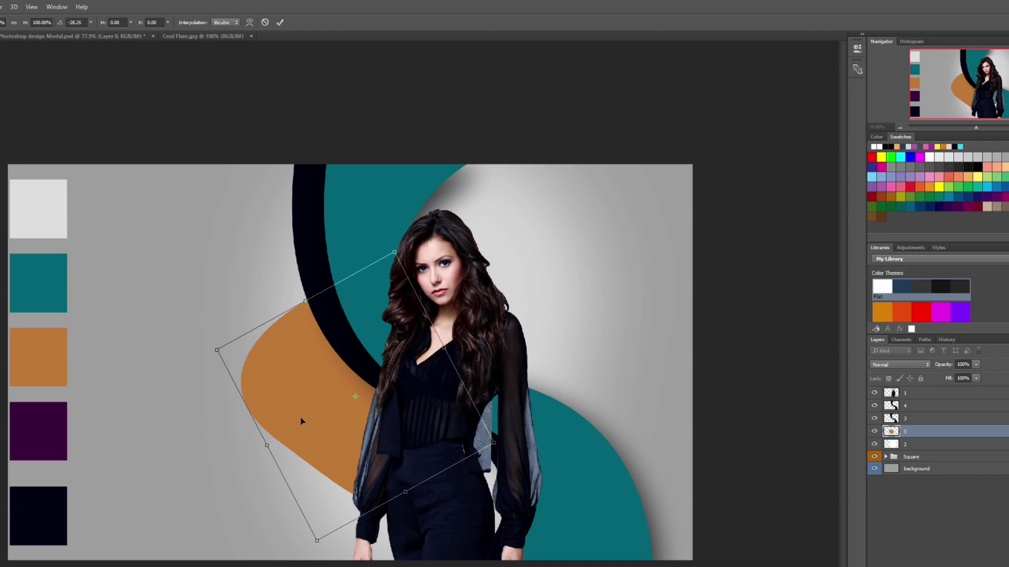
{"action": "left_click_drag", "start_coordinate": [302, 421], "coordinate": [318, 416]}
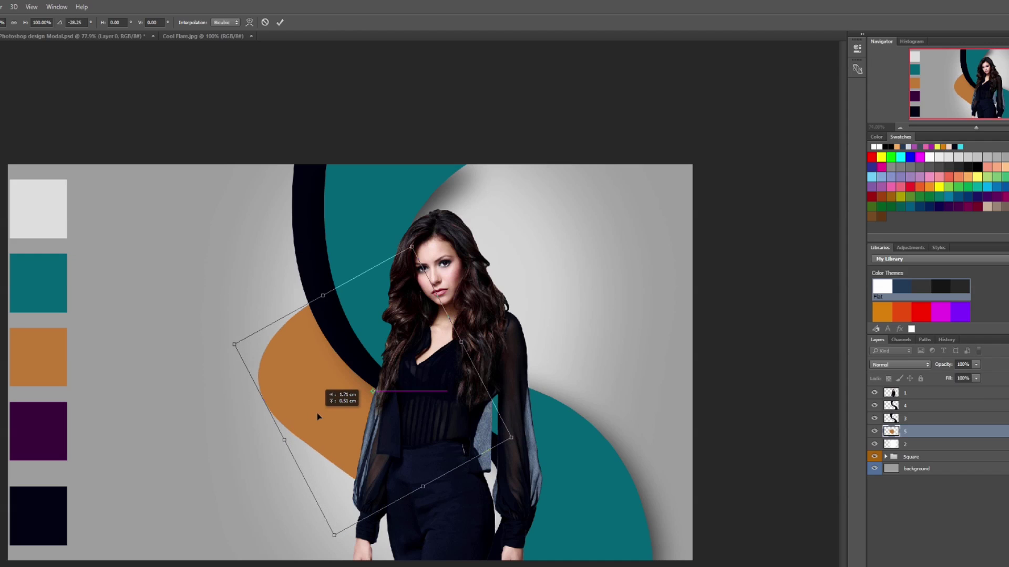
{"action": "key", "text": "Return"}
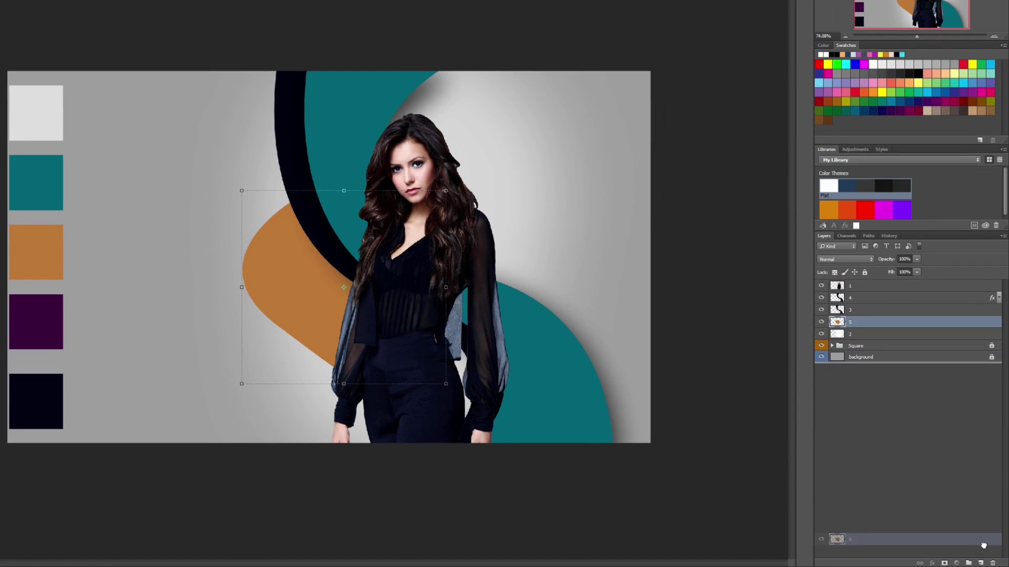
Duplicate the orange blob layer and name the copy 6
{"action": "left_click_drag", "start_coordinate": [904, 334], "coordinate": [980, 563]}
{"action": "double_click", "coordinate": [855, 323]}
{"action": "type", "text": "6"}
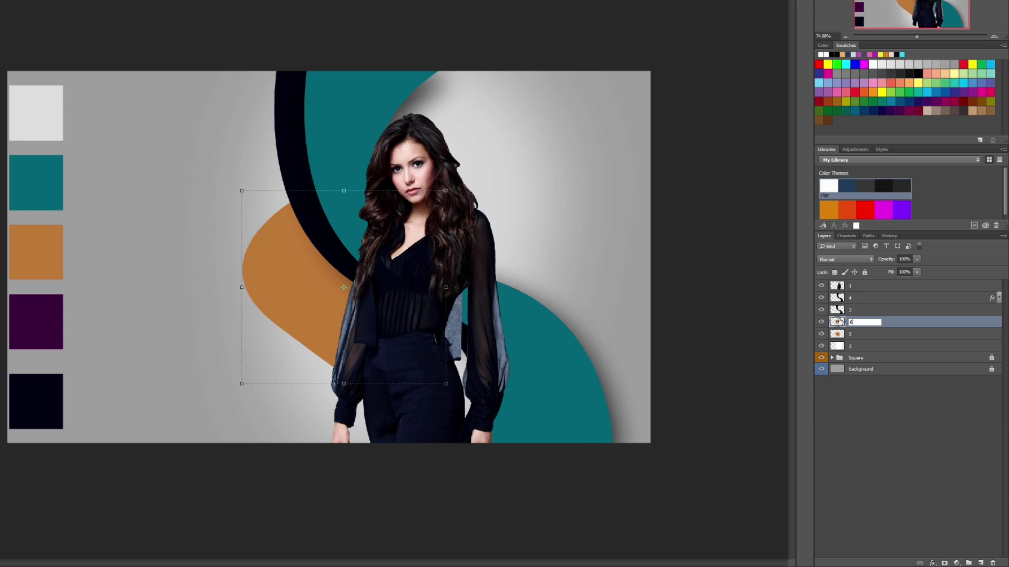
{"action": "left_click", "coordinate": [835, 310]}
{"action": "left_click", "coordinate": [836, 323]}
Shrink, rotate and place the layer 6 copy right of the model by the teal curve
{"action": "left_click", "coordinate": [343, 192]}
{"action": "left_click_drag", "start_coordinate": [370, 293], "coordinate": [463, 298]}
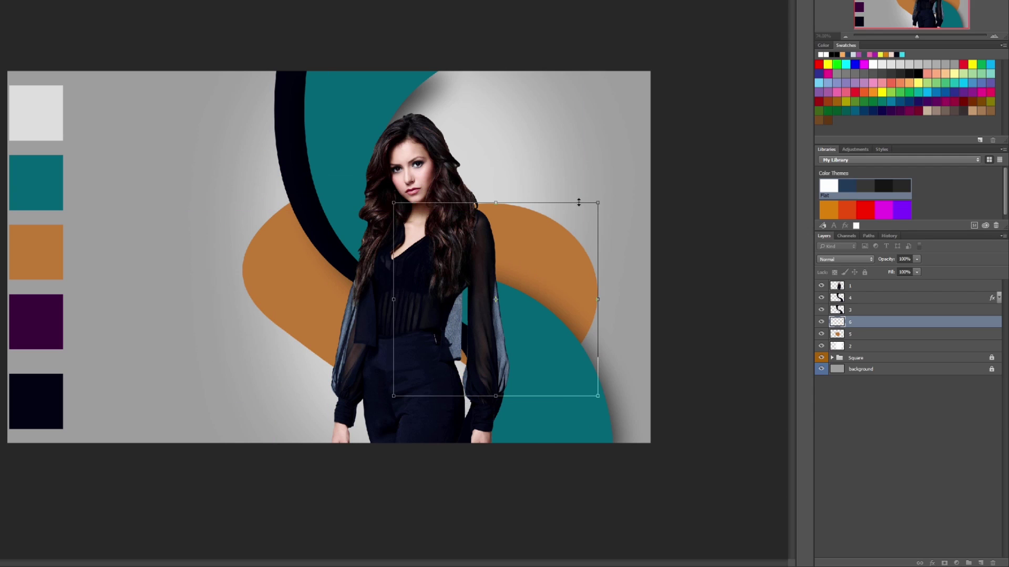
{"action": "mouse_move", "coordinate": [607, 197]}
{"action": "left_mouse_down"}
{"action": "mouse_move", "coordinate": [353, 133]}
{"action": "mouse_move", "coordinate": [407, 166]}
{"action": "left_mouse_up"}
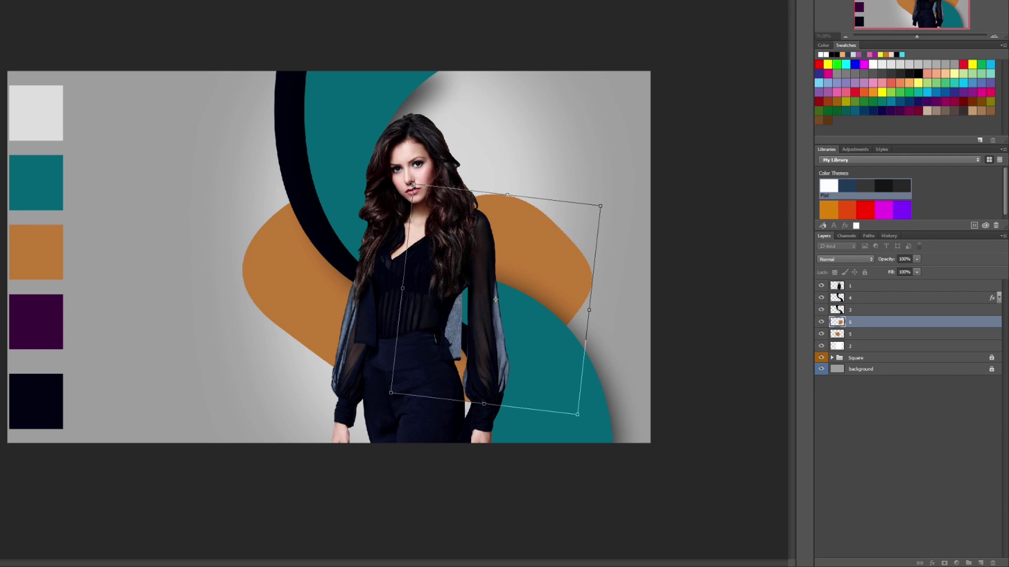
{"action": "left_click_drag", "start_coordinate": [413, 184], "coordinate": [451, 233]}
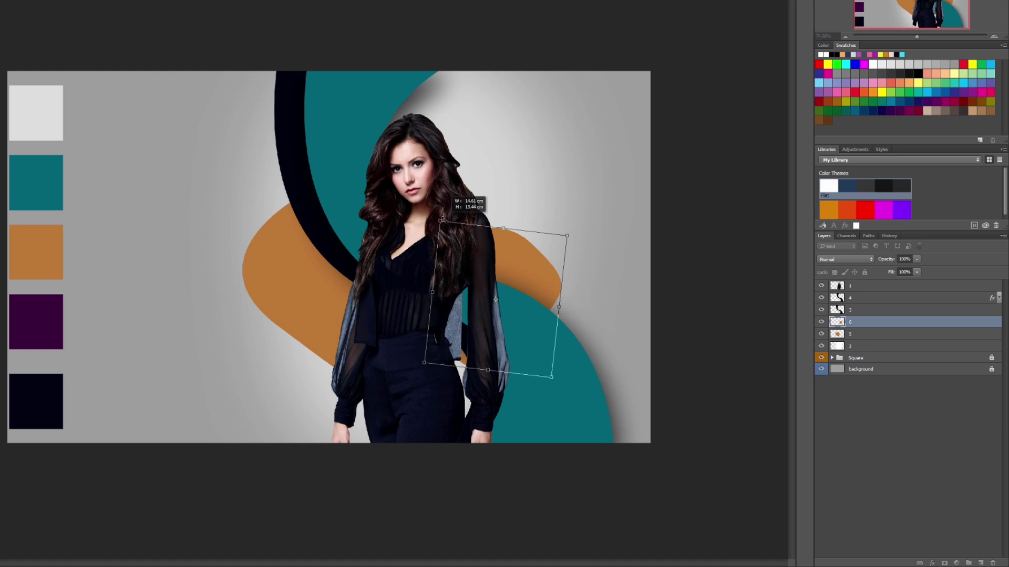
{"action": "left_click_drag", "start_coordinate": [515, 264], "coordinate": [527, 281]}
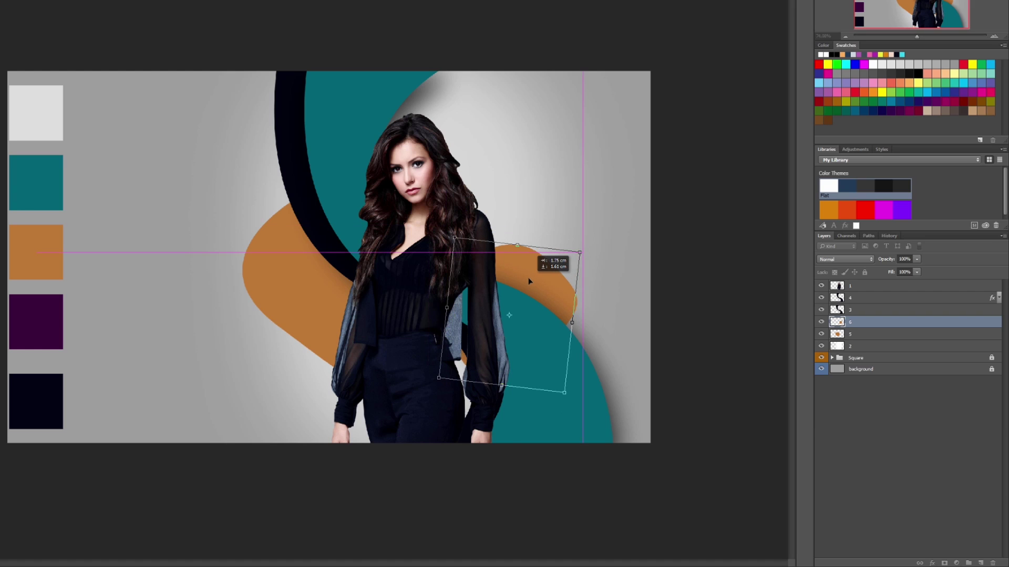
{"action": "left_click_drag", "start_coordinate": [585, 244], "coordinate": [567, 234]}
{"action": "left_click_drag", "start_coordinate": [546, 272], "coordinate": [555, 284]}
{"action": "key", "text": "Return"}
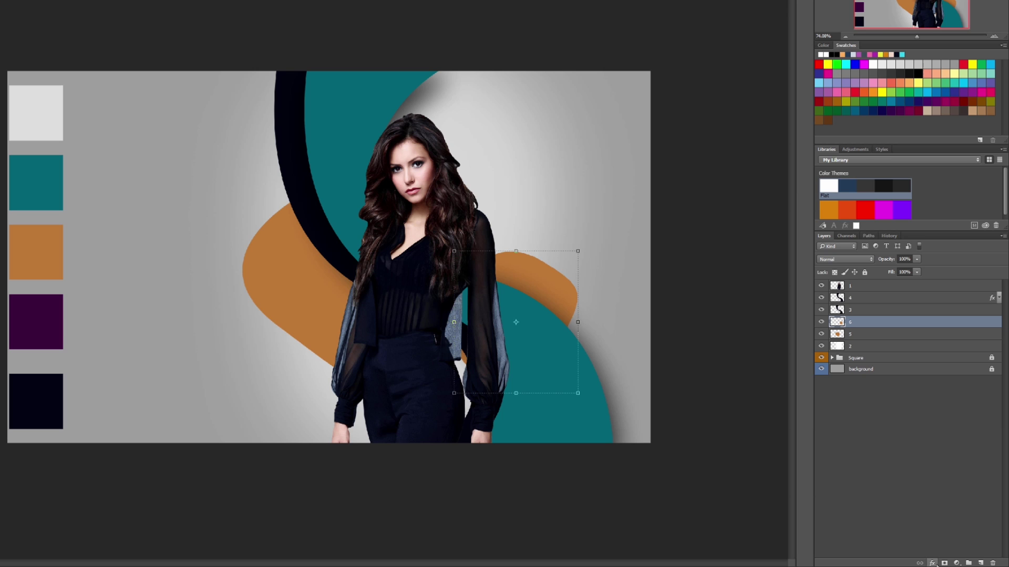
{"action": "left_click", "coordinate": [931, 563]}
Give layer 6 a Color Overlay in slate blue 4c5f78
{"action": "left_click", "coordinate": [924, 518]}
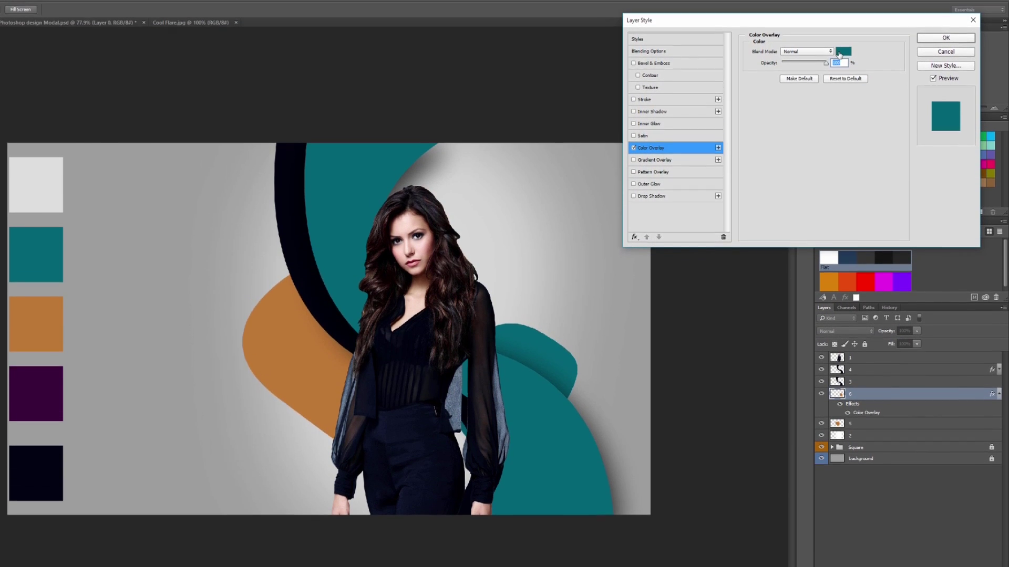
{"action": "left_click", "coordinate": [840, 53]}
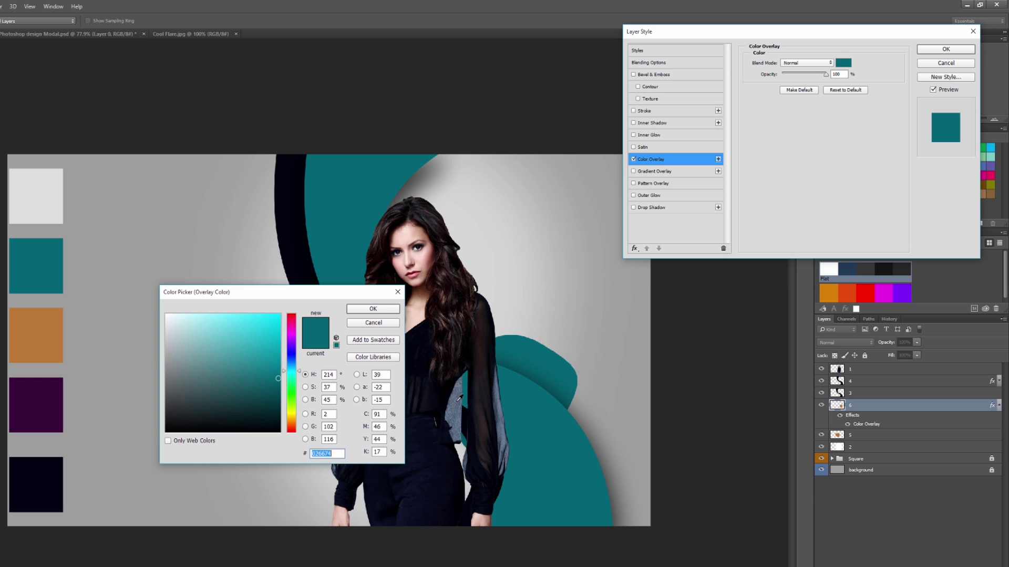
{"action": "type", "text": "4c5f78"}
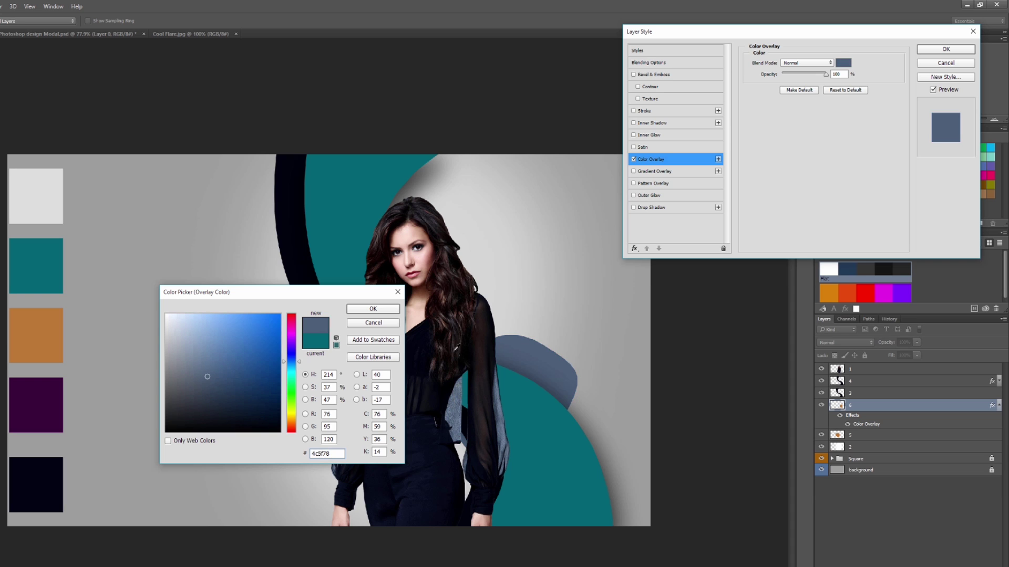
{"action": "left_click", "coordinate": [360, 311]}
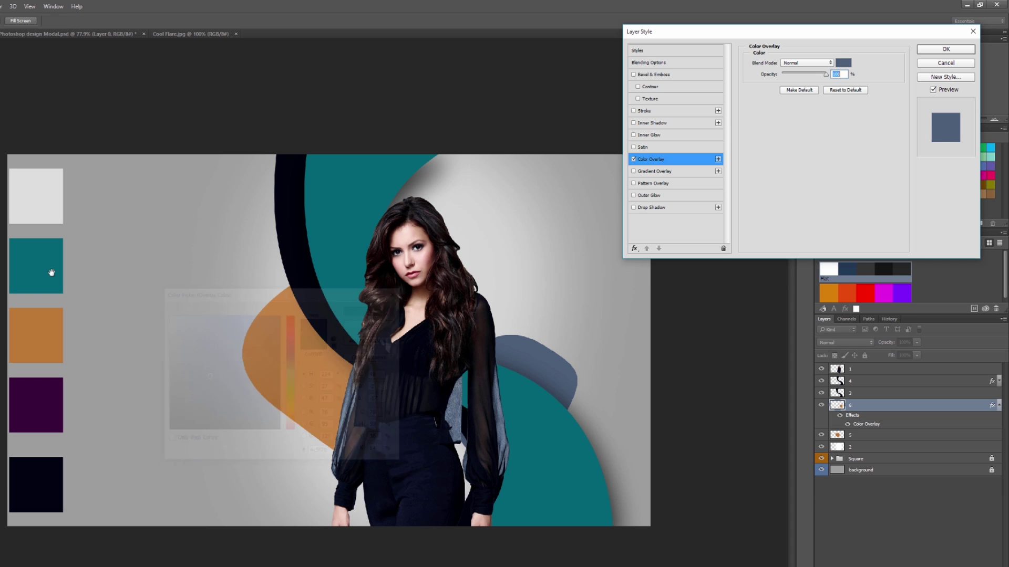
{"action": "left_click", "coordinate": [940, 50]}
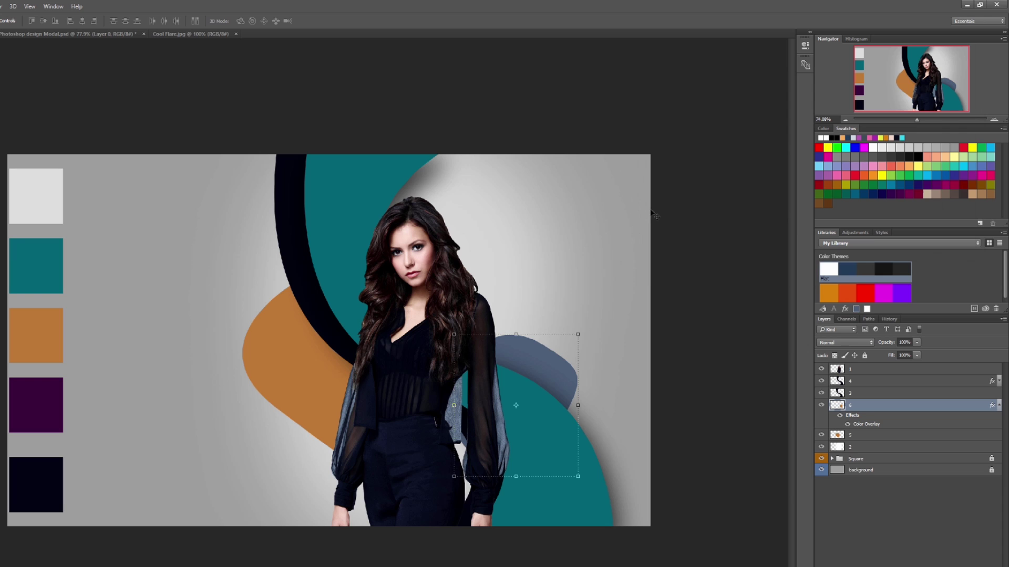
Nudge the slate blue shape slightly upward and collapse its effects list
{"action": "left_click_drag", "start_coordinate": [539, 354], "coordinate": [520, 350]}
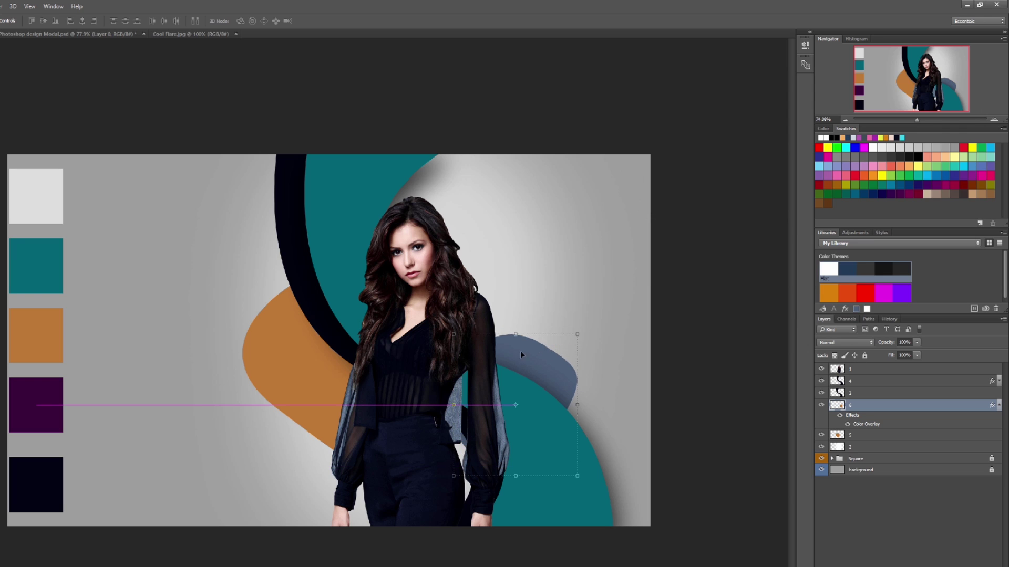
{"action": "left_click", "coordinate": [851, 535]}
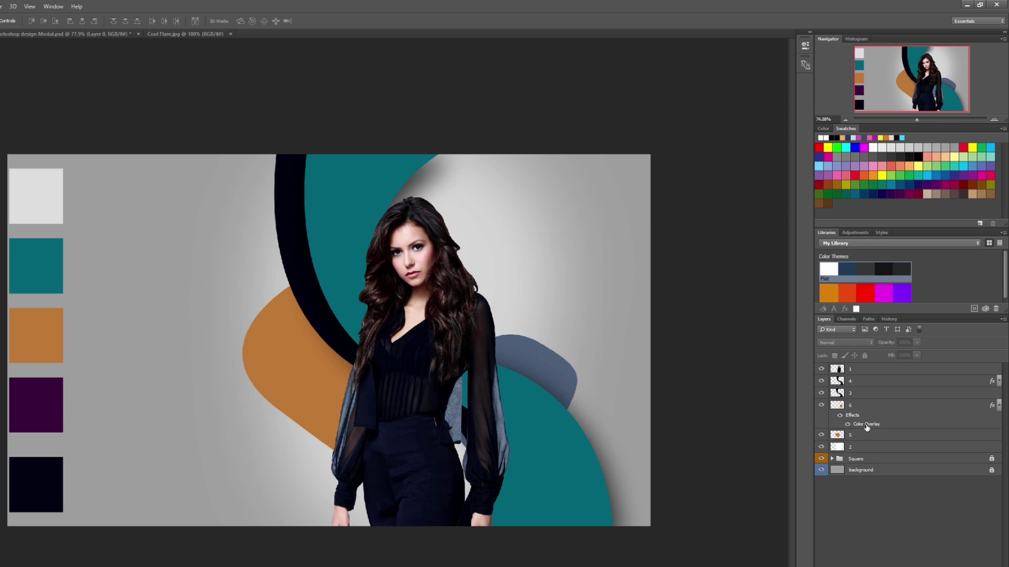
{"action": "left_click", "coordinate": [999, 405]}
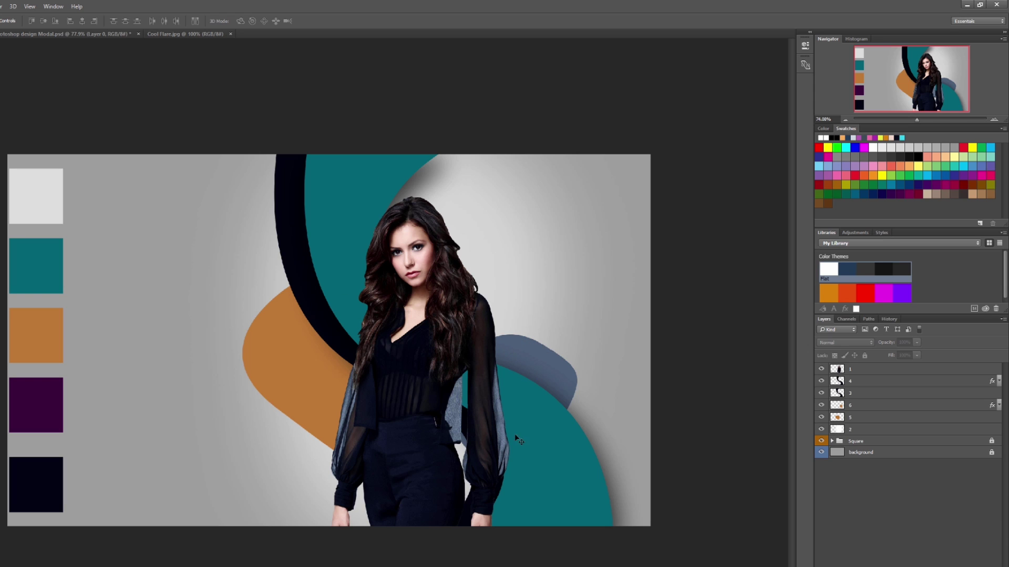
{"action": "left_click", "coordinate": [837, 429]}
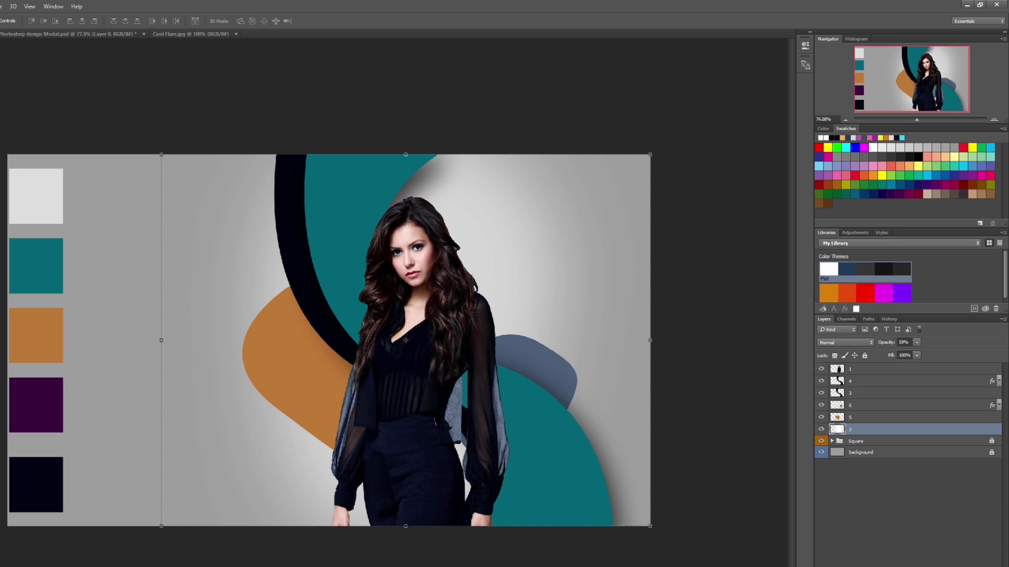
Add a new empty layer named 7 above layer 2
{"action": "key", "text": "ctrl+shift+alt+n"}
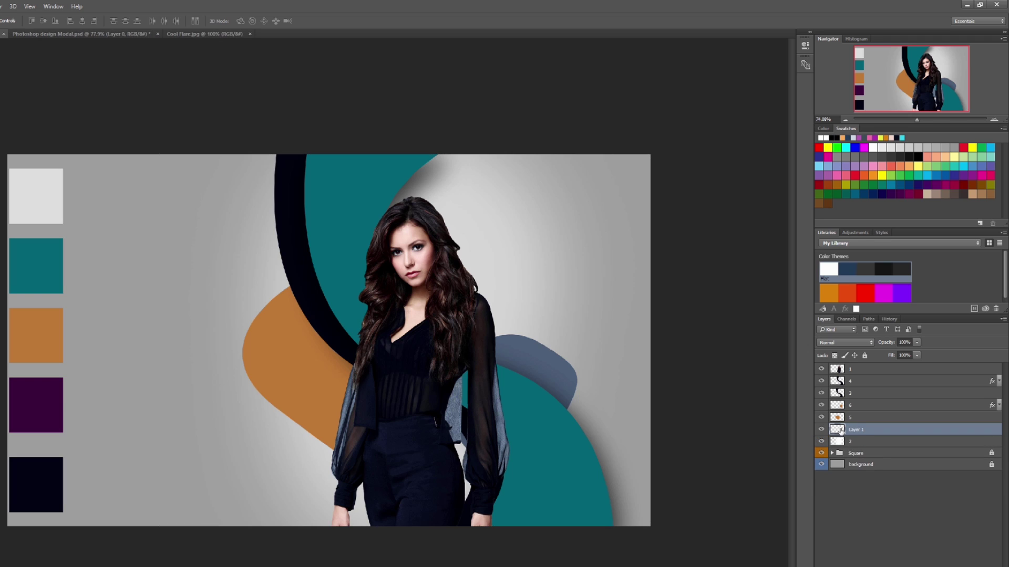
{"action": "double_click", "coordinate": [856, 430]}
{"action": "type", "text": "7"}
{"action": "key", "text": "Return"}
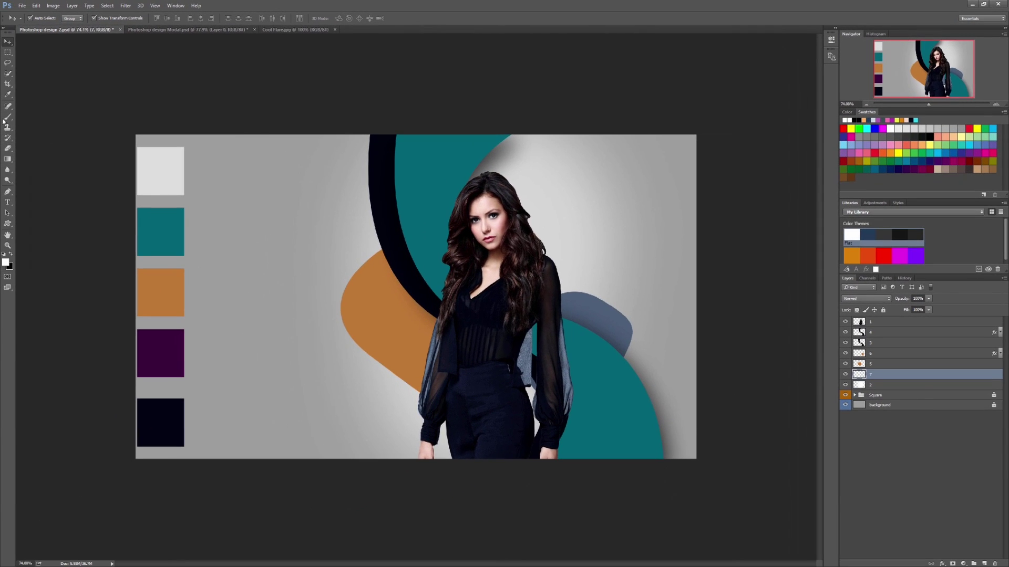
Choose the Brush tool with the 482 px parallel-line stripe brush tip
{"action": "left_click", "coordinate": [8, 116]}
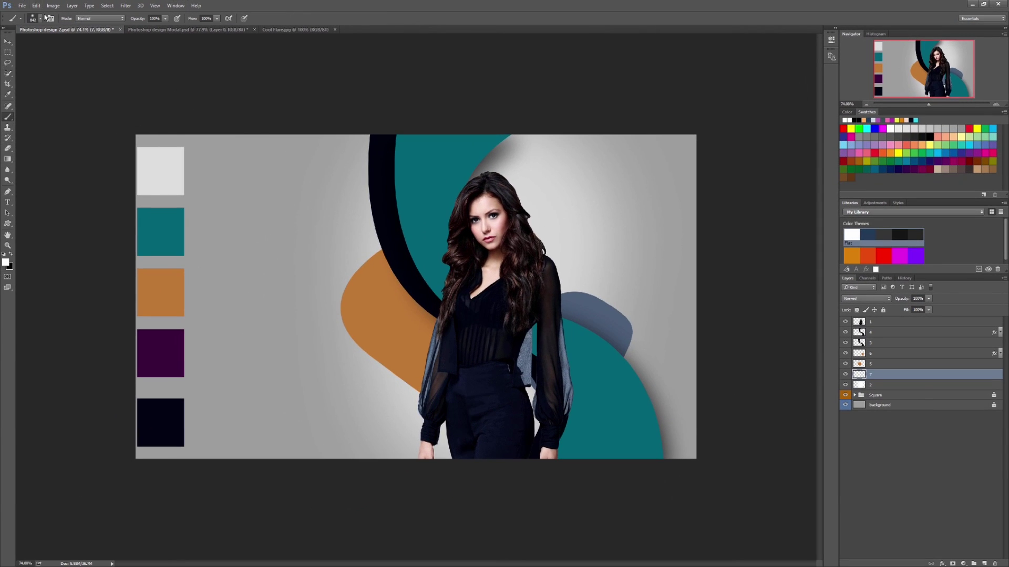
{"action": "left_click", "coordinate": [40, 20]}
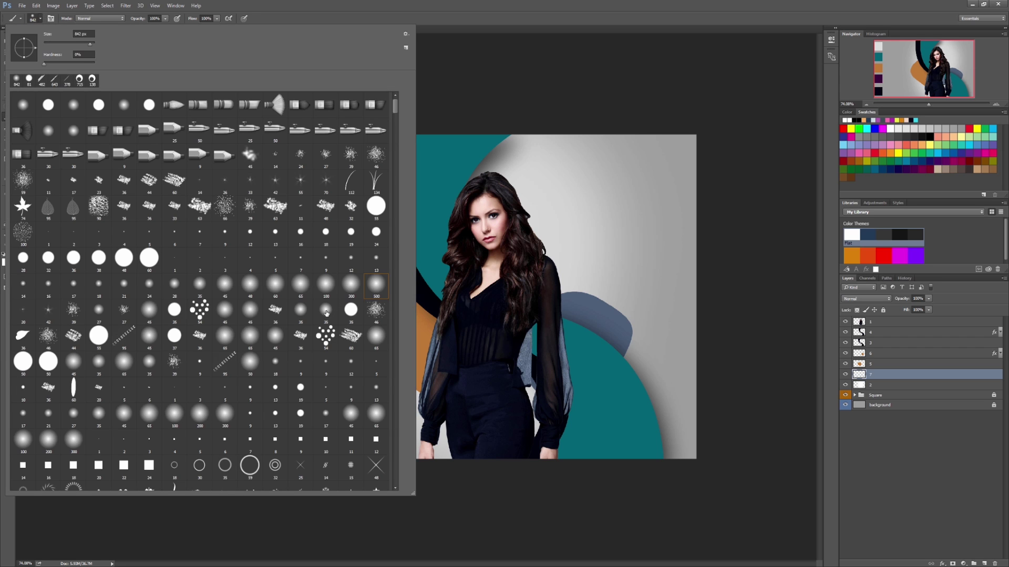
{"action": "scroll", "coordinate": [326, 312], "scroll_direction": "down", "scroll_amount": 3}
{"action": "scroll", "coordinate": [326, 312], "scroll_direction": "down", "scroll_amount": 2}
{"action": "scroll", "coordinate": [327, 313], "scroll_direction": "down", "scroll_amount": 2}
{"action": "scroll", "coordinate": [326, 315], "scroll_direction": "down", "scroll_amount": 1}
{"action": "scroll", "coordinate": [326, 314], "scroll_direction": "down", "scroll_amount": 3}
{"action": "scroll", "coordinate": [315, 315], "scroll_direction": "down", "scroll_amount": 1}
{"action": "scroll", "coordinate": [295, 315], "scroll_direction": "down", "scroll_amount": 2}
{"action": "scroll", "coordinate": [260, 316], "scroll_direction": "down", "scroll_amount": 3}
{"action": "scroll", "coordinate": [260, 316], "scroll_direction": "down", "scroll_amount": 4}
{"action": "scroll", "coordinate": [257, 318], "scroll_direction": "down", "scroll_amount": 3}
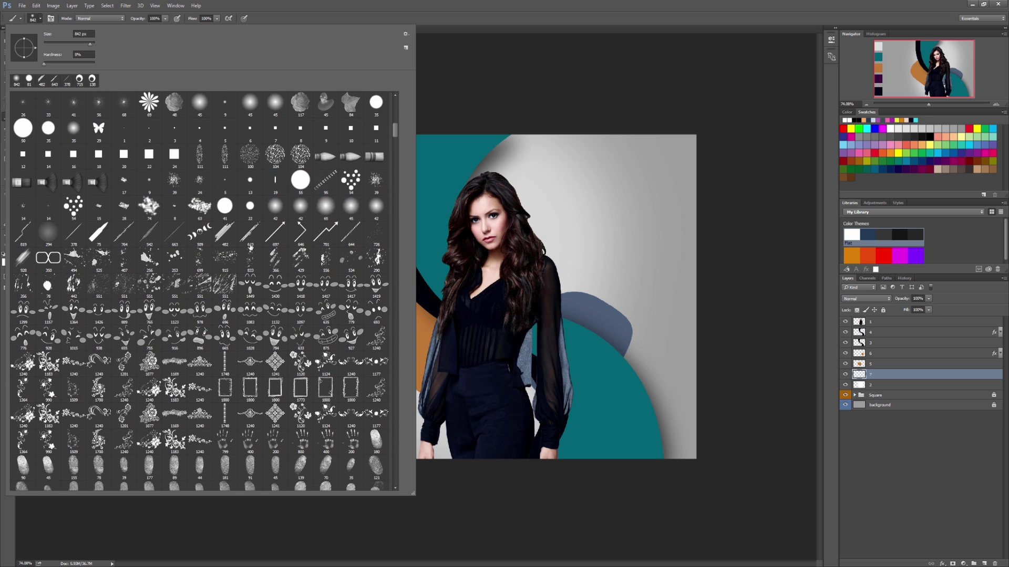
{"action": "left_click", "coordinate": [225, 233]}
Size the stripe brush to about 676 px and sample dark navy as the paint colour
{"action": "key", "text": "Return"}
{"action": "left_click_drag", "start_coordinate": [400, 284], "coordinate": [447, 247]}
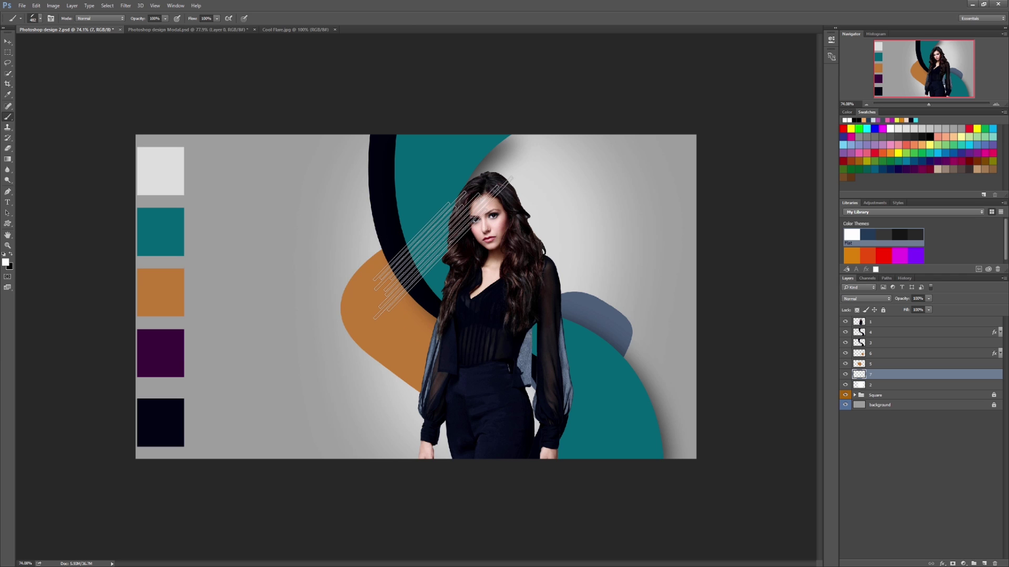
{"action": "left_click_drag", "start_coordinate": [440, 251], "coordinate": [546, 233]}
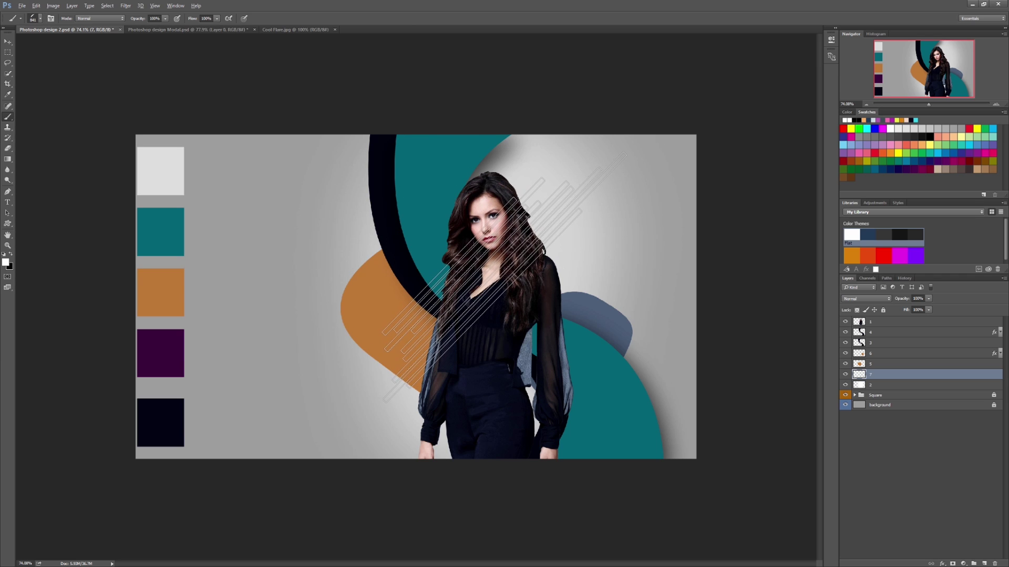
{"action": "left_click_drag", "start_coordinate": [504, 277], "coordinate": [473, 273]}
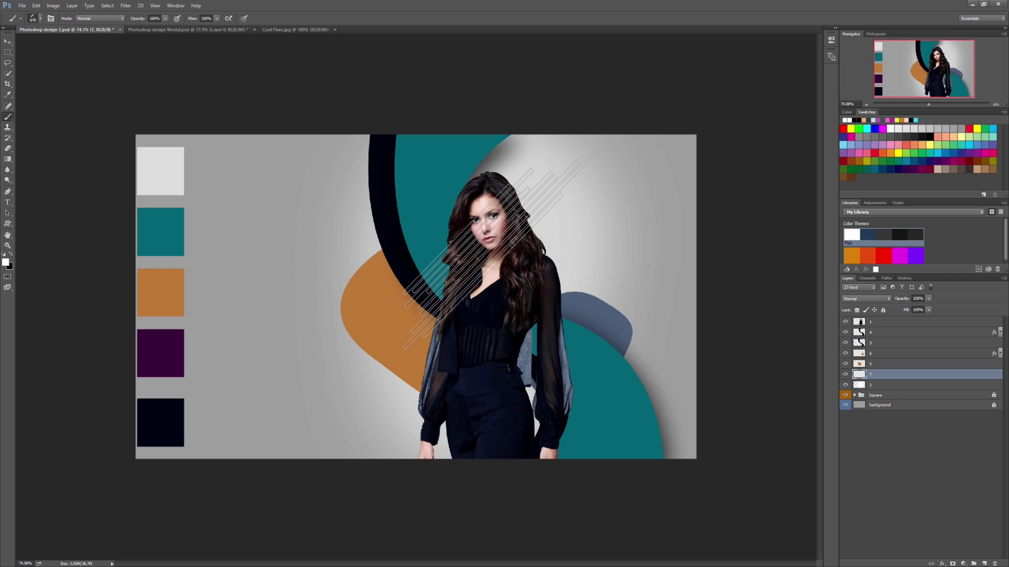
{"action": "left_click", "coordinate": [6, 264]}
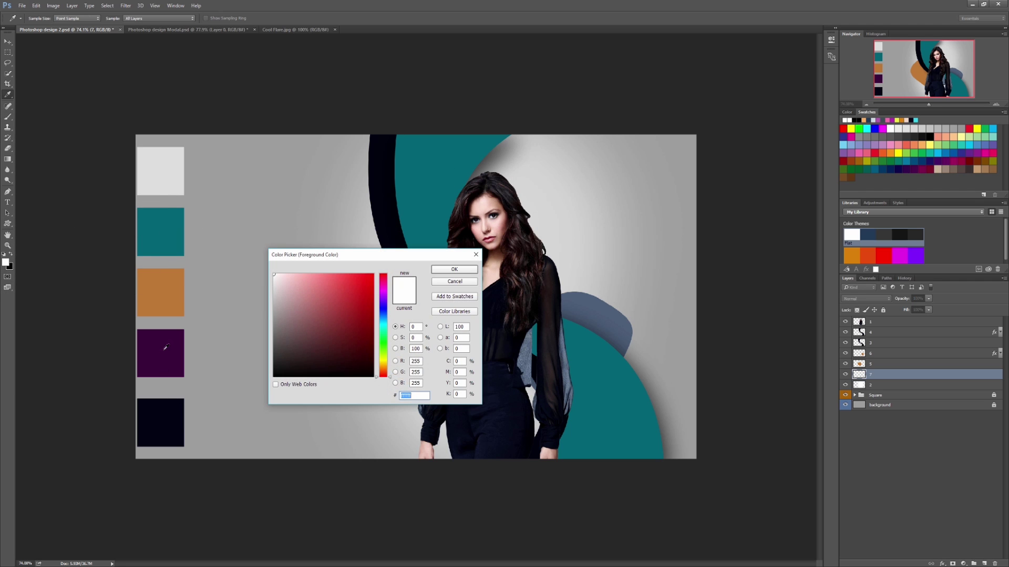
{"action": "left_click", "coordinate": [178, 414]}
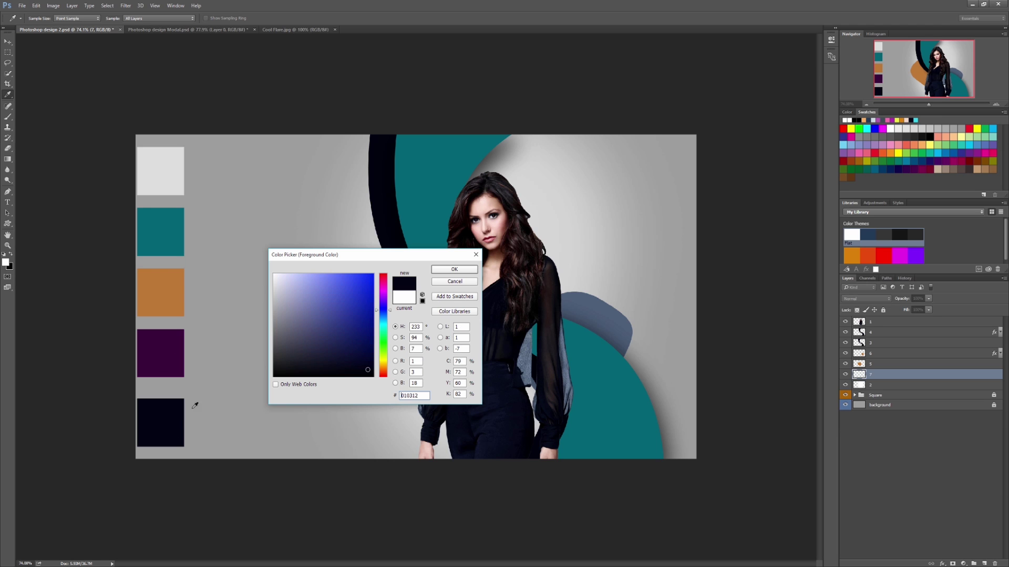
{"action": "left_click", "coordinate": [454, 270]}
Stamp dark diagonal stripe fans above and right of the model, then shrink the brush to 463 px
{"action": "left_click_drag", "start_coordinate": [441, 300], "coordinate": [614, 168]}
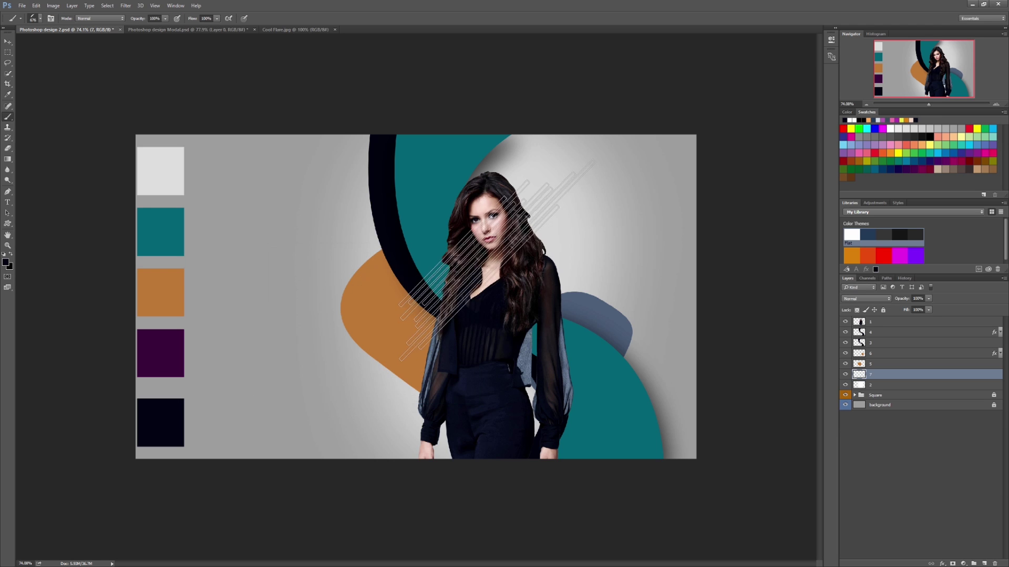
{"action": "key", "text": "ctrl+z"}
{"action": "key", "text": "ctrl+z"}
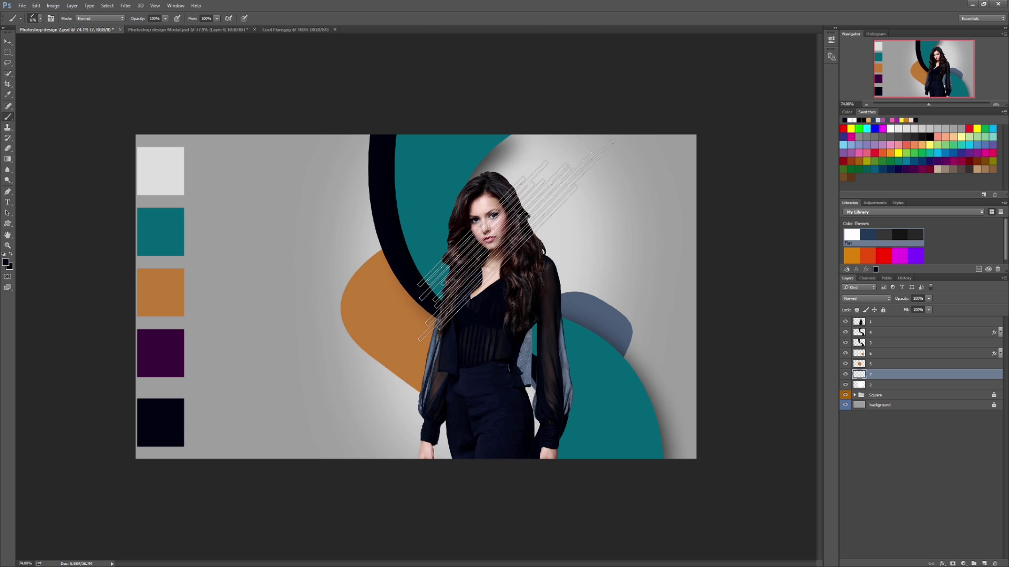
{"action": "left_click", "coordinate": [561, 188]}
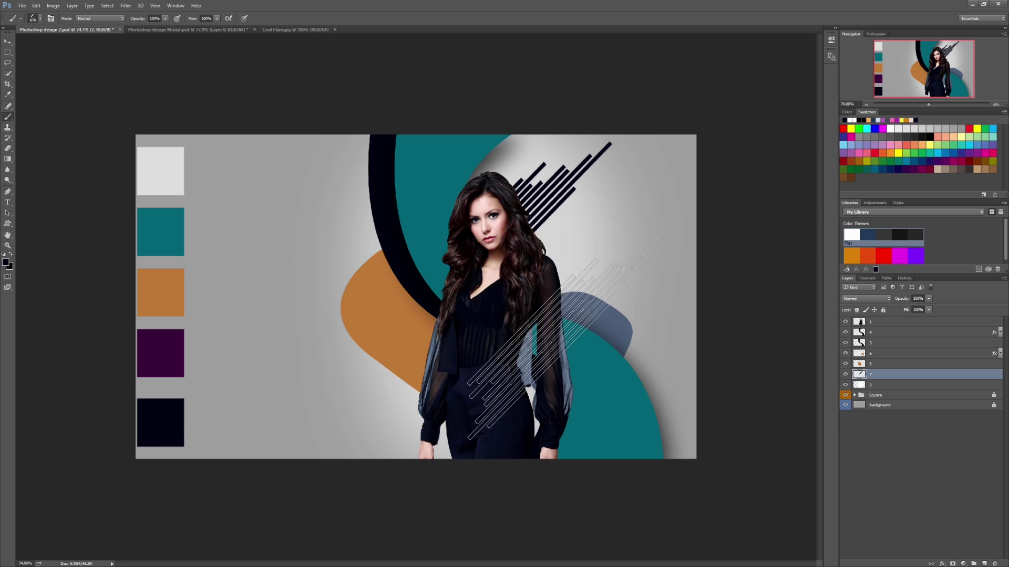
{"action": "left_click", "coordinate": [562, 332]}
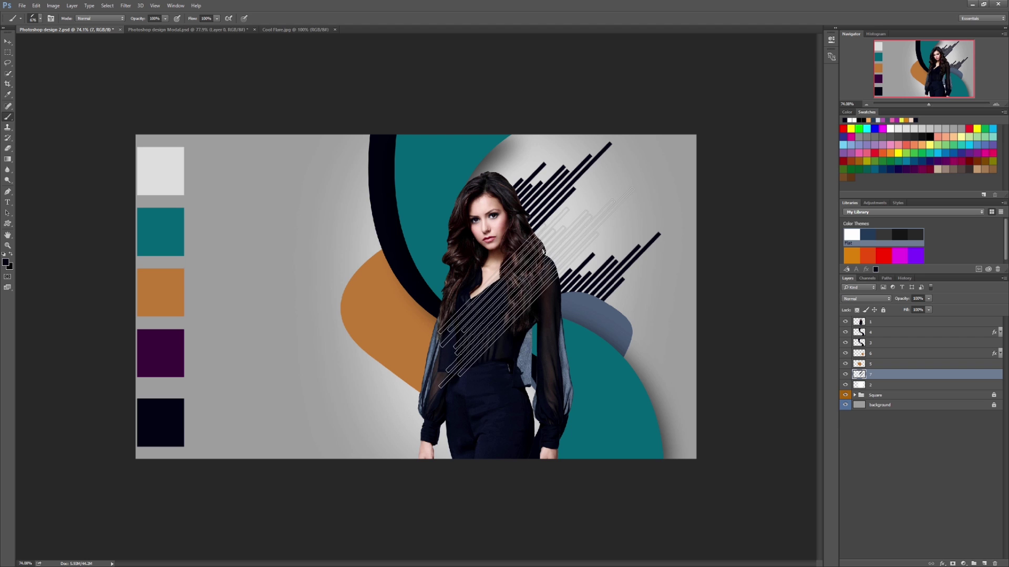
{"action": "right_click", "coordinate": [535, 288], "text": "alt"}
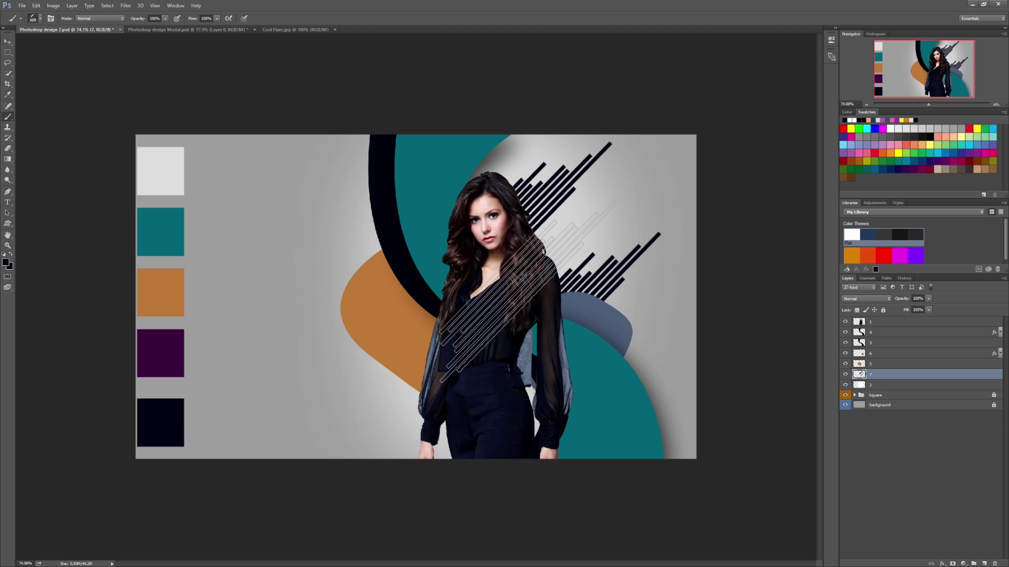
{"action": "left_click", "coordinate": [528, 292]}
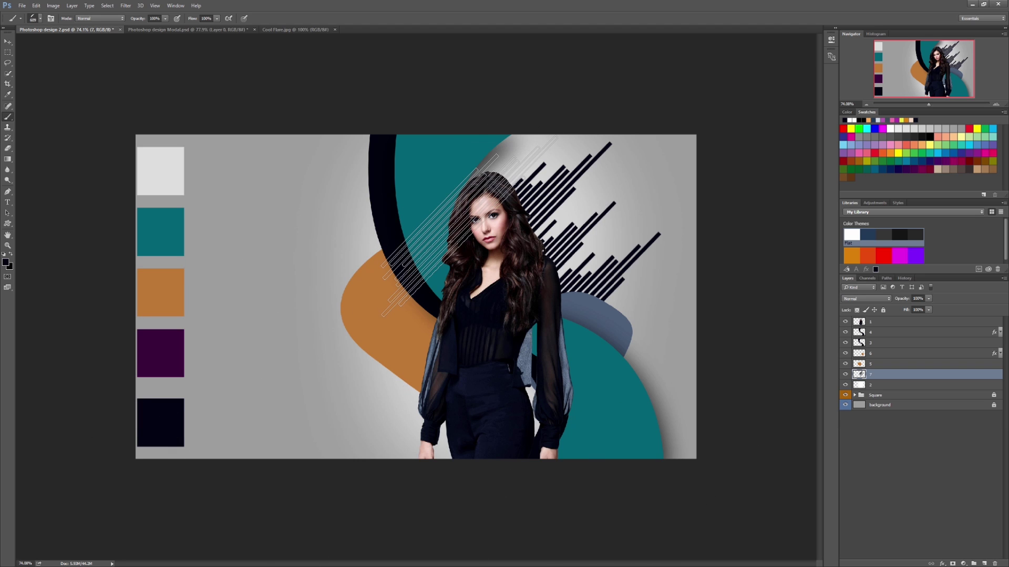
{"action": "left_click_drag", "start_coordinate": [441, 225], "coordinate": [462, 211]}
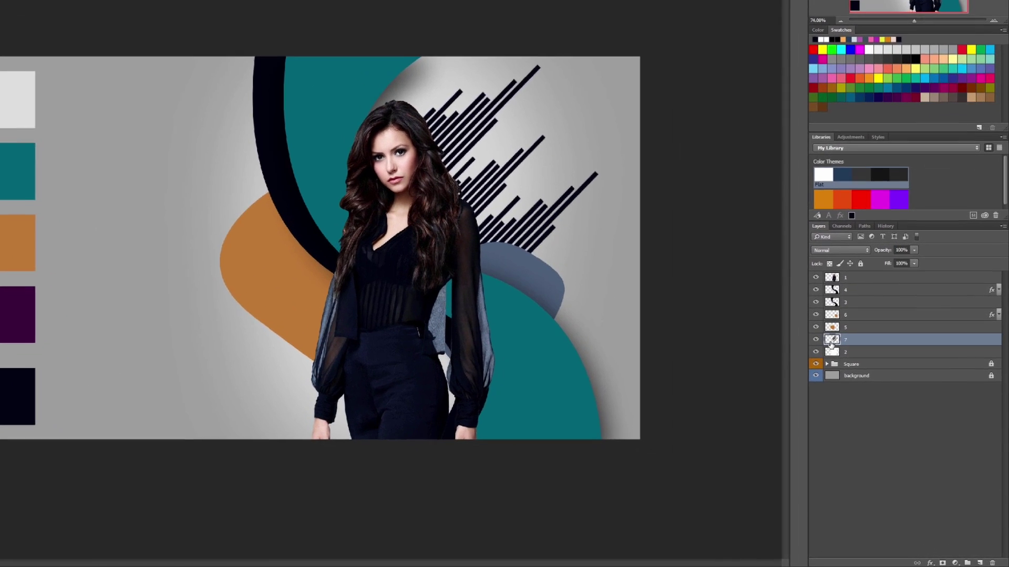
{"action": "left_click", "coordinate": [820, 251]}
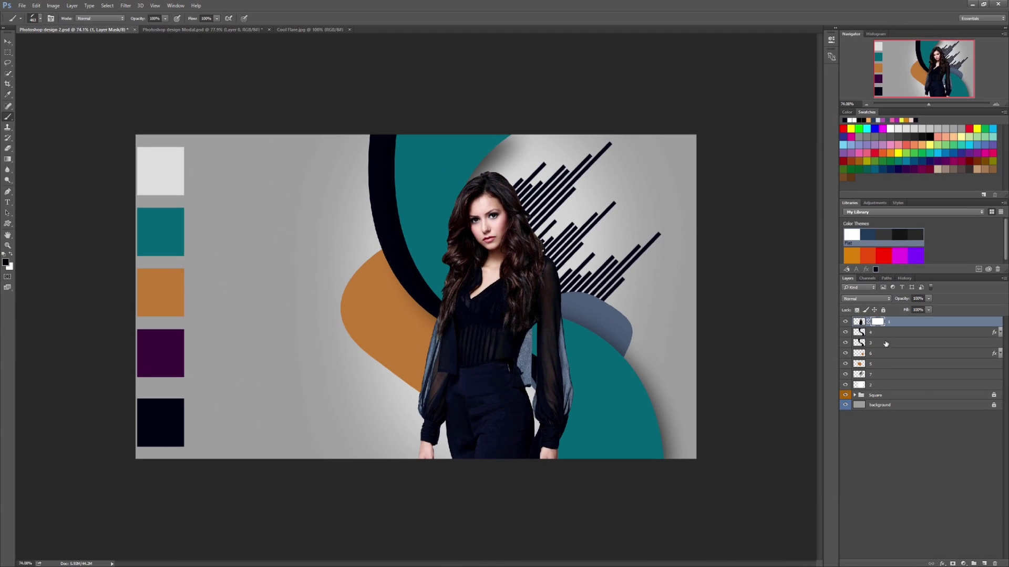
Paint black stripes on layer 1's mask across the model's trousers and left sleeve
{"action": "left_click", "coordinate": [6, 264]}
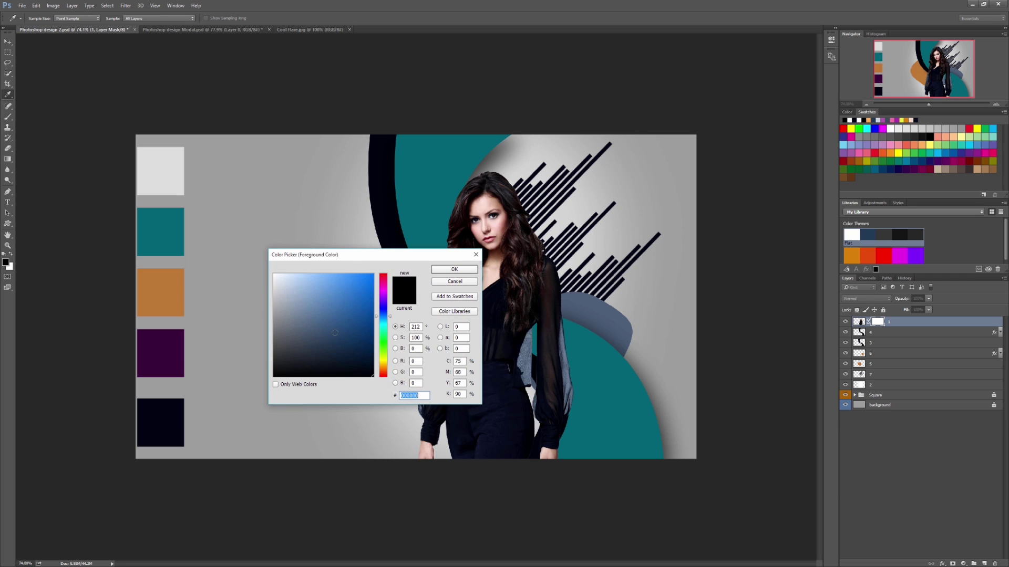
{"action": "left_click", "coordinate": [455, 269]}
{"action": "key", "text": "b"}
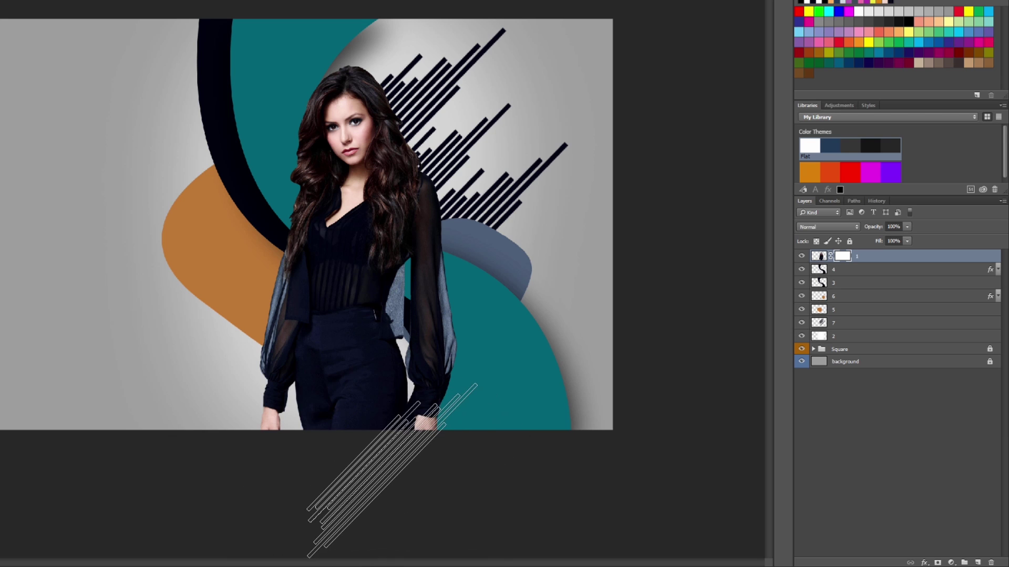
{"action": "left_click_drag", "start_coordinate": [387, 472], "coordinate": [279, 475]}
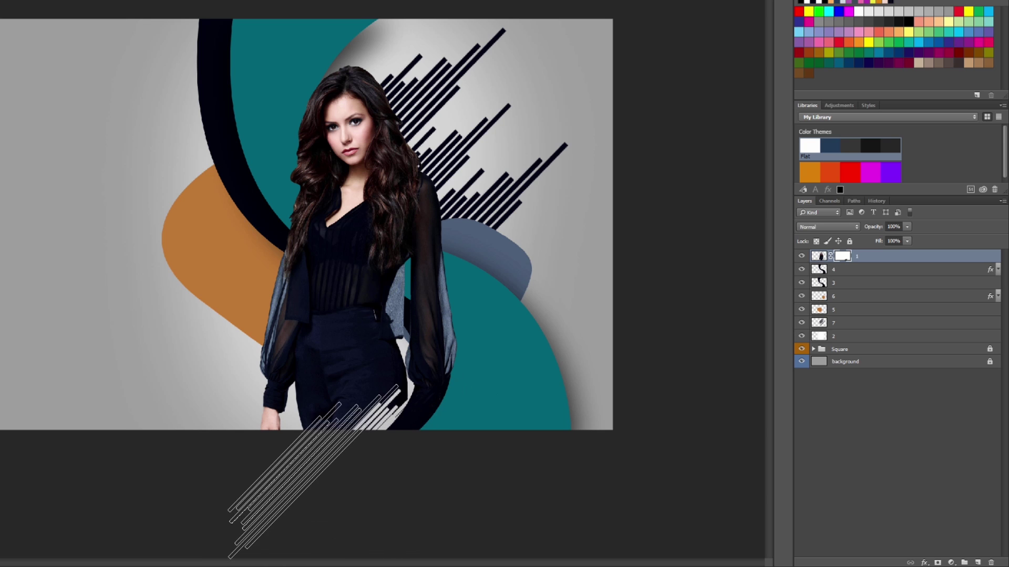
{"action": "mouse_move", "coordinate": [279, 475]}
{"action": "left_mouse_down"}
{"action": "mouse_move", "coordinate": [220, 441]}
{"action": "mouse_move", "coordinate": [162, 466]}
{"action": "mouse_move", "coordinate": [251, 437]}
{"action": "mouse_move", "coordinate": [287, 452]}
{"action": "left_mouse_up"}
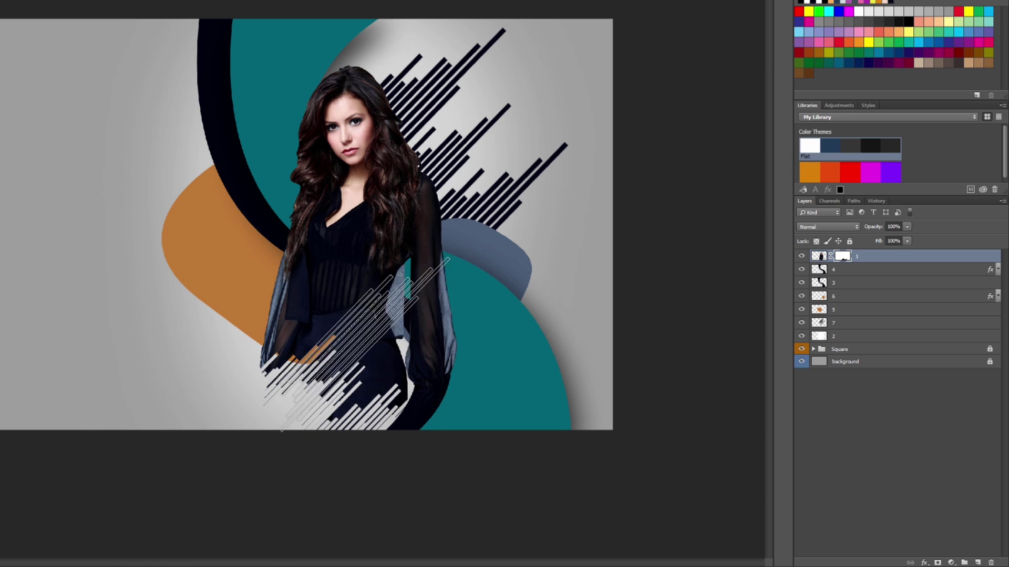
{"action": "left_click", "coordinate": [247, 391]}
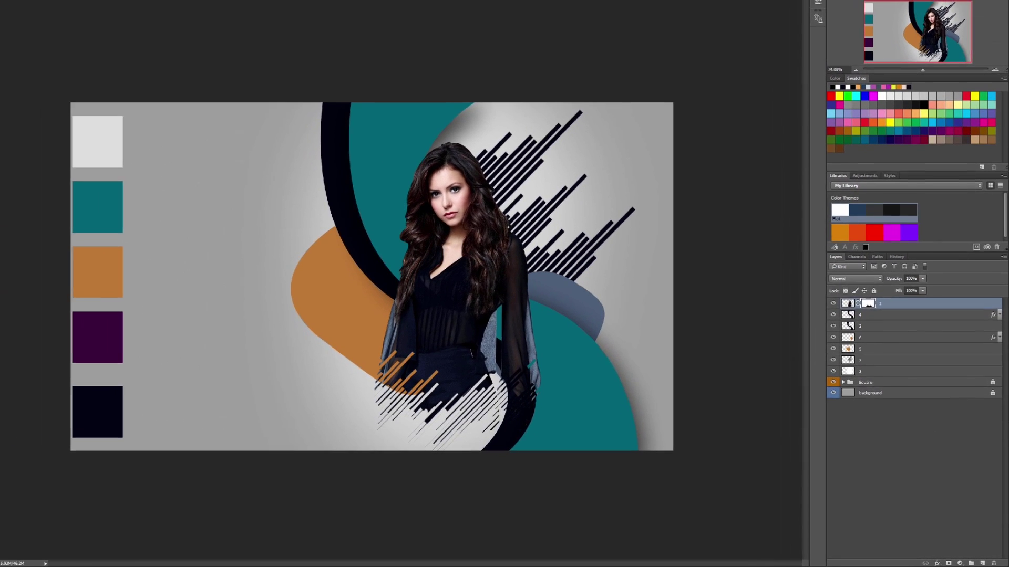
Add a new top layer and pick the long diagonal line brush
{"action": "key", "text": "ctrl+shift+alt+n"}
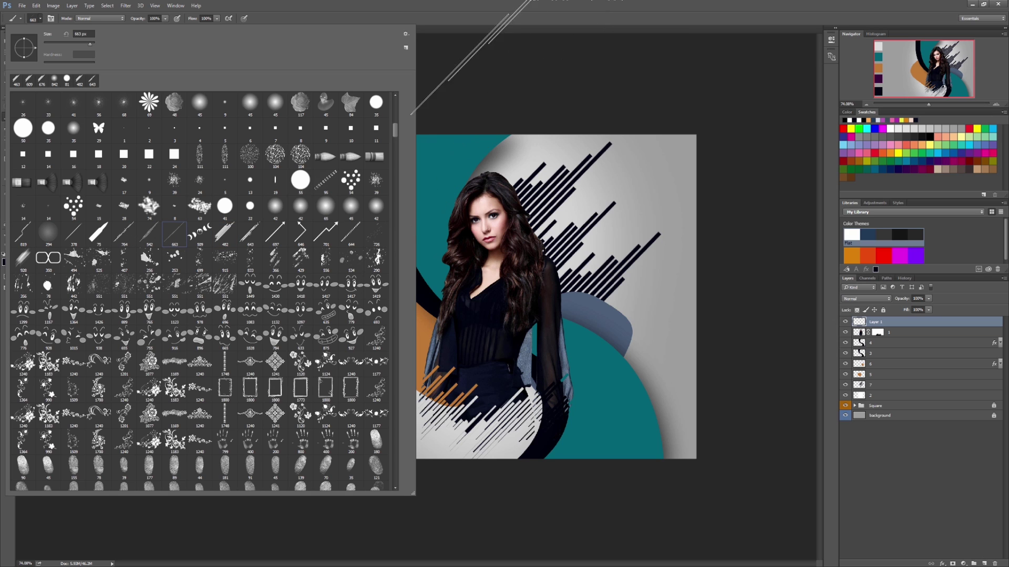
{"action": "left_click", "coordinate": [504, 5]}
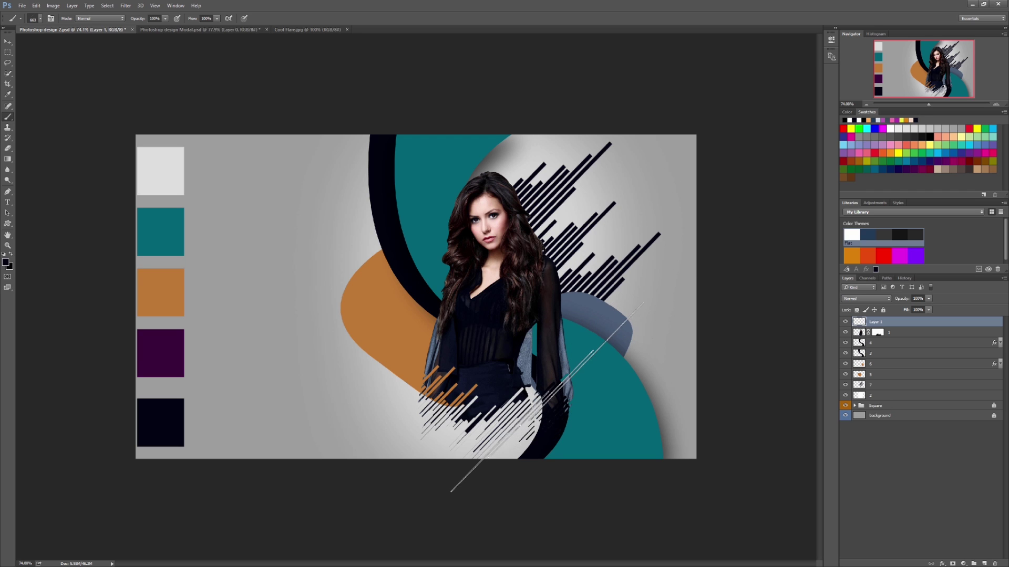
{"action": "left_click", "coordinate": [563, 402]}
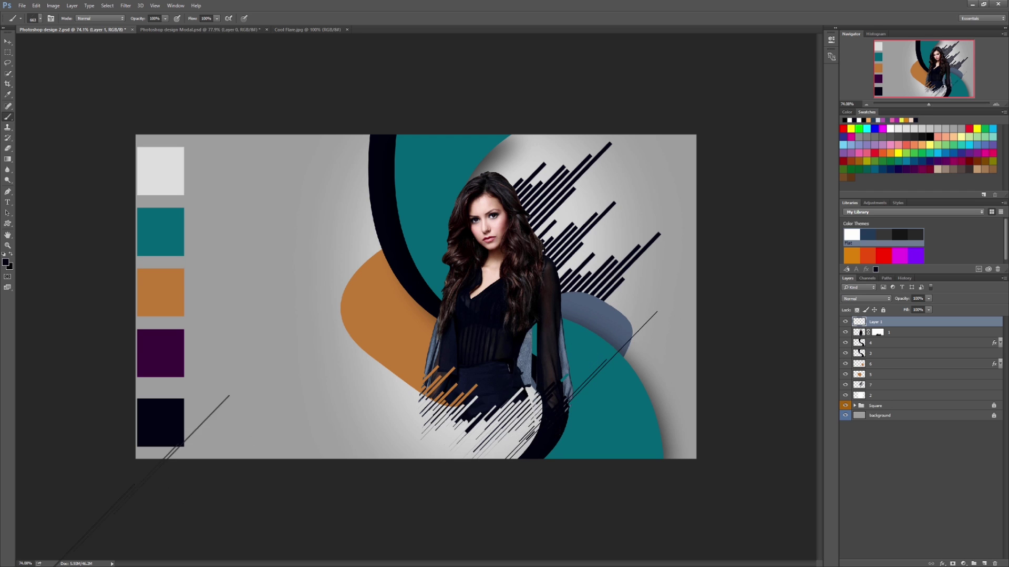
{"action": "key", "text": "ctrl+z"}
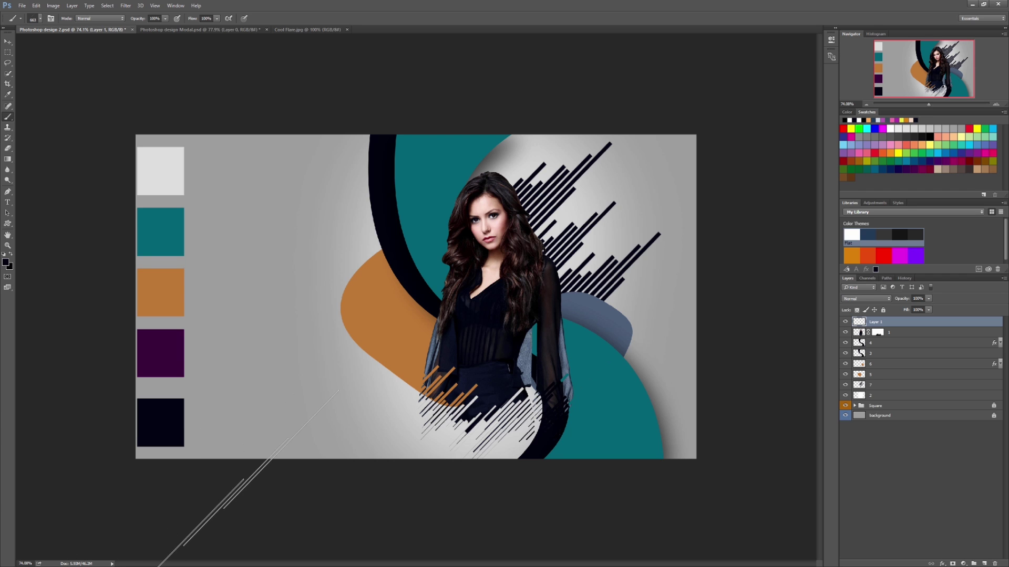
Stamp two thin white diagonal lines across the model's lower body, then shrink the brush to 380
{"action": "left_click", "coordinate": [5, 263]}
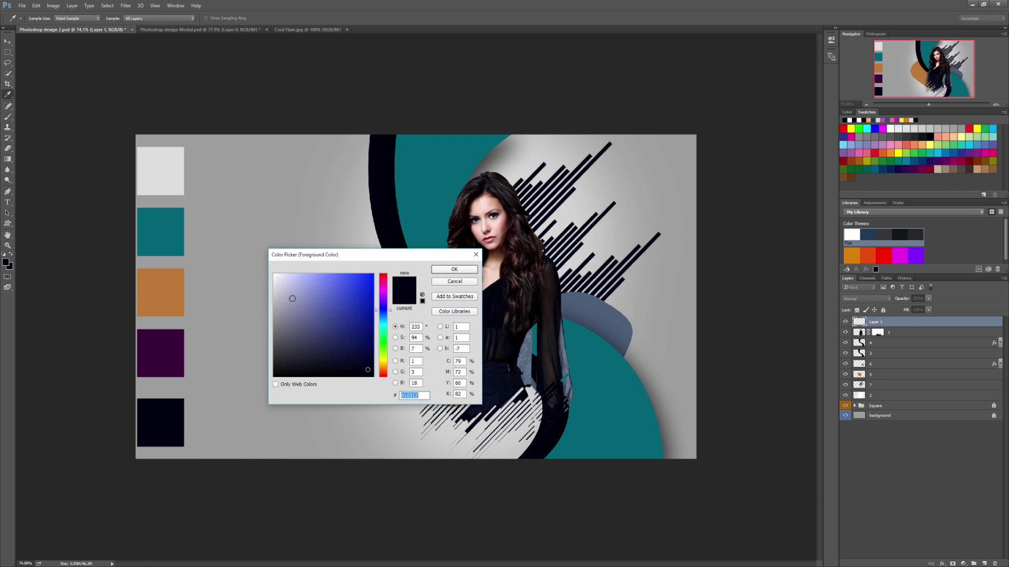
{"action": "left_click", "coordinate": [443, 269]}
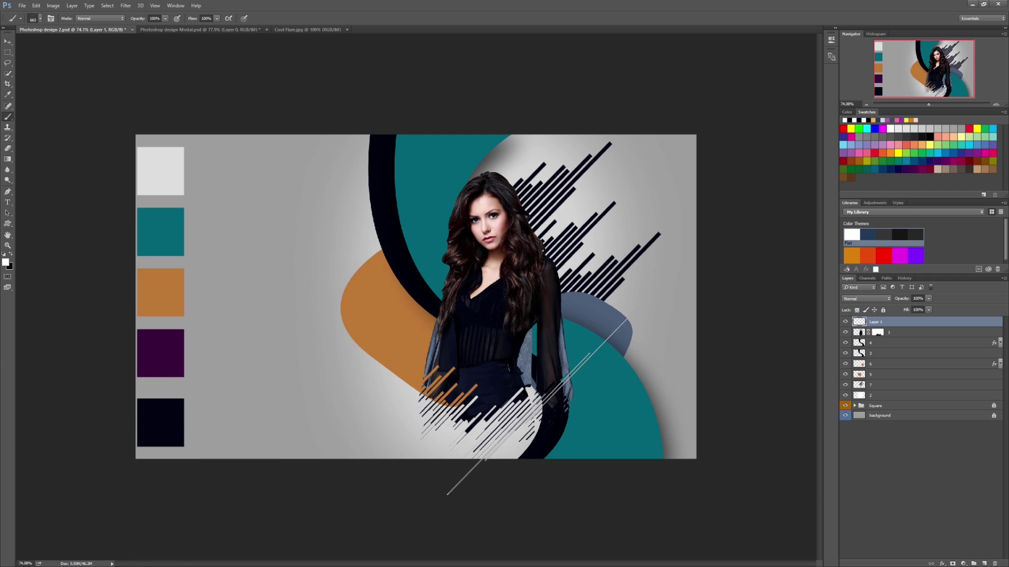
{"action": "left_click", "coordinate": [473, 374]}
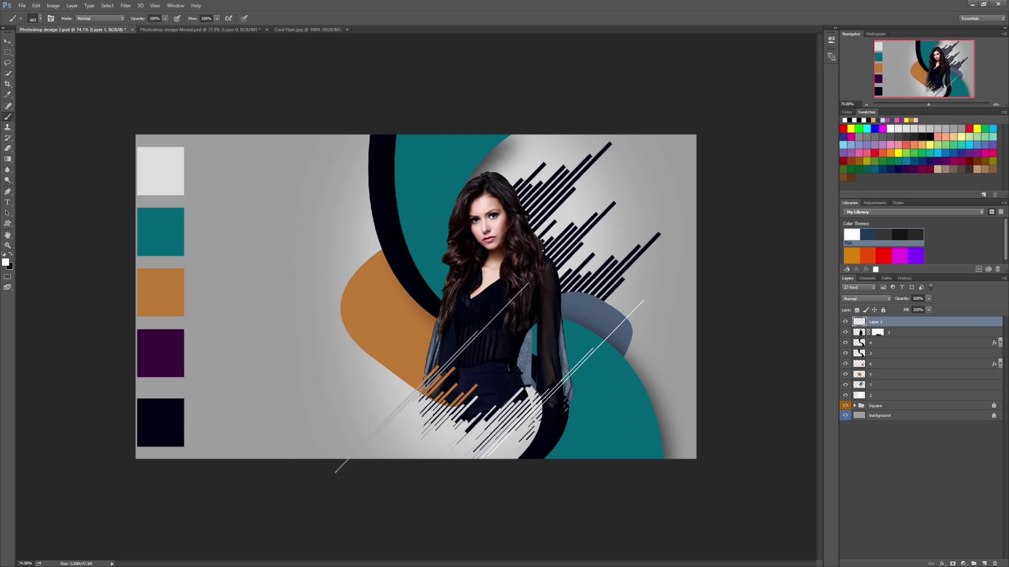
{"action": "left_click", "coordinate": [446, 368]}
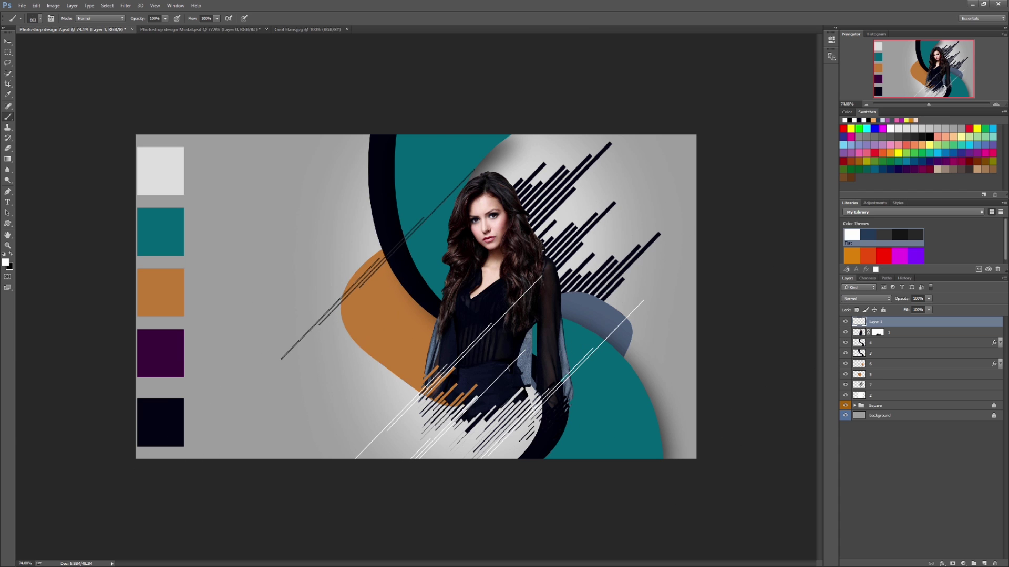
{"action": "left_click_drag", "start_coordinate": [336, 279], "coordinate": [315, 279]}
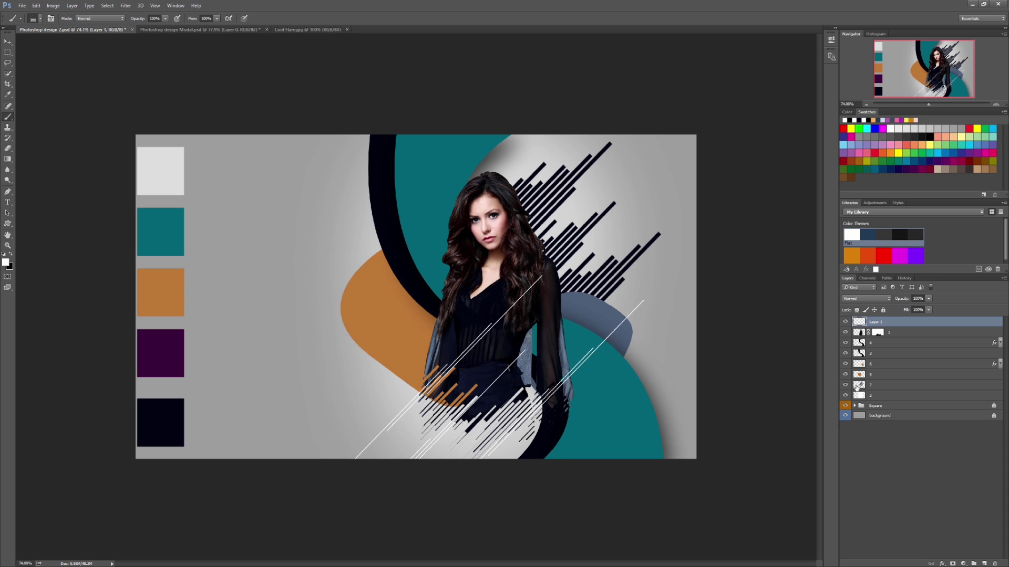
{"action": "left_click", "coordinate": [861, 387]}
{"action": "left_click", "coordinate": [863, 398]}
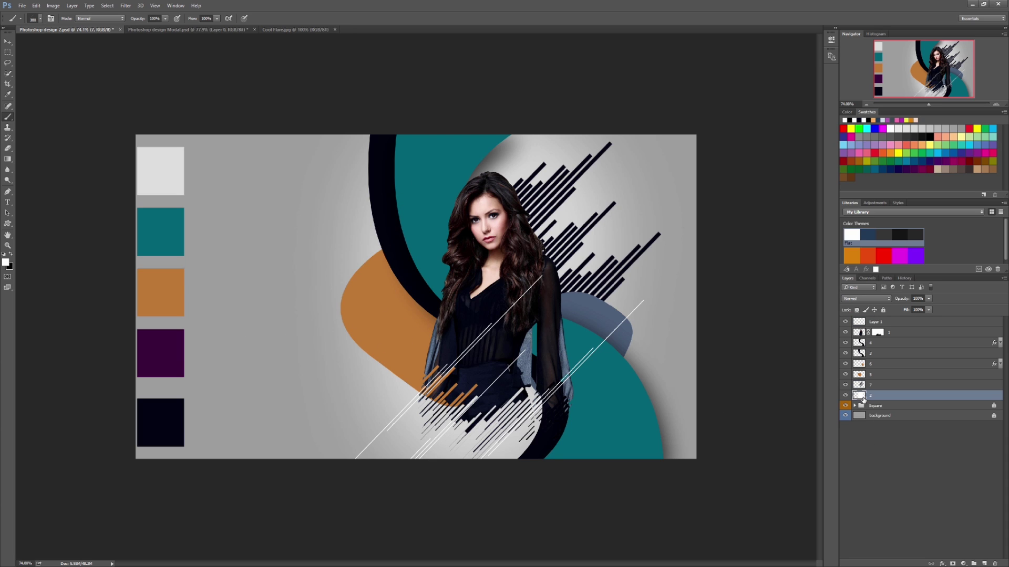
On a new layer, stamp white diagonal lines at left and upper right with an 868 px brush, avoiding the face
{"action": "left_click", "coordinate": [984, 563]}
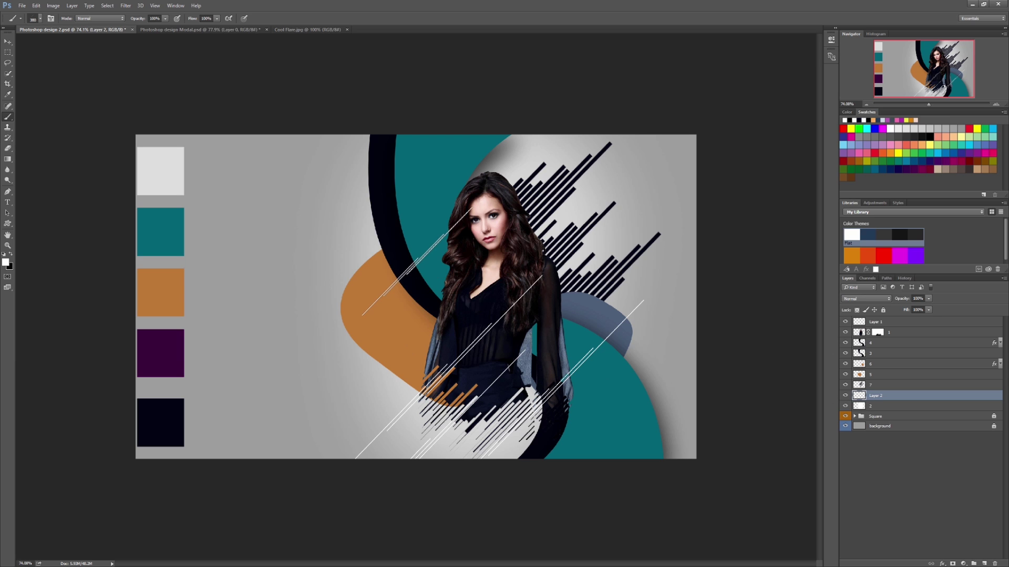
{"action": "left_click_drag", "start_coordinate": [416, 262], "coordinate": [426, 258]}
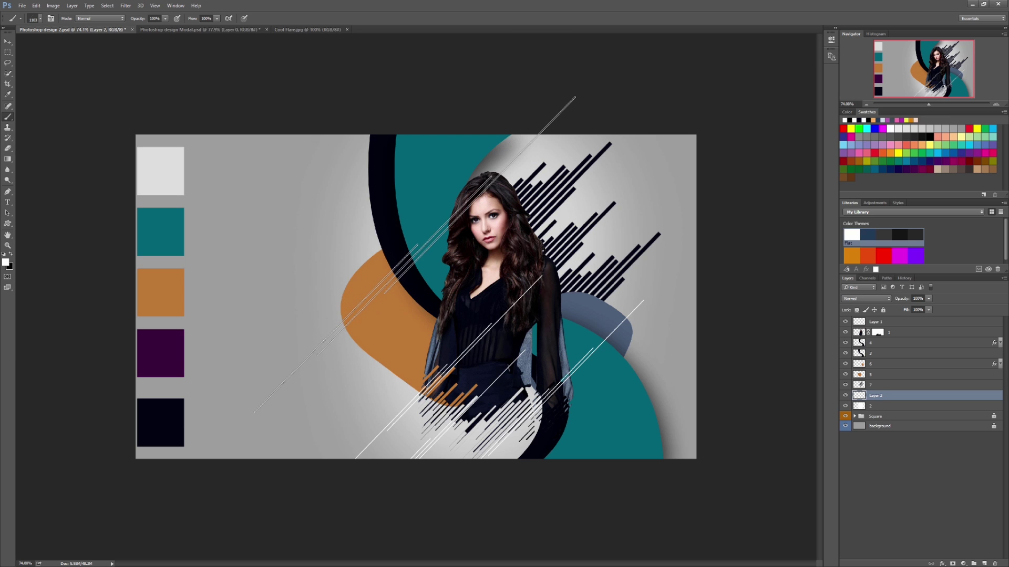
{"action": "left_click_drag", "start_coordinate": [414, 254], "coordinate": [392, 261]}
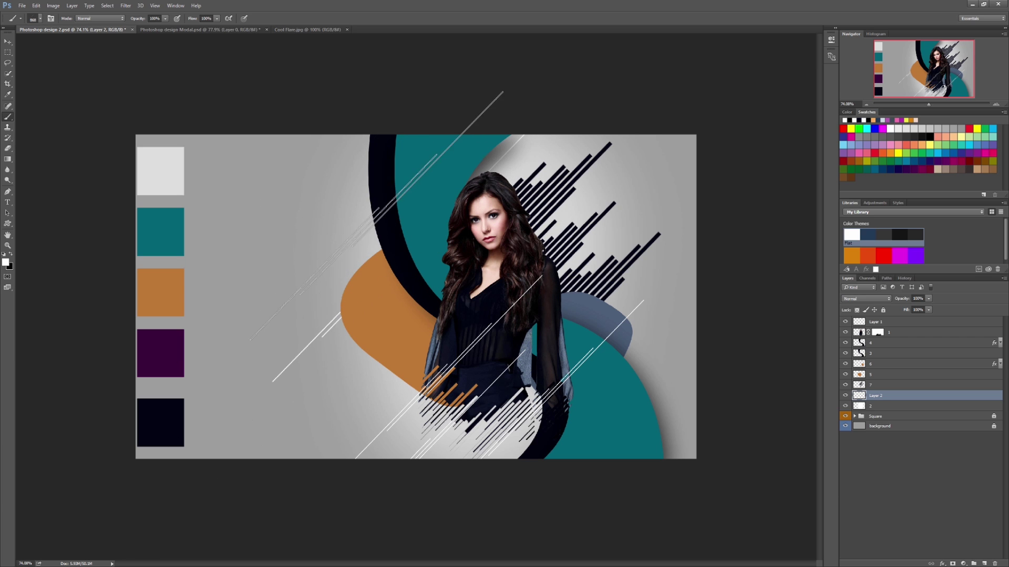
{"action": "left_click", "coordinate": [376, 216]}
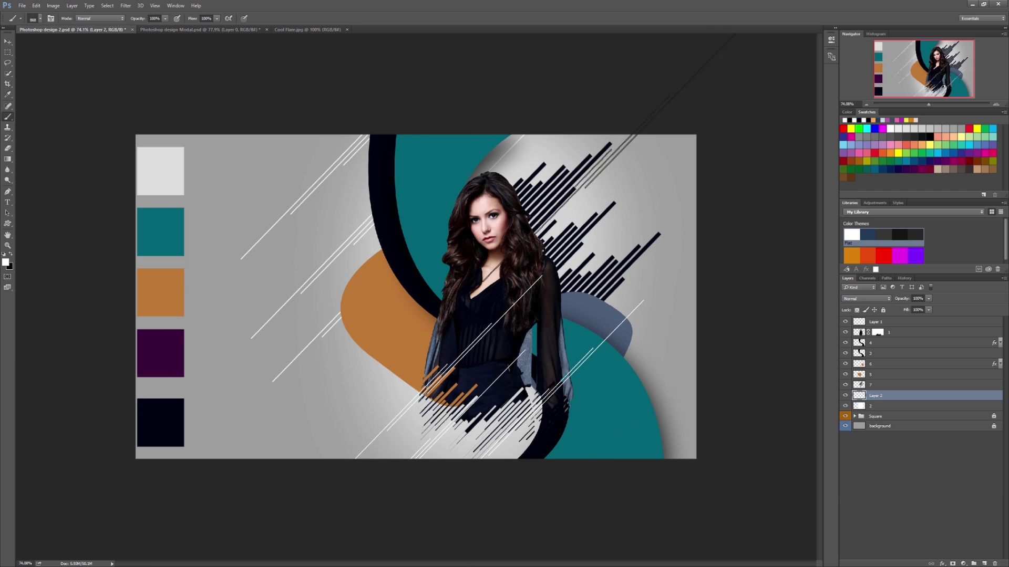
{"action": "left_click", "coordinate": [605, 195]}
{"action": "left_click", "coordinate": [486, 259]}
{"action": "key", "text": "ctrl+z"}
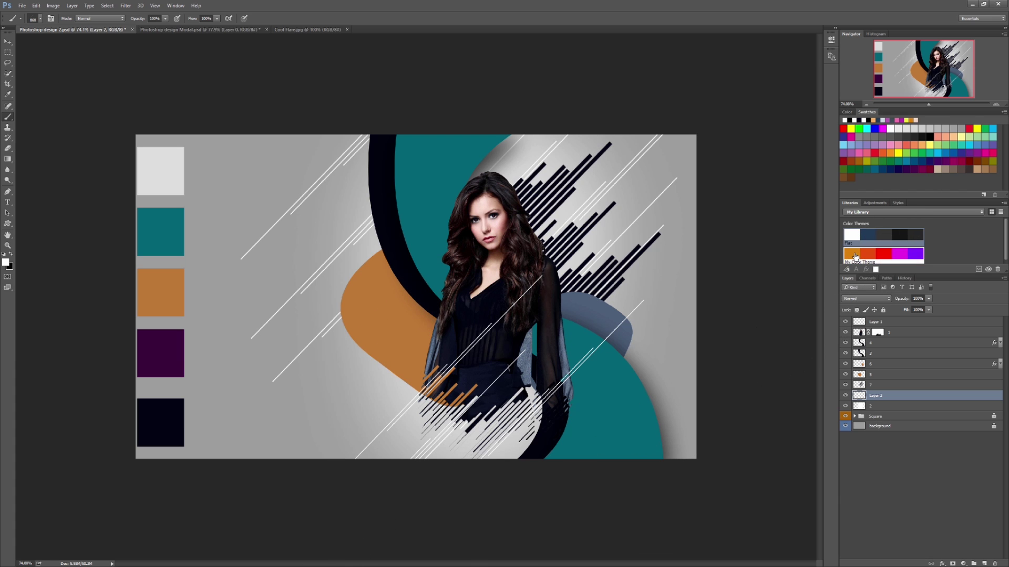
{"action": "left_click", "coordinate": [884, 235]}
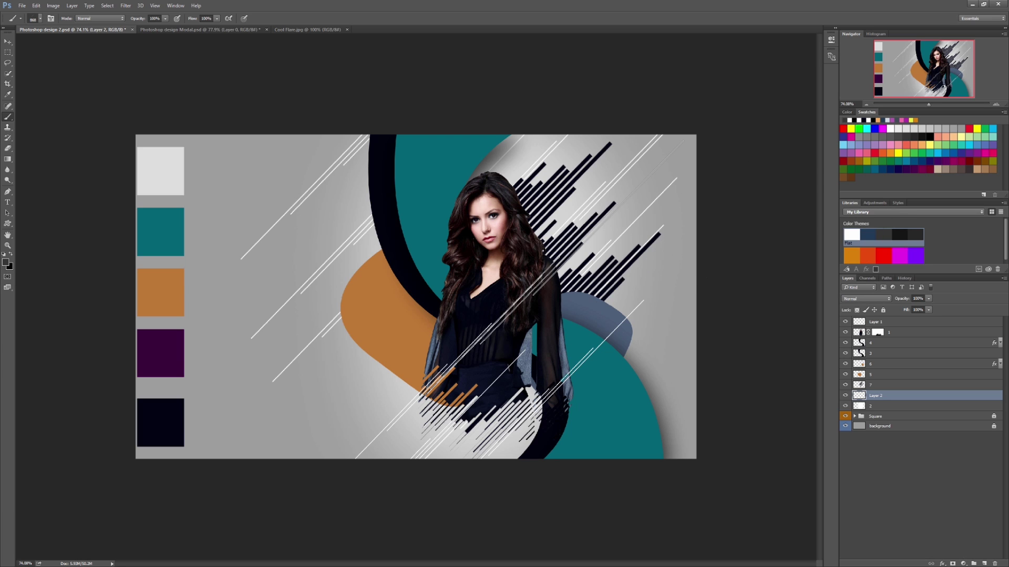
Switch to theme purple and stamp thin 299 px diagonal strokes along the poster's bottom
{"action": "left_click_drag", "start_coordinate": [575, 252], "coordinate": [557, 251]}
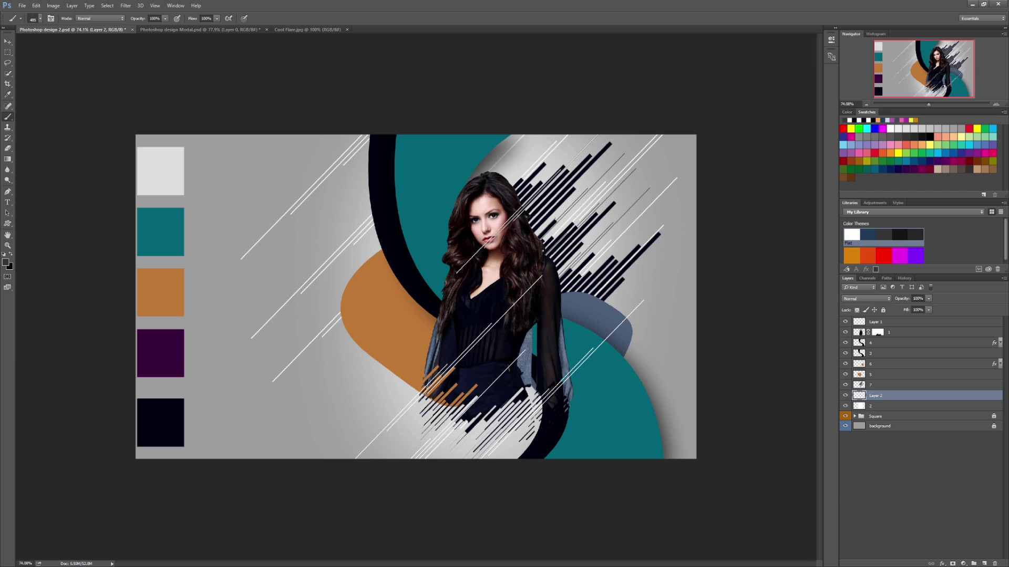
{"action": "left_click", "coordinate": [915, 256]}
{"action": "left_click_drag", "start_coordinate": [580, 256], "coordinate": [557, 256]}
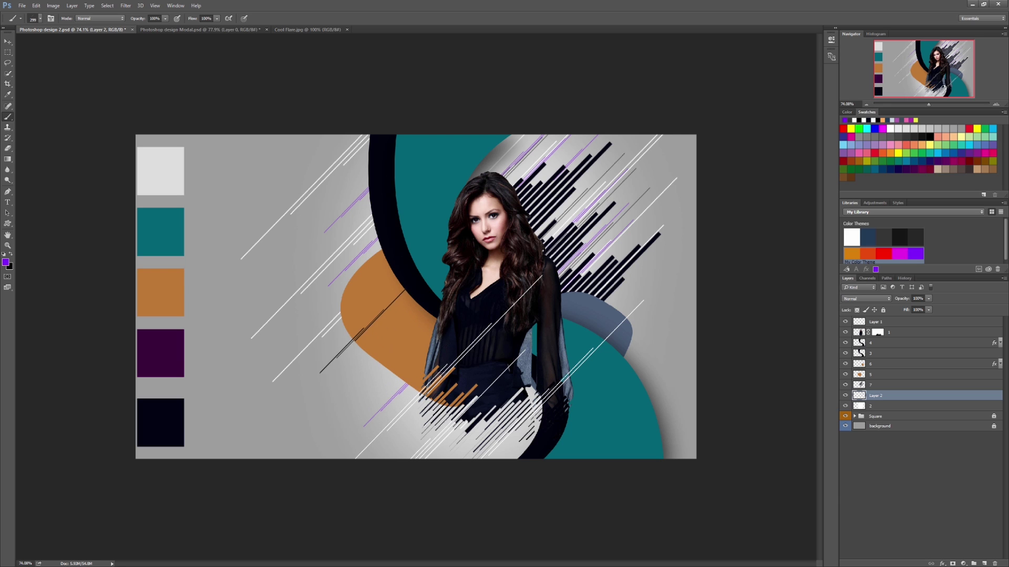
{"action": "left_click_drag", "start_coordinate": [491, 530], "coordinate": [670, 486]}
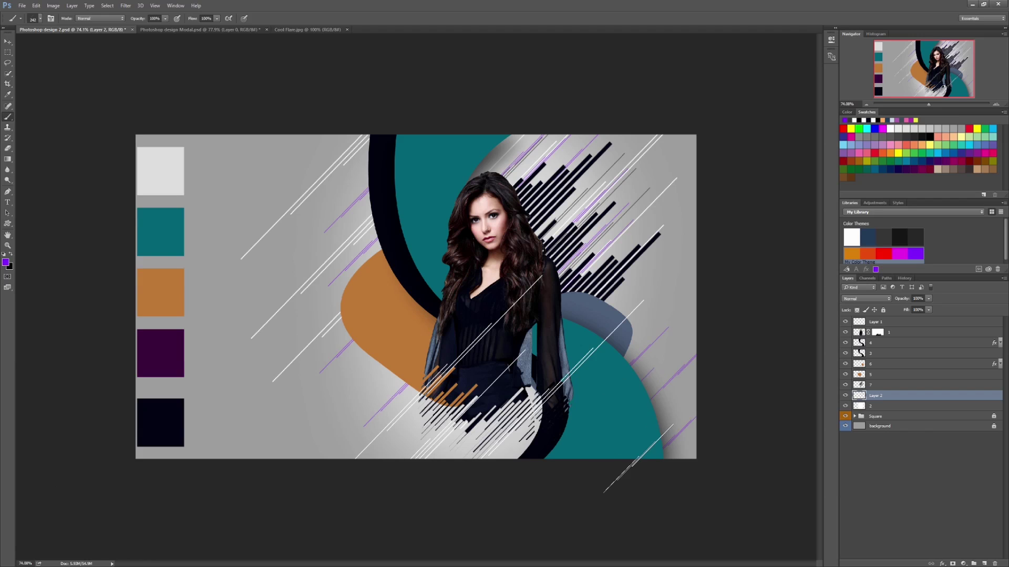
{"action": "left_click_drag", "start_coordinate": [492, 493], "coordinate": [420, 457]}
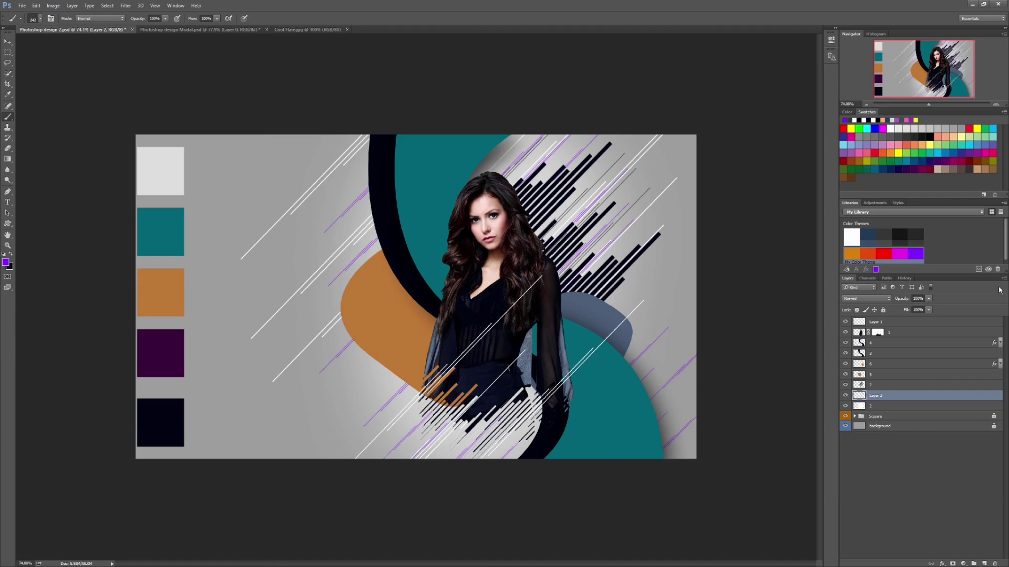
{"action": "left_click", "coordinate": [864, 408]}
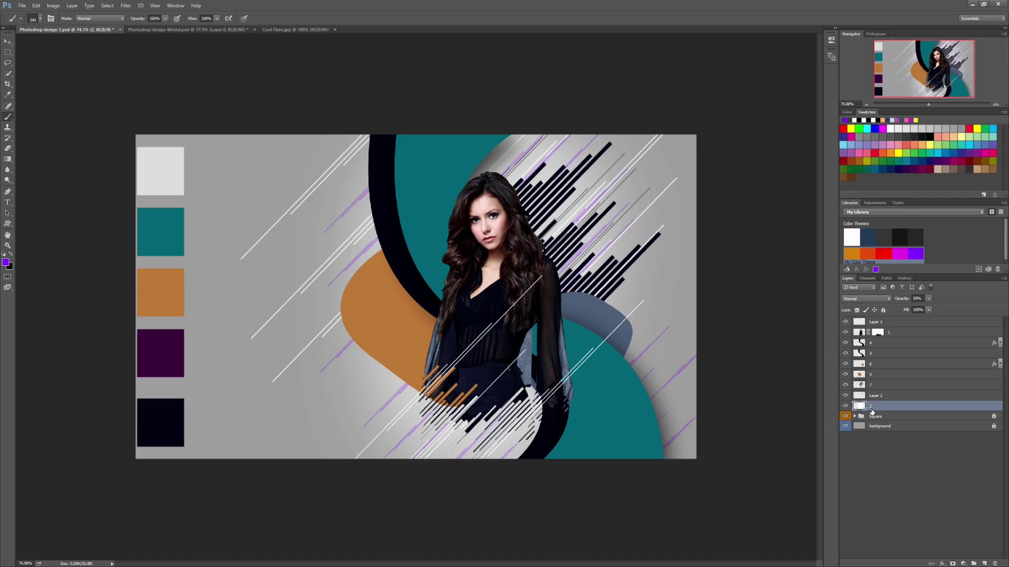
Add a new empty layer and set up the ring custom shape with a white fill
{"action": "left_click", "coordinate": [984, 564]}
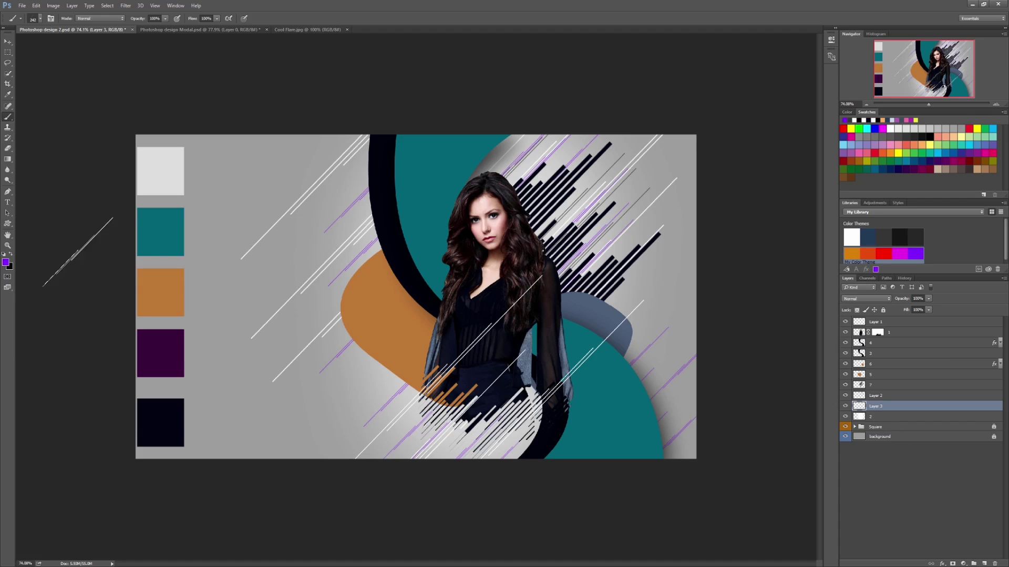
{"action": "left_click", "coordinate": [8, 225]}
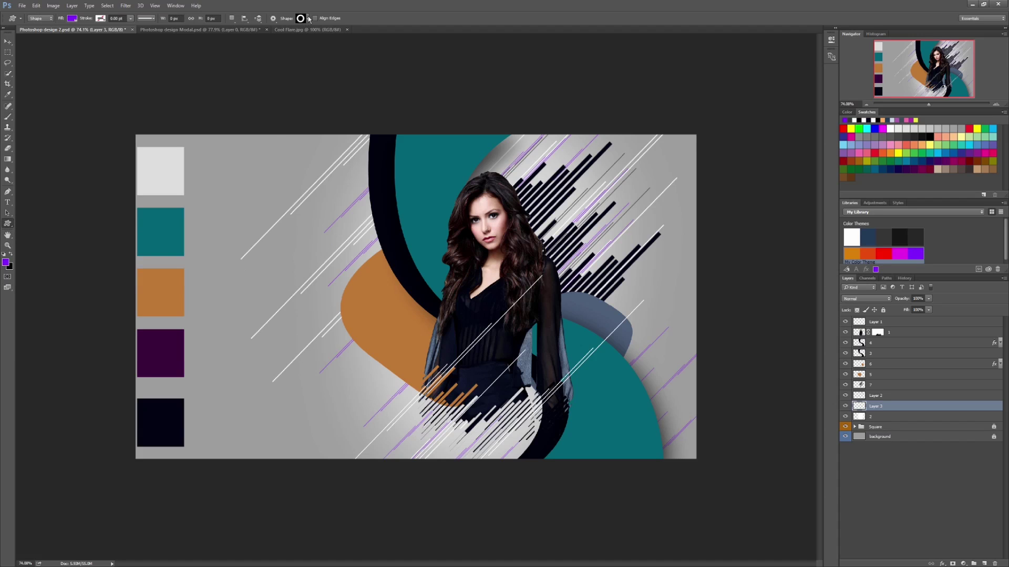
{"action": "left_click", "coordinate": [308, 18]}
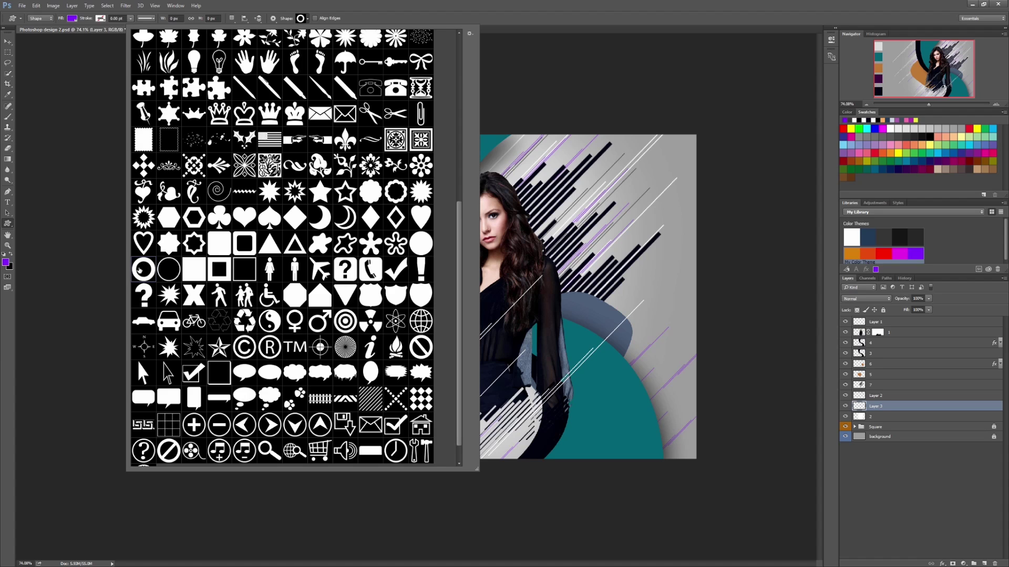
{"action": "double_click", "coordinate": [143, 271]}
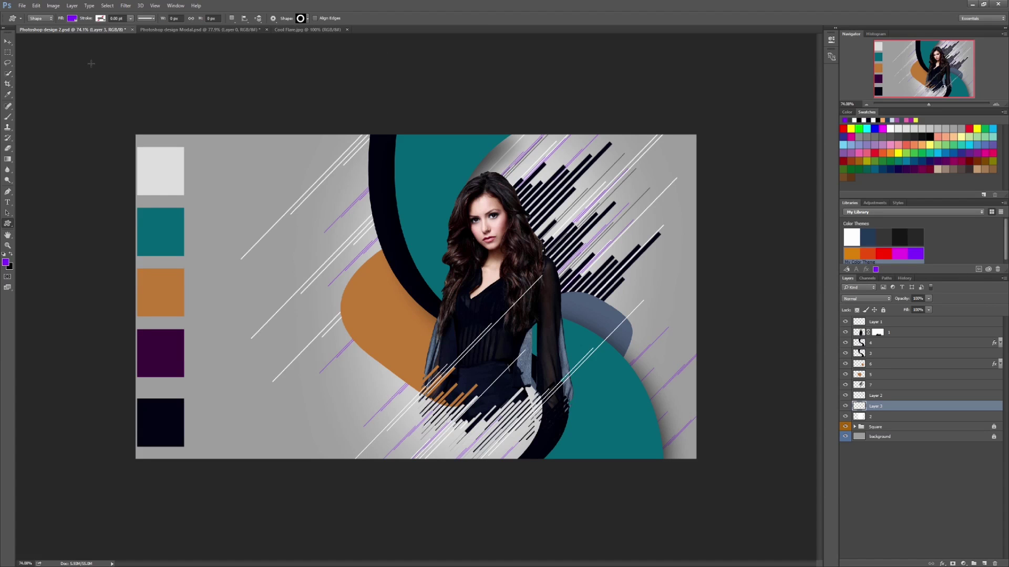
{"action": "left_click", "coordinate": [72, 19]}
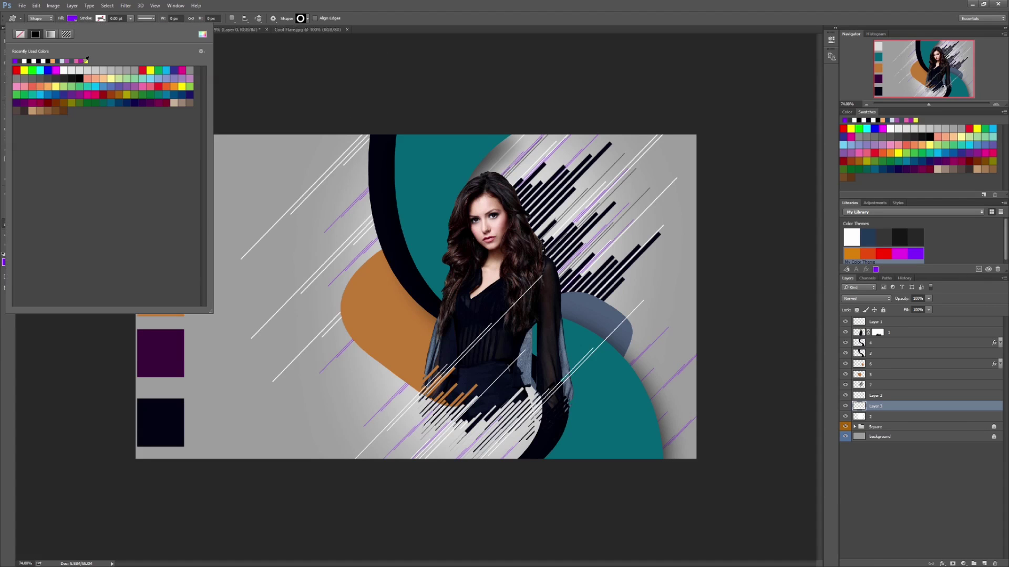
{"action": "left_click", "coordinate": [35, 60]}
Resize the fill swatch list and draw a white ring at the artwork's upper left
{"action": "left_click", "coordinate": [200, 52]}
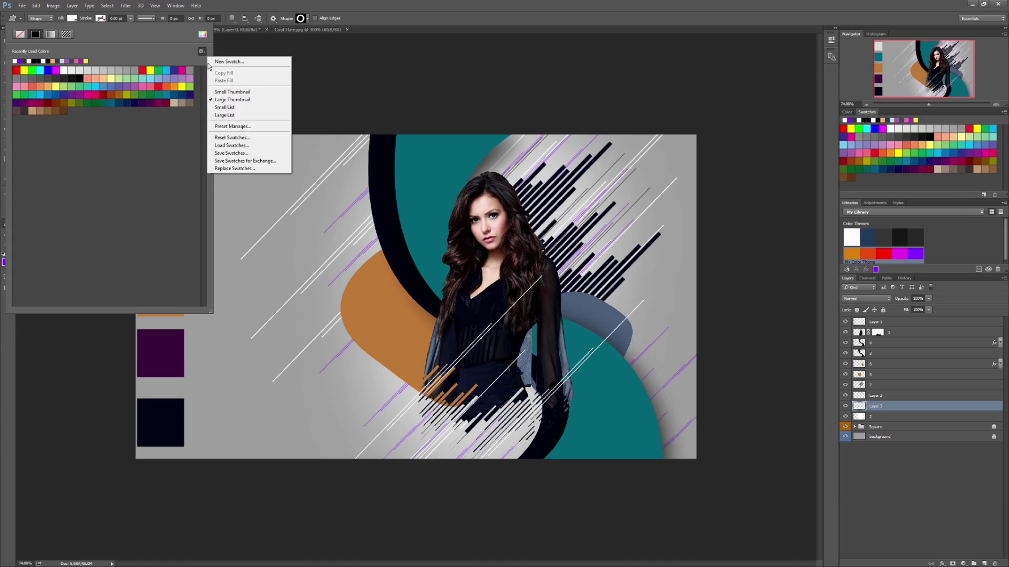
{"action": "left_click", "coordinate": [234, 101]}
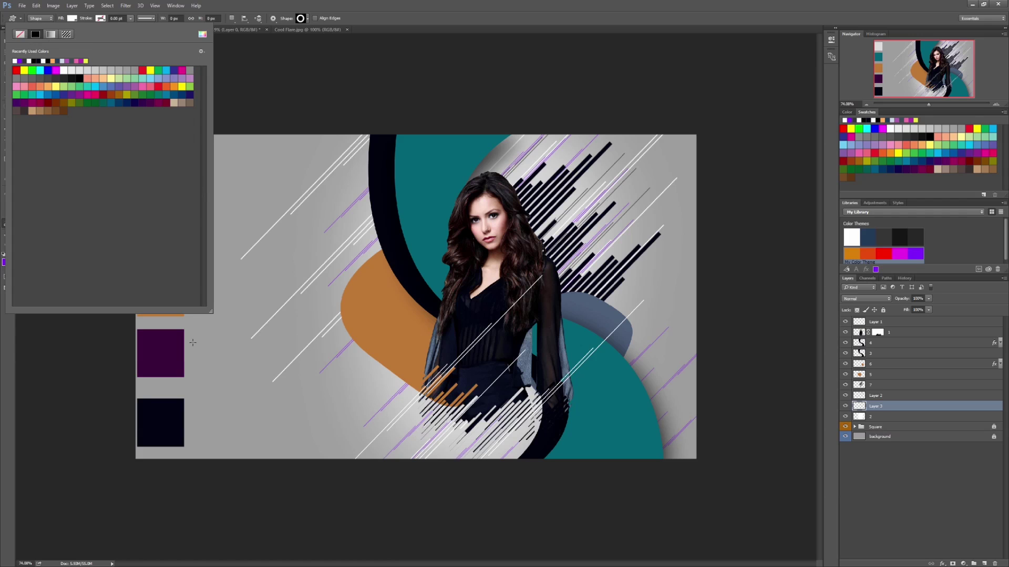
{"action": "mouse_move", "coordinate": [212, 311]}
{"action": "left_mouse_down"}
{"action": "mouse_move", "coordinate": [236, 178]}
{"action": "mouse_move", "coordinate": [205, 170]}
{"action": "left_mouse_up"}
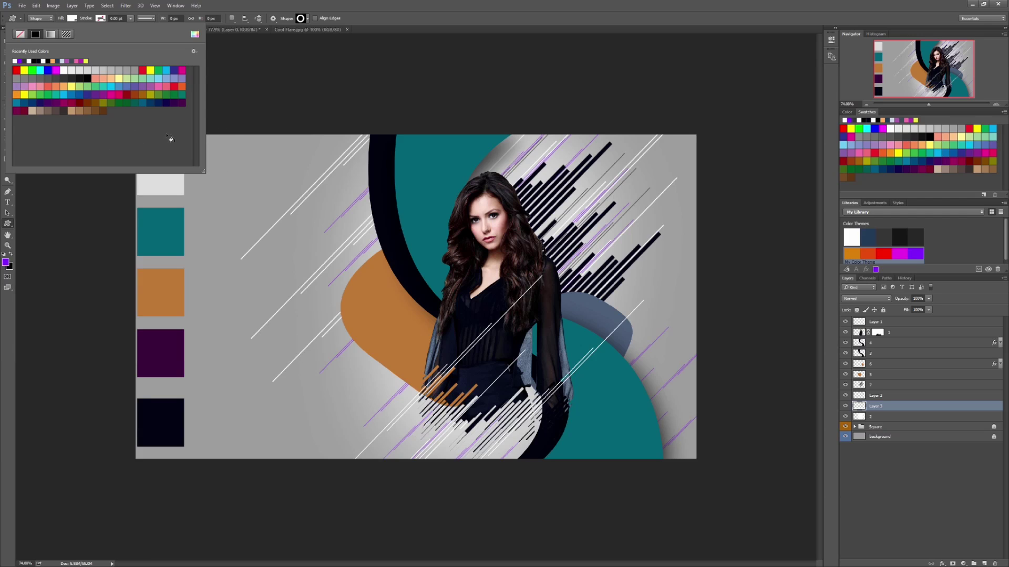
{"action": "left_click", "coordinate": [399, 30]}
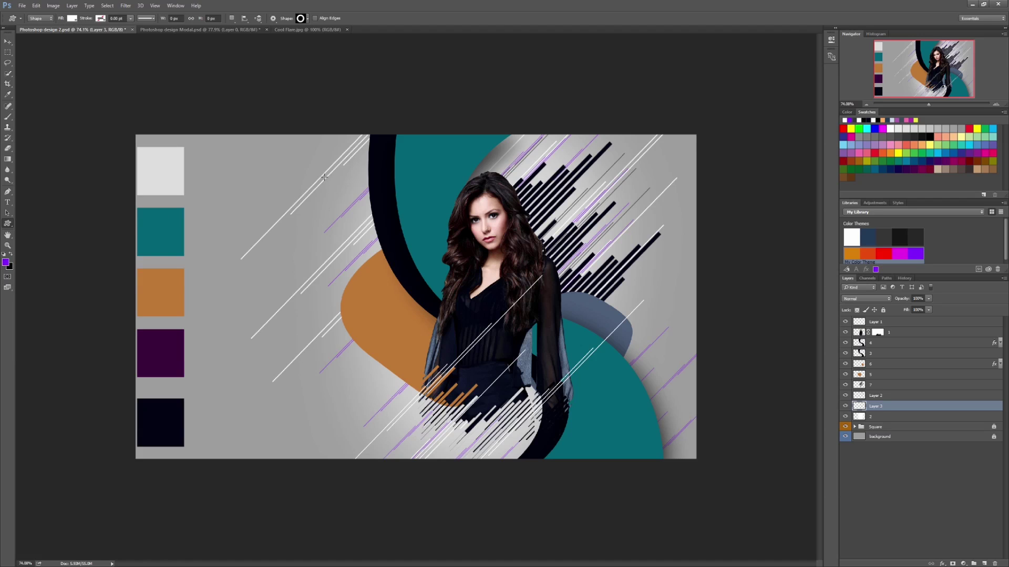
{"action": "left_click_drag", "start_coordinate": [322, 169], "coordinate": [402, 253]}
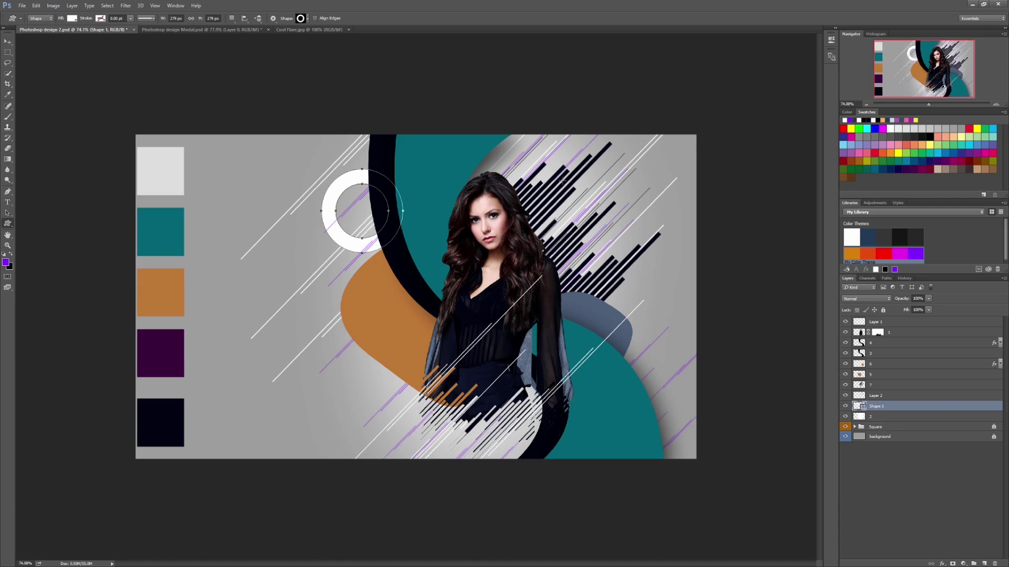
Draw four more white rings around the model, then add a new layer above Layer 1
{"action": "left_click_drag", "start_coordinate": [554, 160], "coordinate": [621, 286]}
{"action": "left_click_drag", "start_coordinate": [375, 334], "coordinate": [436, 396]}
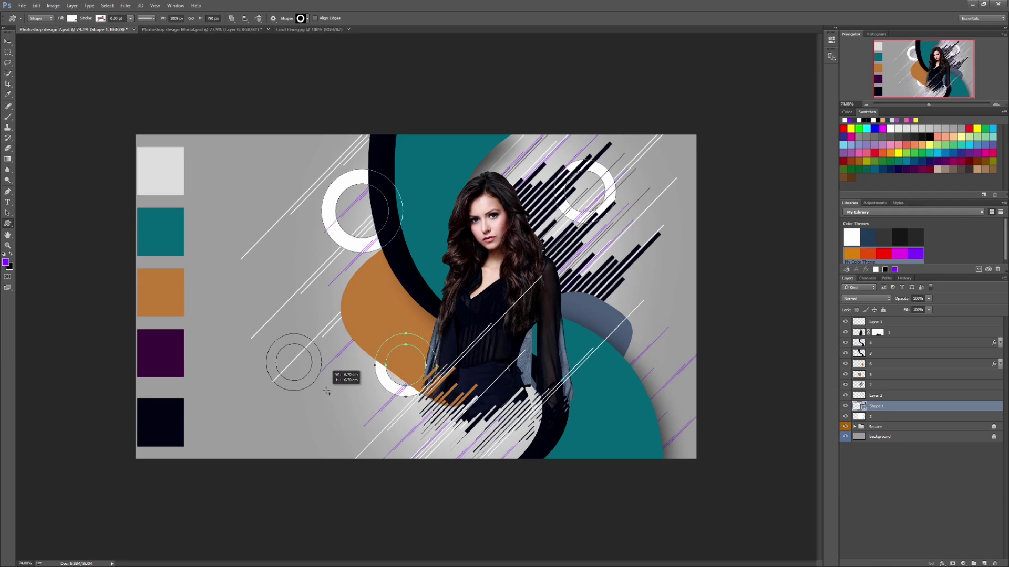
{"action": "left_click_drag", "start_coordinate": [267, 334], "coordinate": [322, 392]}
{"action": "left_click_drag", "start_coordinate": [633, 326], "coordinate": [686, 378]}
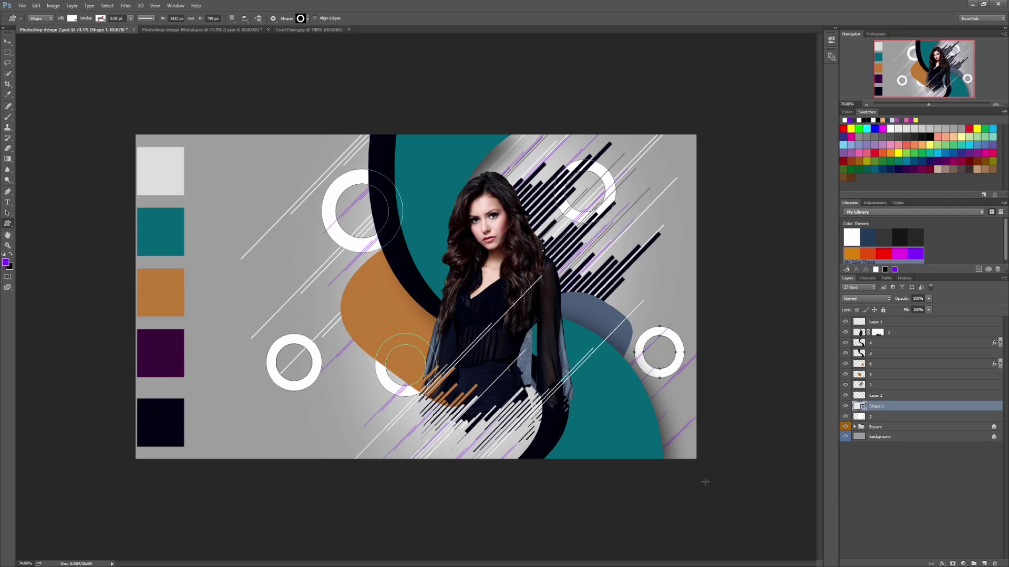
{"action": "left_click", "coordinate": [865, 322]}
{"action": "left_click", "coordinate": [984, 563]}
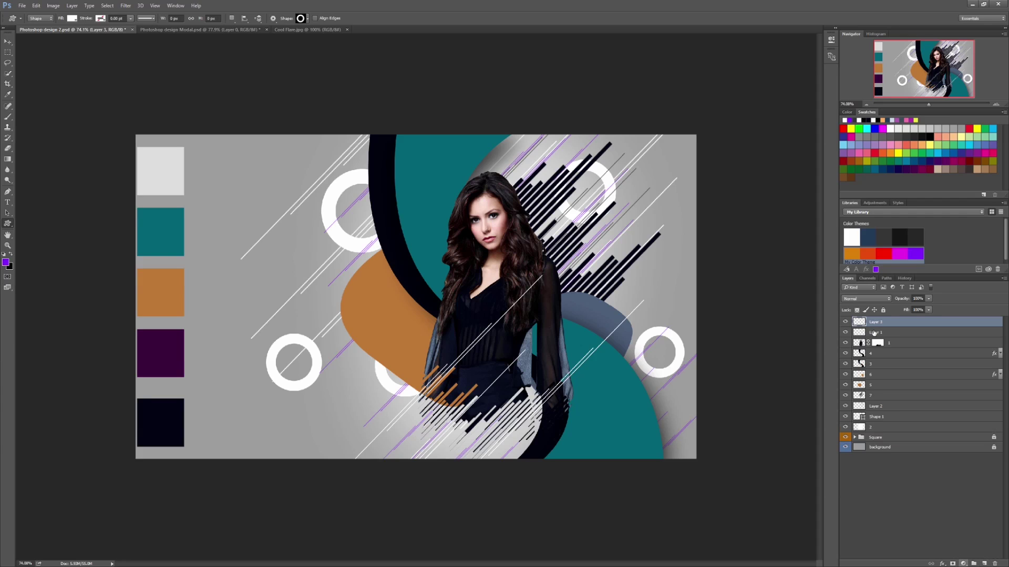
Set the shape fill to dark grey and draw small rings on the orange shape
{"action": "left_click", "coordinate": [72, 18]}
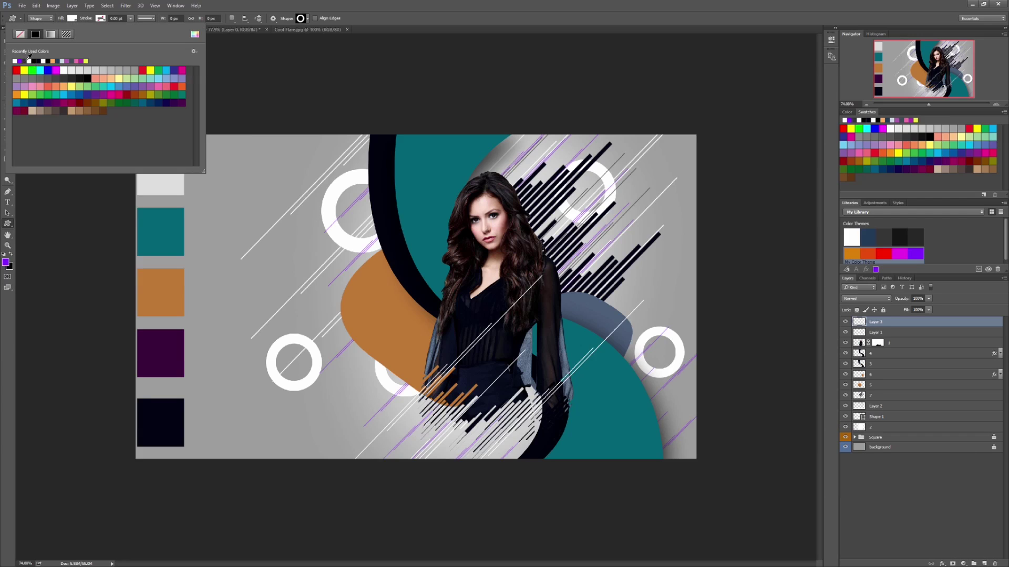
{"action": "left_click", "coordinate": [71, 74]}
{"action": "left_click", "coordinate": [369, 42]}
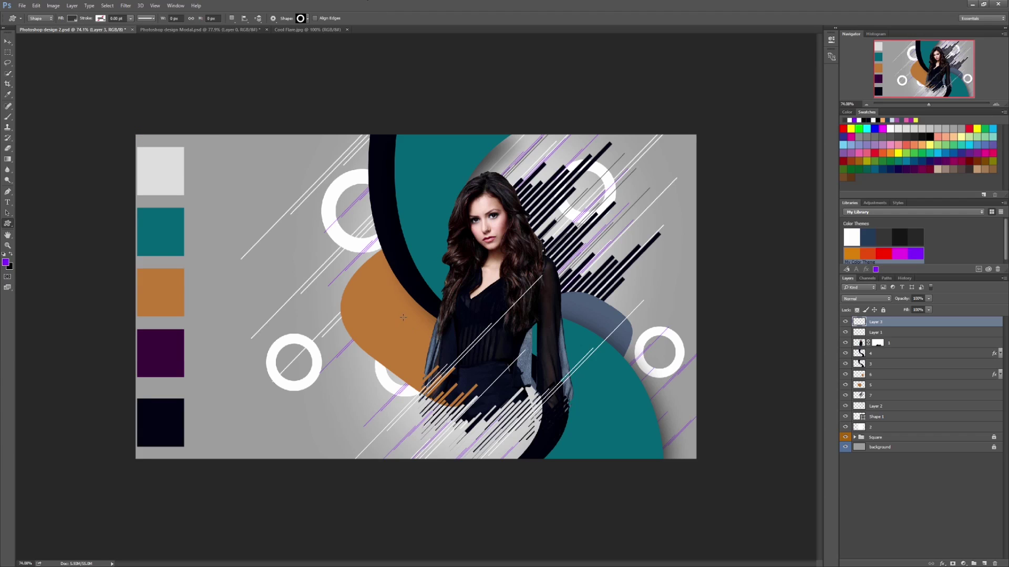
{"action": "left_click_drag", "start_coordinate": [407, 308], "coordinate": [428, 340]}
{"action": "left_click_drag", "start_coordinate": [428, 340], "coordinate": [439, 342]}
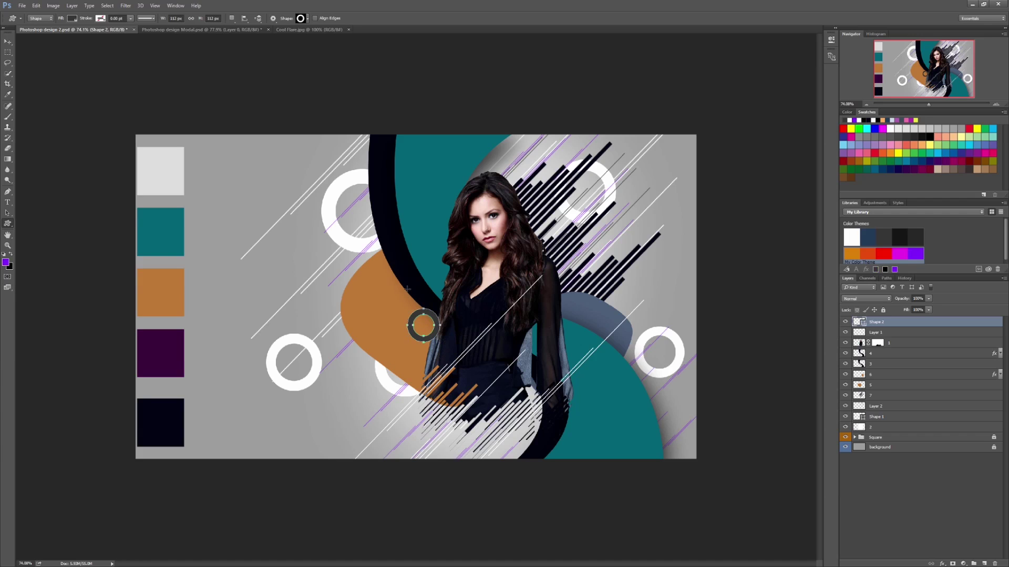
{"action": "left_click_drag", "start_coordinate": [406, 257], "coordinate": [428, 279]}
{"action": "mouse_move", "coordinate": [409, 214]}
{"action": "left_mouse_down"}
{"action": "mouse_move", "coordinate": [411, 245]}
{"action": "mouse_move", "coordinate": [445, 301]}
{"action": "left_mouse_up"}
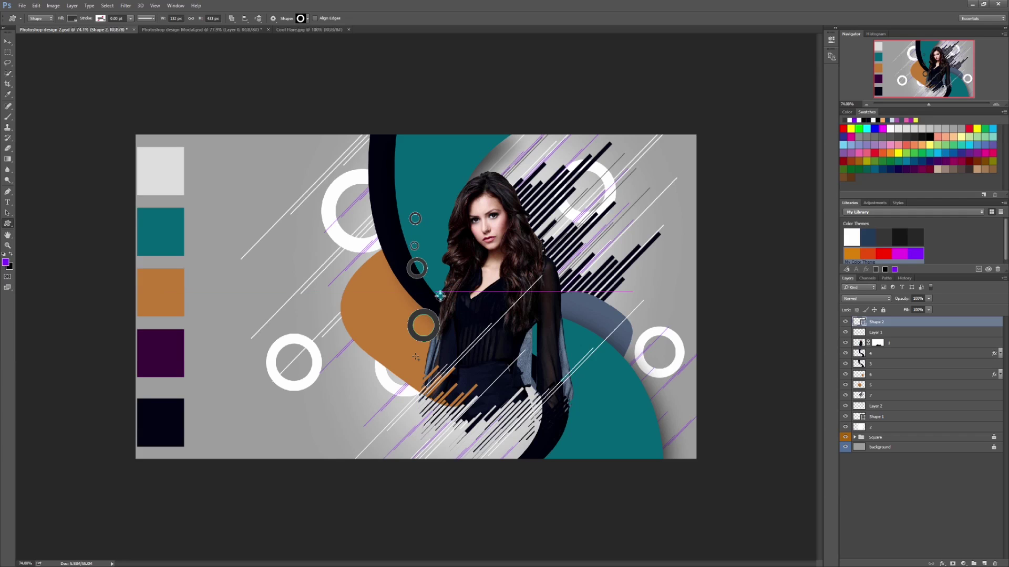
{"action": "left_click_drag", "start_coordinate": [389, 345], "coordinate": [403, 361]}
Scatter more small rings around the model, recolour them dark blue, and add a new layer
{"action": "left_click_drag", "start_coordinate": [301, 291], "coordinate": [326, 317]}
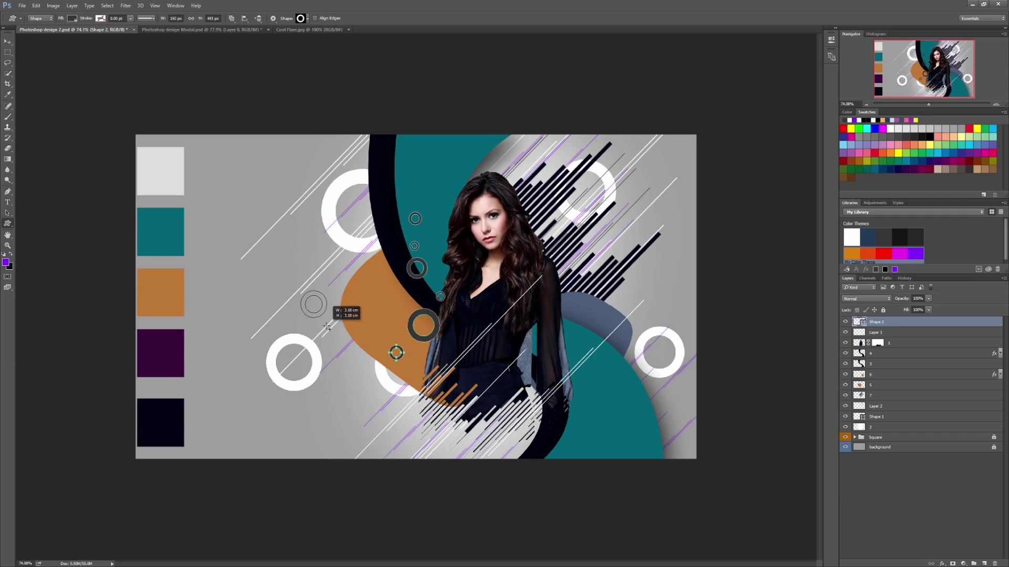
{"action": "mouse_move", "coordinate": [313, 218]}
{"action": "left_mouse_down"}
{"action": "mouse_move", "coordinate": [320, 247]}
{"action": "mouse_move", "coordinate": [353, 275]}
{"action": "left_mouse_up"}
{"action": "left_click_drag", "start_coordinate": [591, 315], "coordinate": [599, 325]}
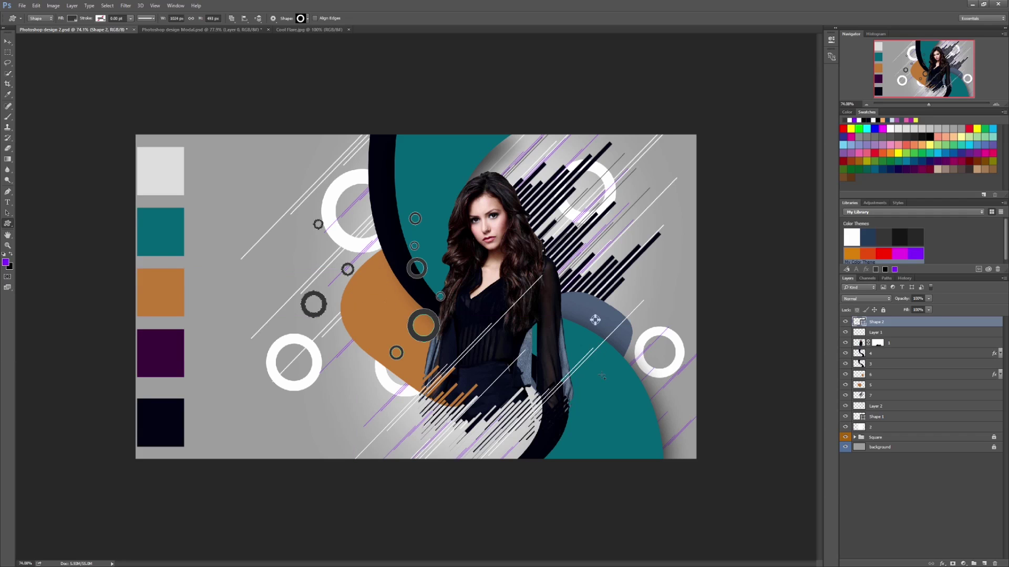
{"action": "left_click_drag", "start_coordinate": [599, 378], "coordinate": [630, 408]}
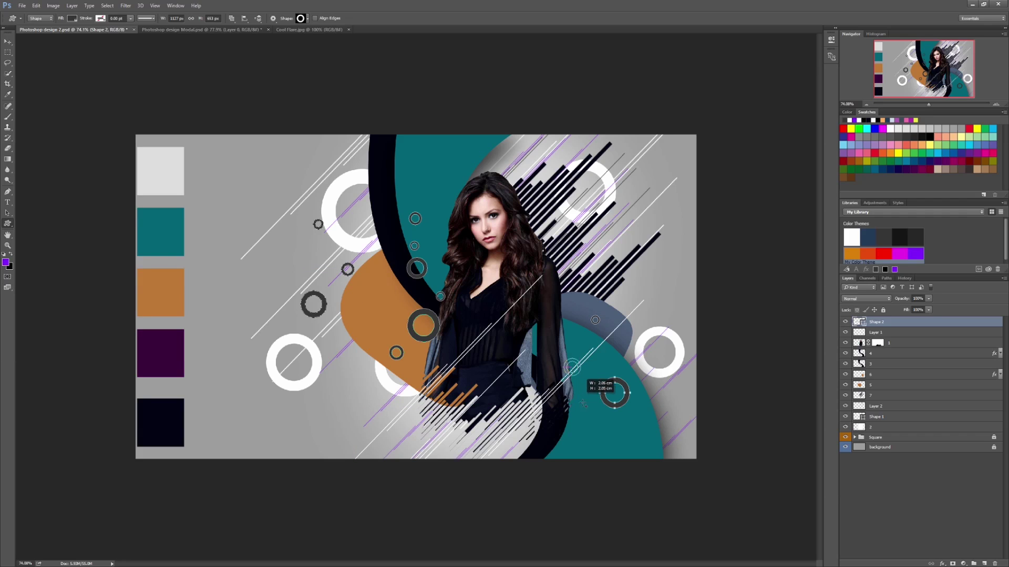
{"action": "left_click_drag", "start_coordinate": [560, 302], "coordinate": [569, 311]}
{"action": "left_click_drag", "start_coordinate": [563, 360], "coordinate": [574, 369]}
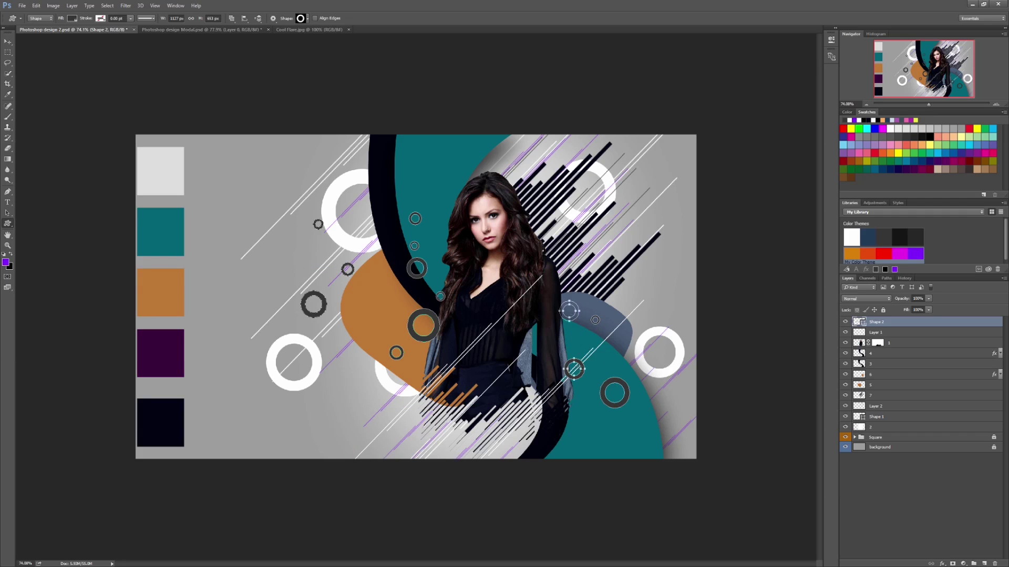
{"action": "left_click_drag", "start_coordinate": [560, 302], "coordinate": [569, 311]}
{"action": "left_click_drag", "start_coordinate": [379, 297], "coordinate": [388, 306]}
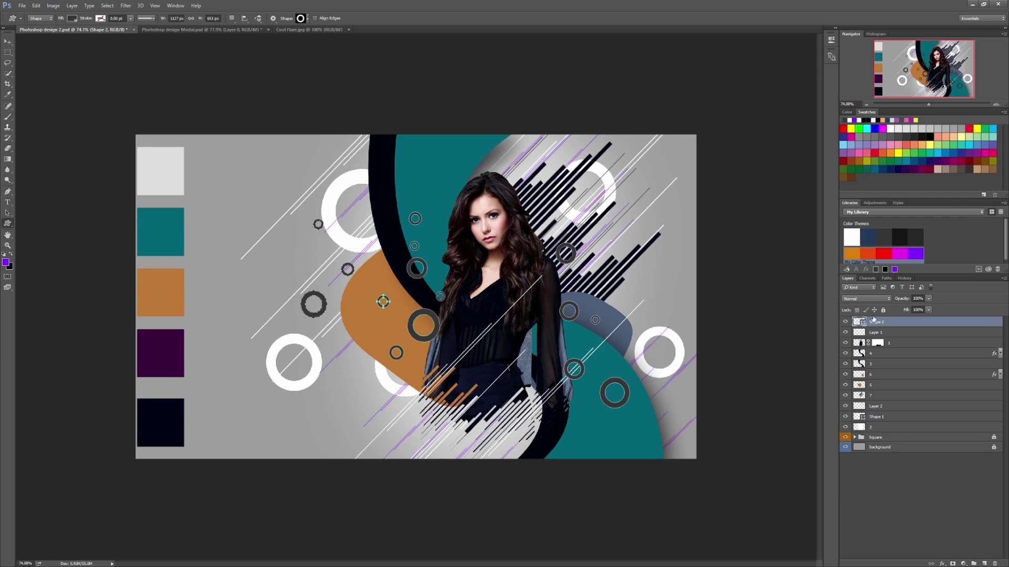
{"action": "left_click", "coordinate": [870, 239]}
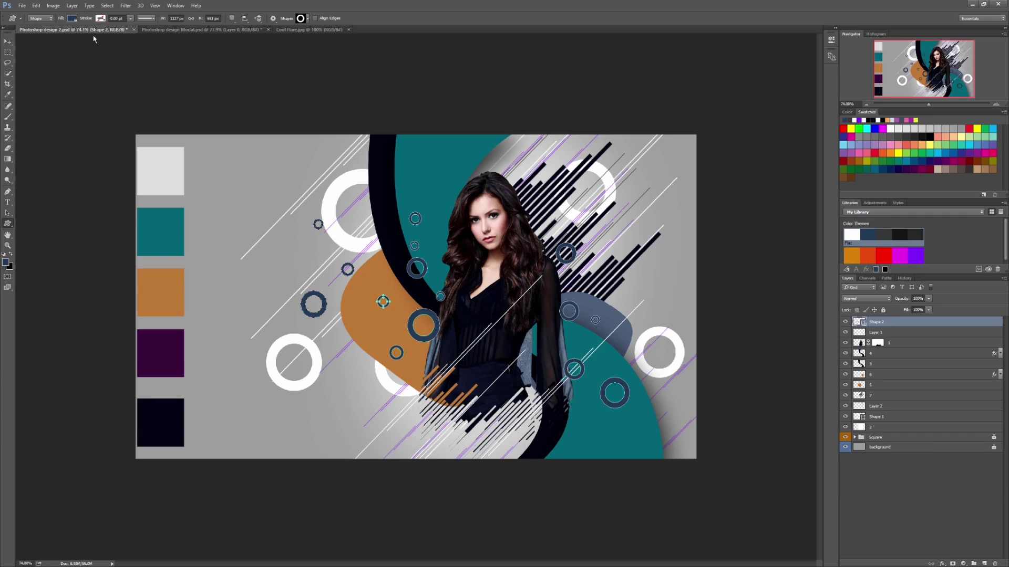
{"action": "left_click", "coordinate": [983, 564]}
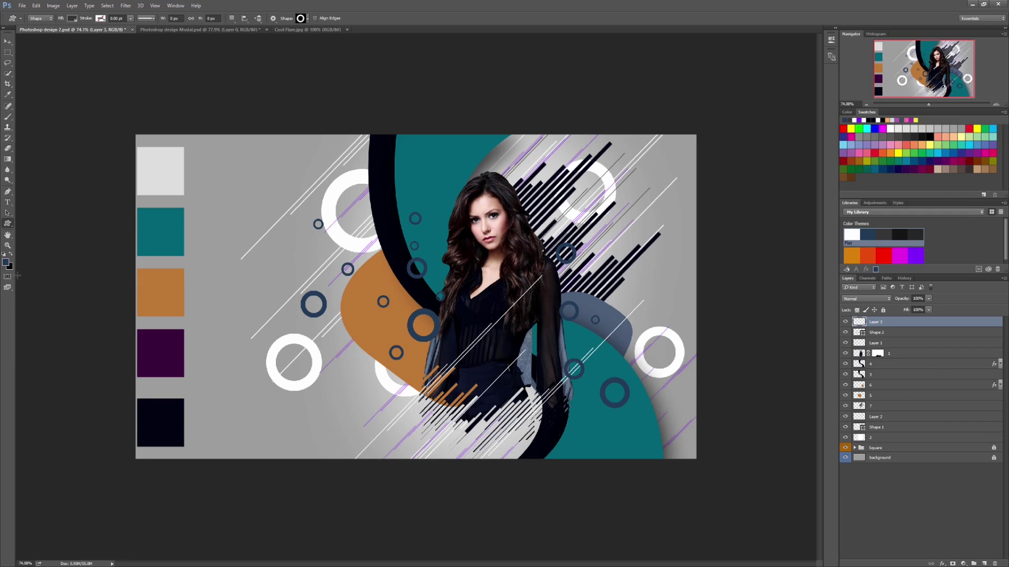
Set the foreground to light blue #77a8e2 and draw light-blue rings beside and right of the model
{"action": "left_click", "coordinate": [6, 262]}
{"action": "left_click_drag", "start_coordinate": [326, 312], "coordinate": [321, 286]}
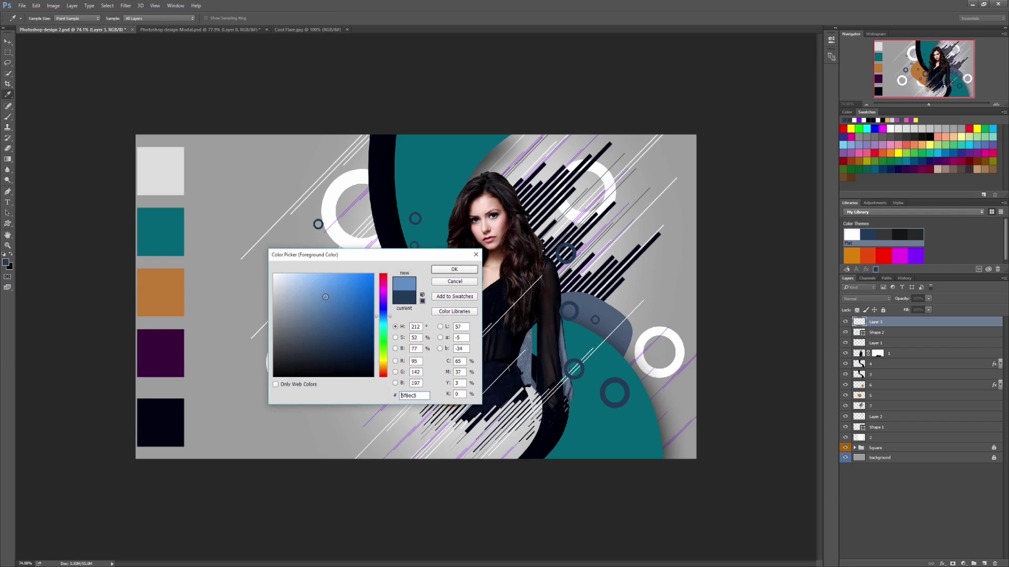
{"action": "left_click", "coordinate": [454, 270]}
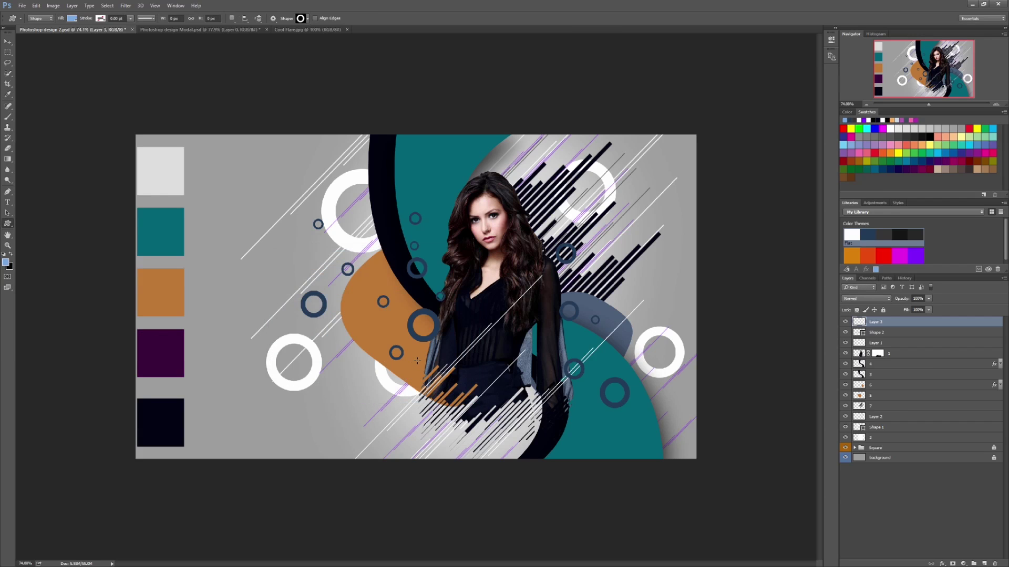
{"action": "left_click_drag", "start_coordinate": [422, 359], "coordinate": [444, 379]}
{"action": "mouse_move", "coordinate": [434, 280]}
{"action": "left_mouse_down"}
{"action": "mouse_move", "coordinate": [443, 289]}
{"action": "mouse_move", "coordinate": [428, 303]}
{"action": "left_mouse_up"}
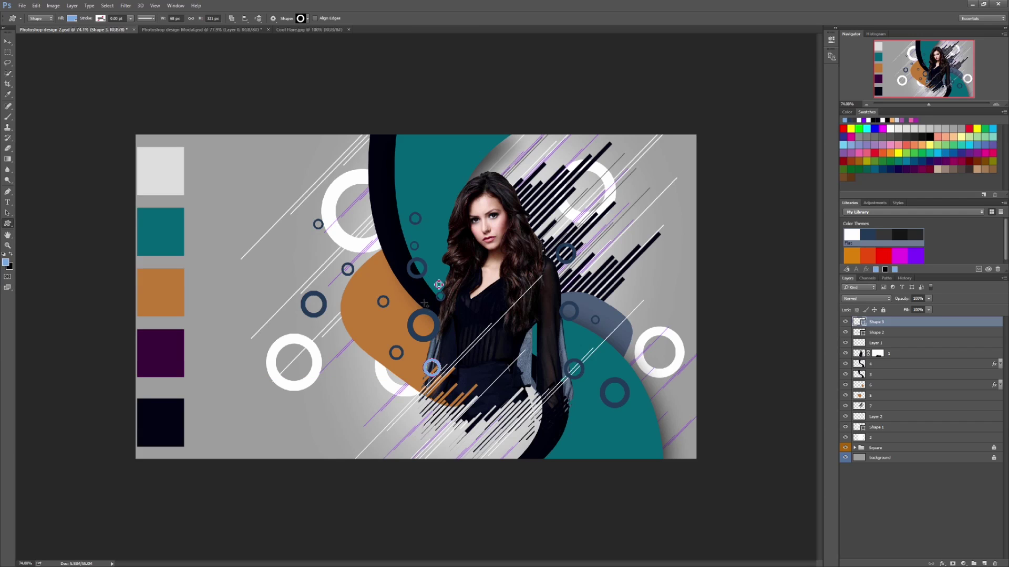
{"action": "left_click_drag", "start_coordinate": [394, 225], "coordinate": [404, 236]}
{"action": "left_click_drag", "start_coordinate": [580, 289], "coordinate": [599, 307]}
{"action": "left_click_drag", "start_coordinate": [562, 335], "coordinate": [572, 344]}
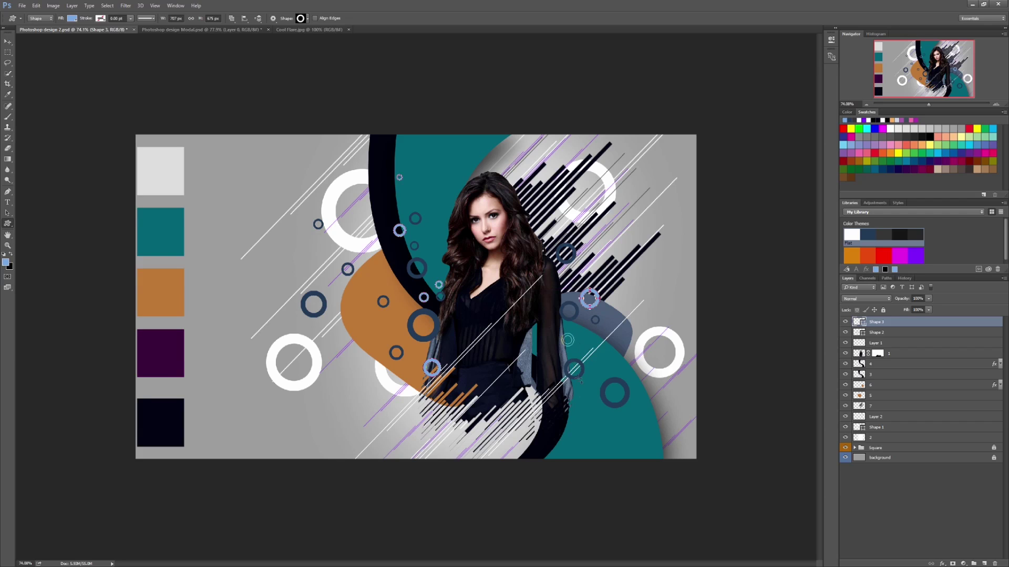
{"action": "left_click_drag", "start_coordinate": [609, 416], "coordinate": [578, 448]}
{"action": "left_click_drag", "start_coordinate": [567, 406], "coordinate": [572, 411]}
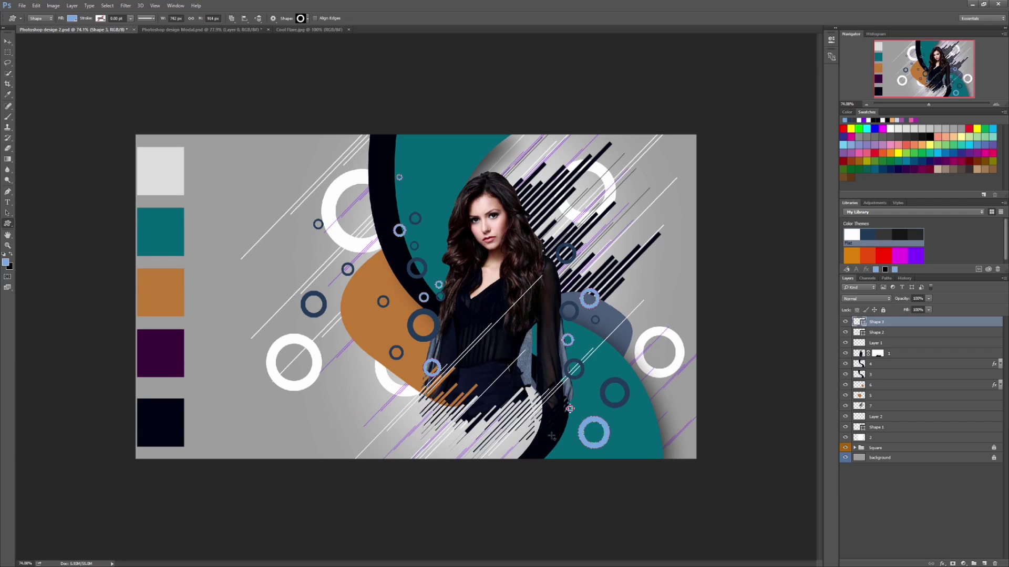
Add more light-blue rings on the right, lower left and a large one at upper left
{"action": "left_click_drag", "start_coordinate": [550, 338], "coordinate": [558, 347]}
{"action": "left_click_drag", "start_coordinate": [557, 270], "coordinate": [579, 292]}
{"action": "left_click_drag", "start_coordinate": [623, 268], "coordinate": [659, 303]}
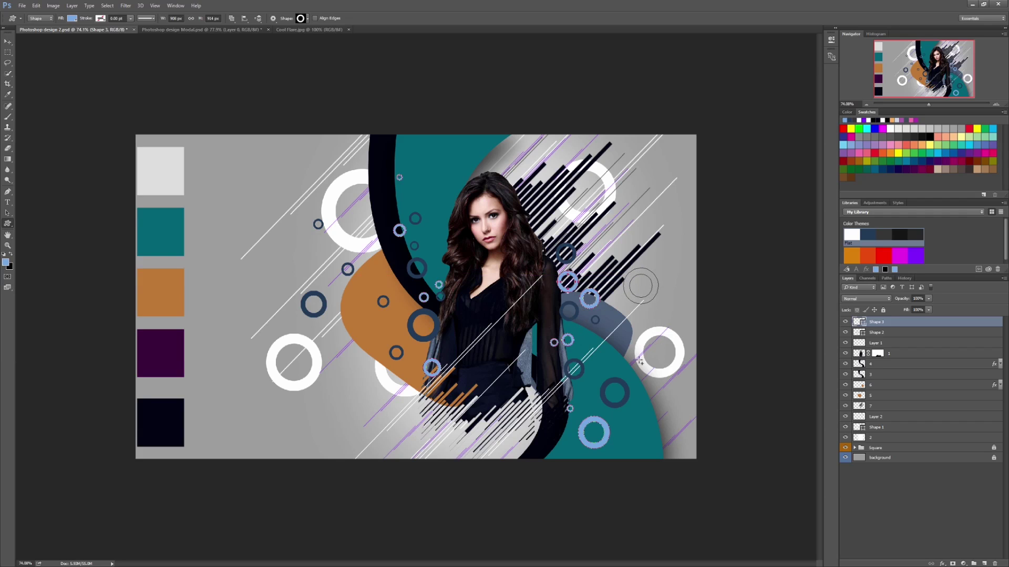
{"action": "left_click_drag", "start_coordinate": [332, 395], "coordinate": [351, 414]}
{"action": "left_click_drag", "start_coordinate": [269, 284], "coordinate": [283, 298]}
{"action": "left_click_drag", "start_coordinate": [286, 222], "coordinate": [331, 290]}
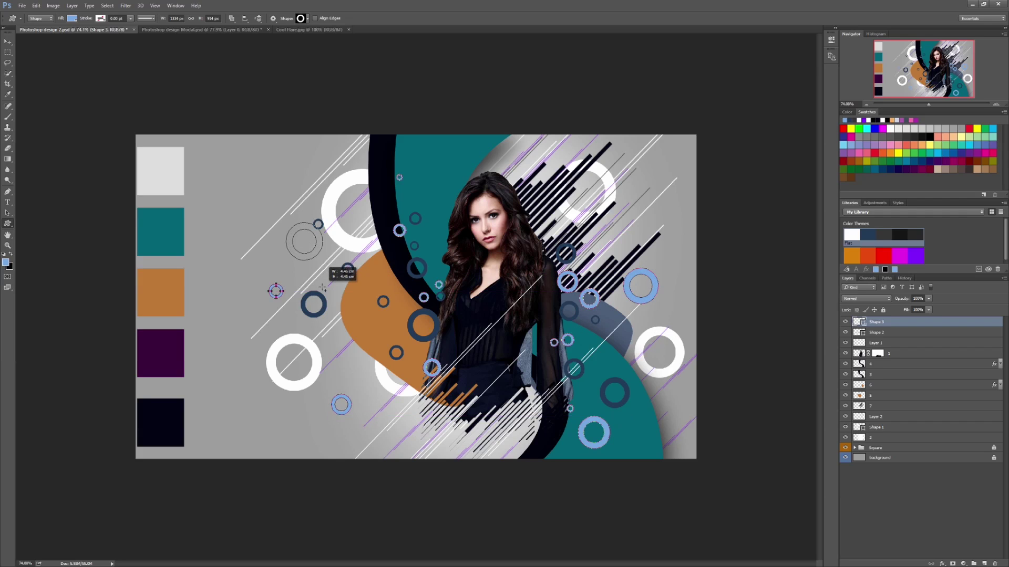
{"action": "left_click_drag", "start_coordinate": [331, 291], "coordinate": [343, 279]}
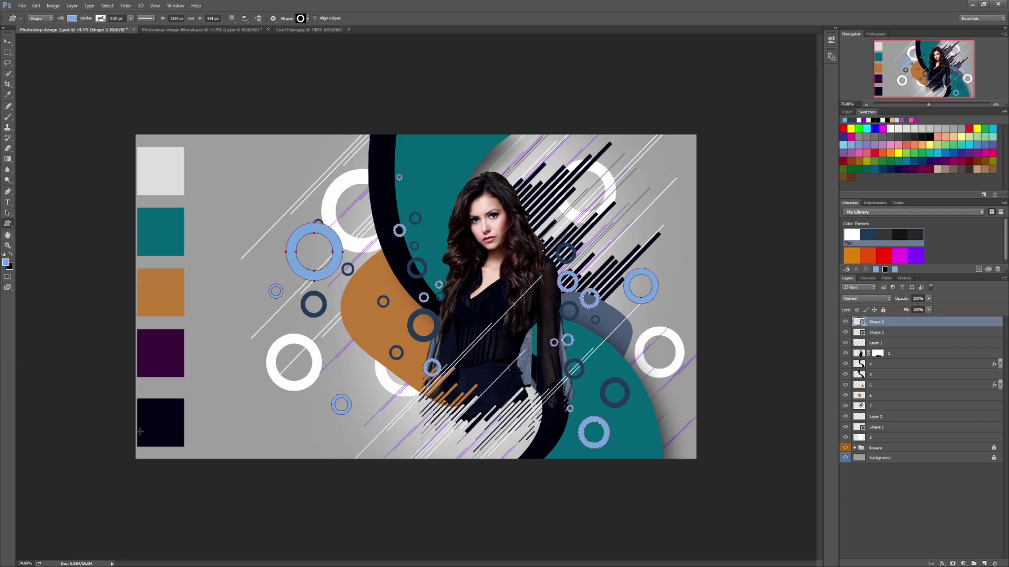
{"action": "left_click_drag", "start_coordinate": [364, 320], "coordinate": [394, 356]}
Undo a stray ring, redraw two light-blue rings on the orange shape, and fit the poster to the window
{"action": "key", "text": "ctrl+z"}
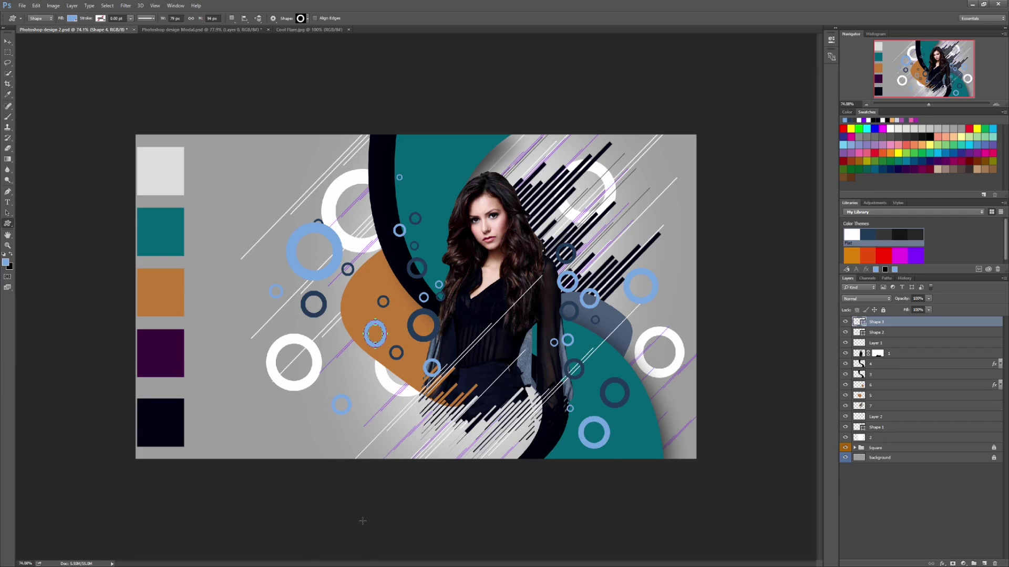
{"action": "left_click_drag", "start_coordinate": [360, 314], "coordinate": [384, 338]}
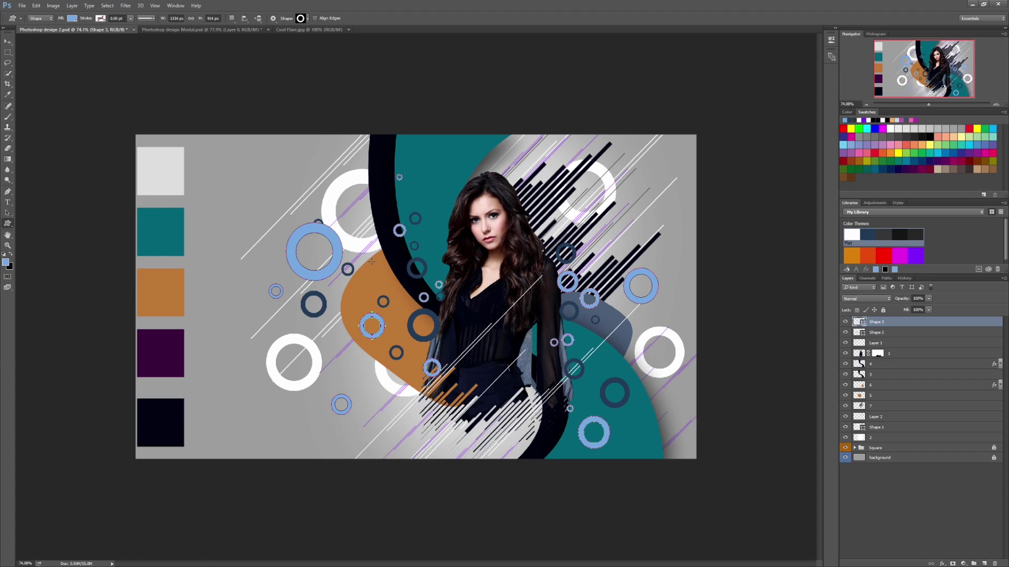
{"action": "left_click_drag", "start_coordinate": [372, 261], "coordinate": [392, 282]}
{"action": "key", "text": "ctrl+0"}
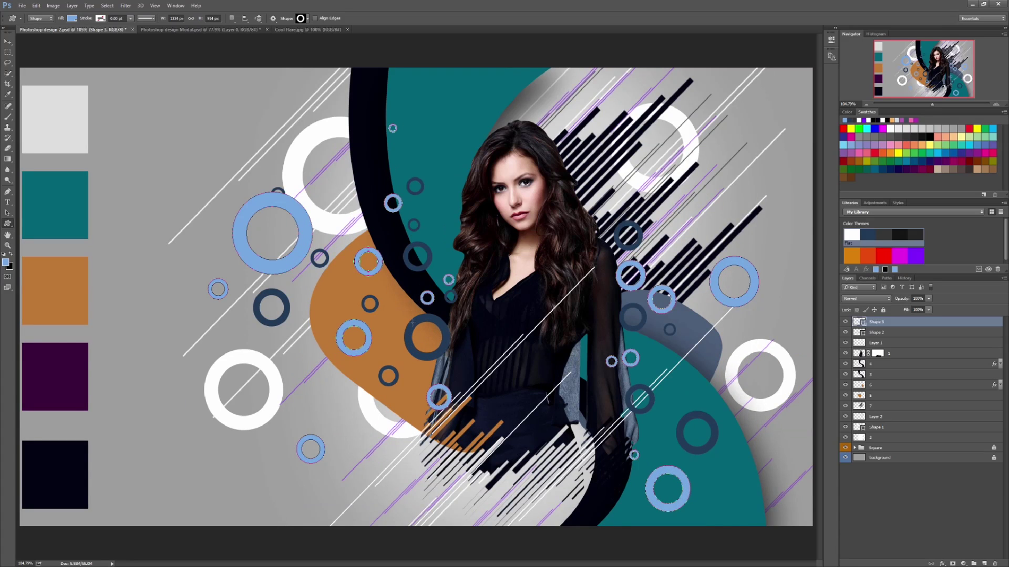
{"action": "left_click", "coordinate": [900, 495]}
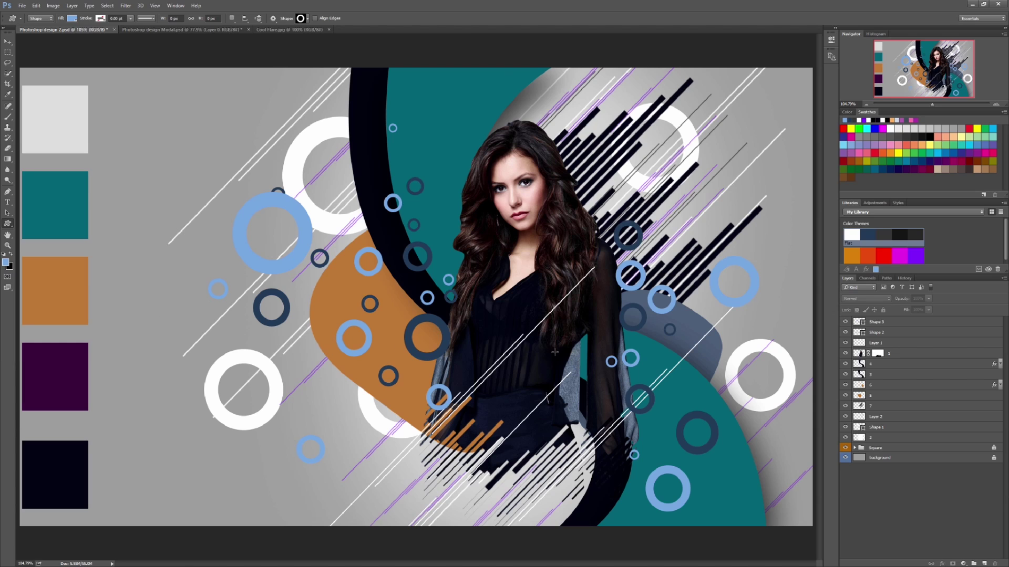
{"action": "left_click", "coordinate": [290, 30]}
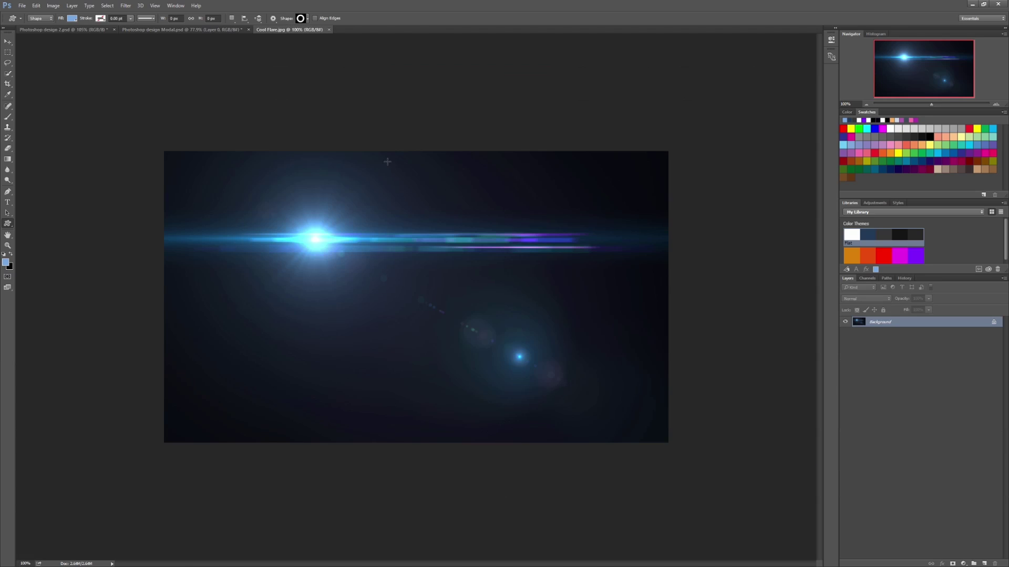
Drag the Cool Flare image into the poster document
{"action": "left_click", "coordinate": [8, 42]}
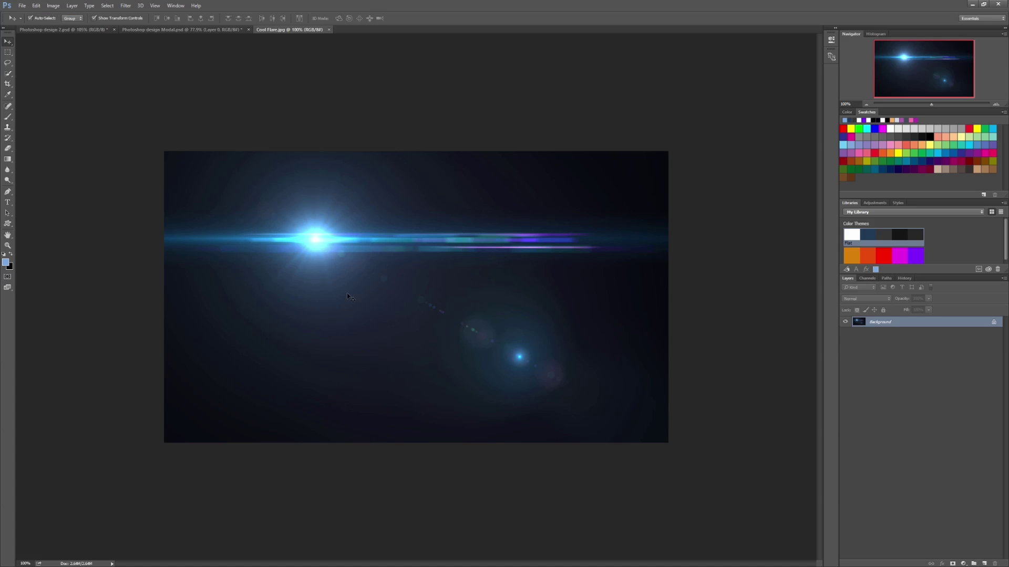
{"action": "left_click_drag", "start_coordinate": [318, 241], "coordinate": [315, 242]}
{"action": "left_click", "coordinate": [79, 30]}
{"action": "left_click_drag", "start_coordinate": [76, 39], "coordinate": [380, 291]}
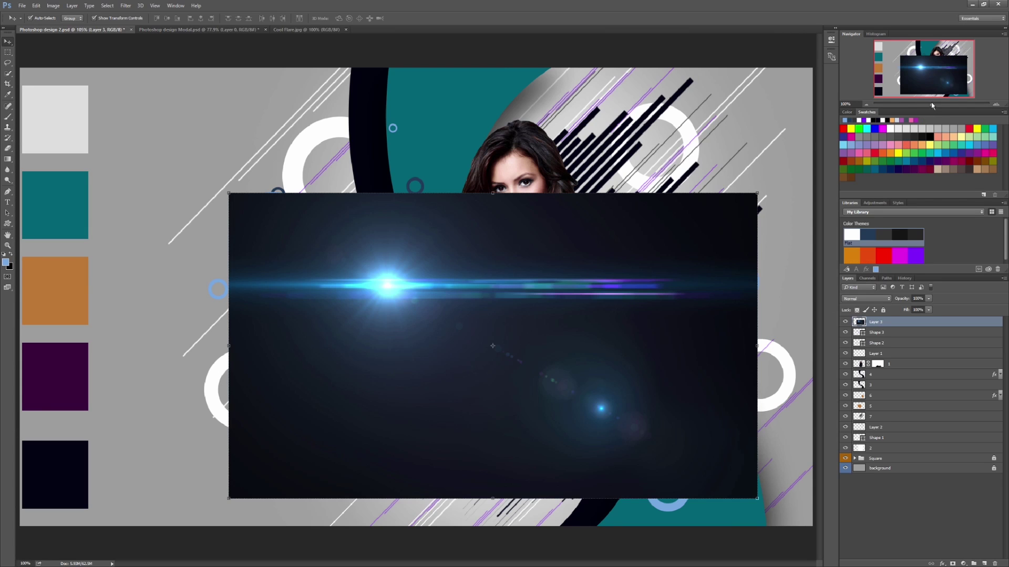
{"action": "left_click_drag", "start_coordinate": [929, 103], "coordinate": [920, 104]}
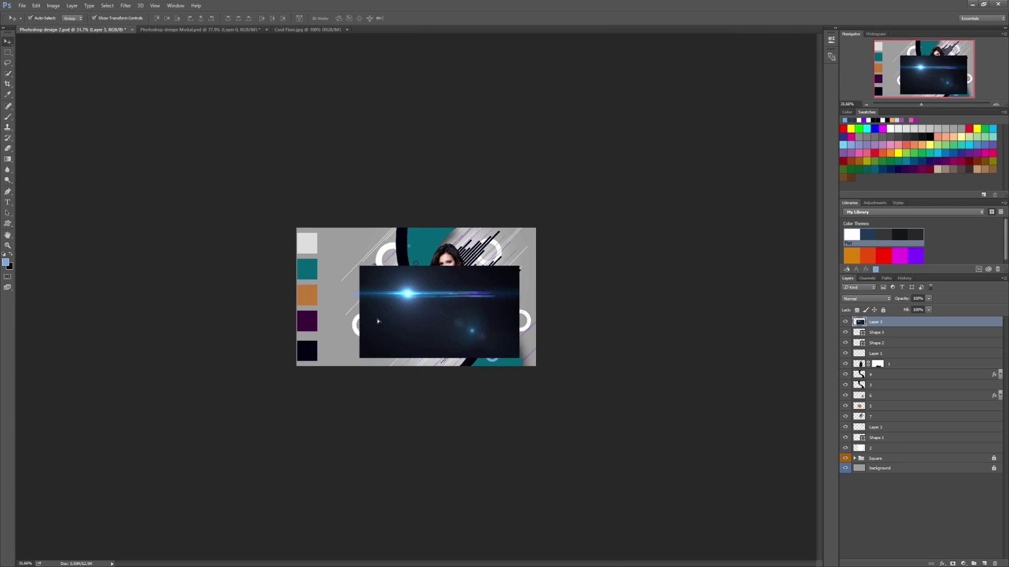
Enlarge and position the lens flare to cover the whole poster, then commit the transform
{"action": "left_click_drag", "start_coordinate": [378, 322], "coordinate": [323, 329]}
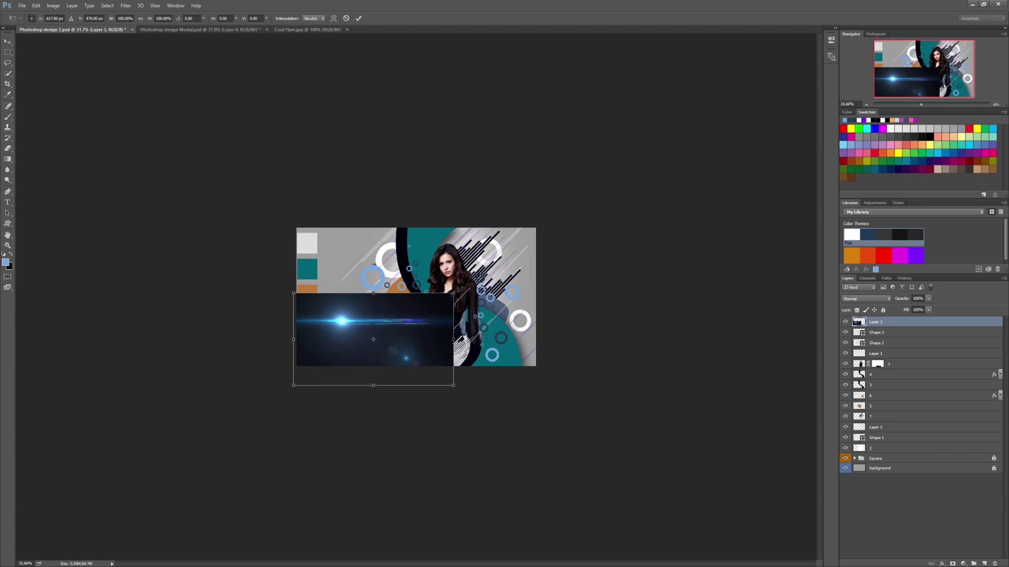
{"action": "left_click_drag", "start_coordinate": [452, 293], "coordinate": [690, 191]}
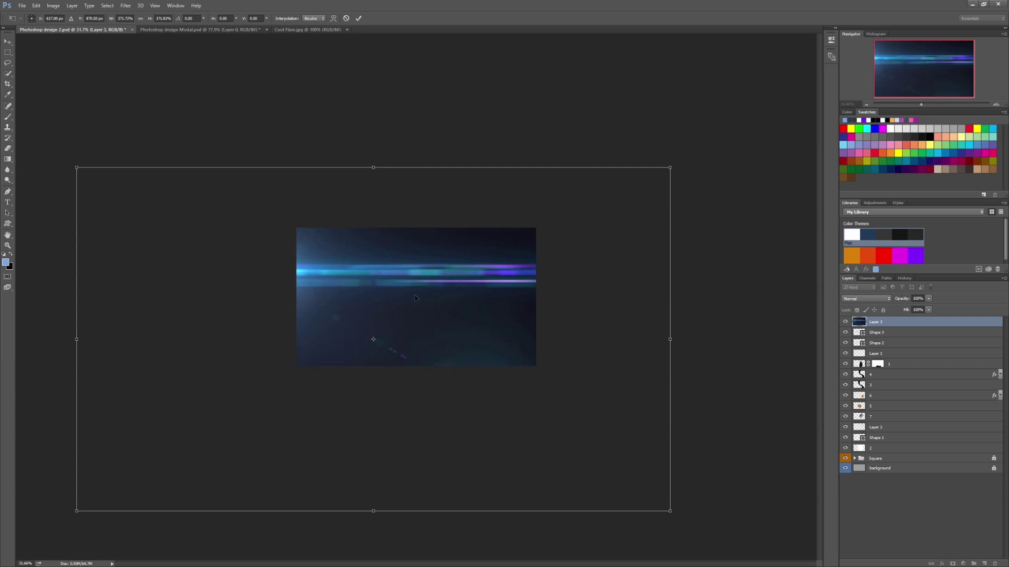
{"action": "left_click_drag", "start_coordinate": [395, 284], "coordinate": [488, 311]}
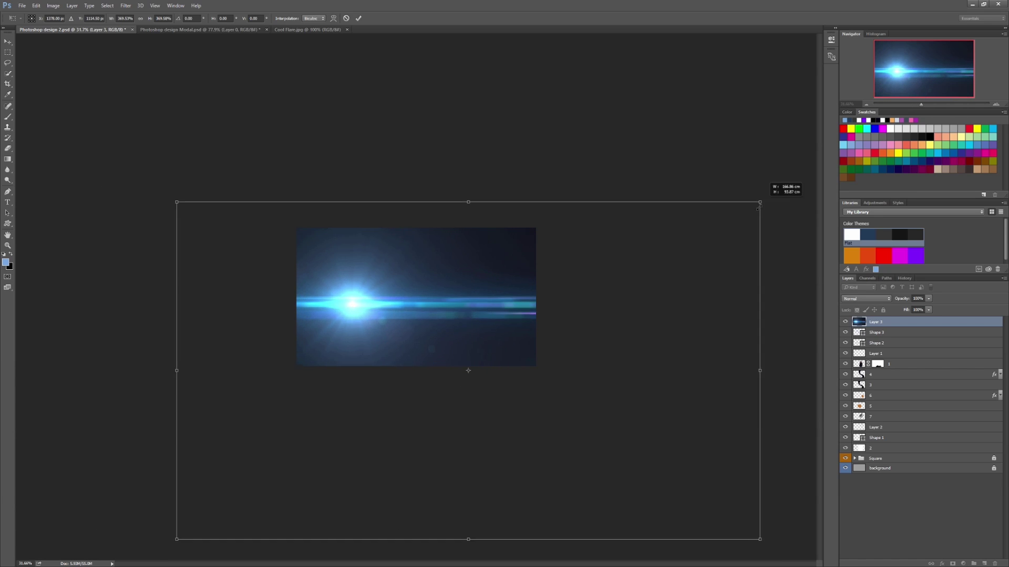
{"action": "left_click_drag", "start_coordinate": [760, 205], "coordinate": [668, 255]}
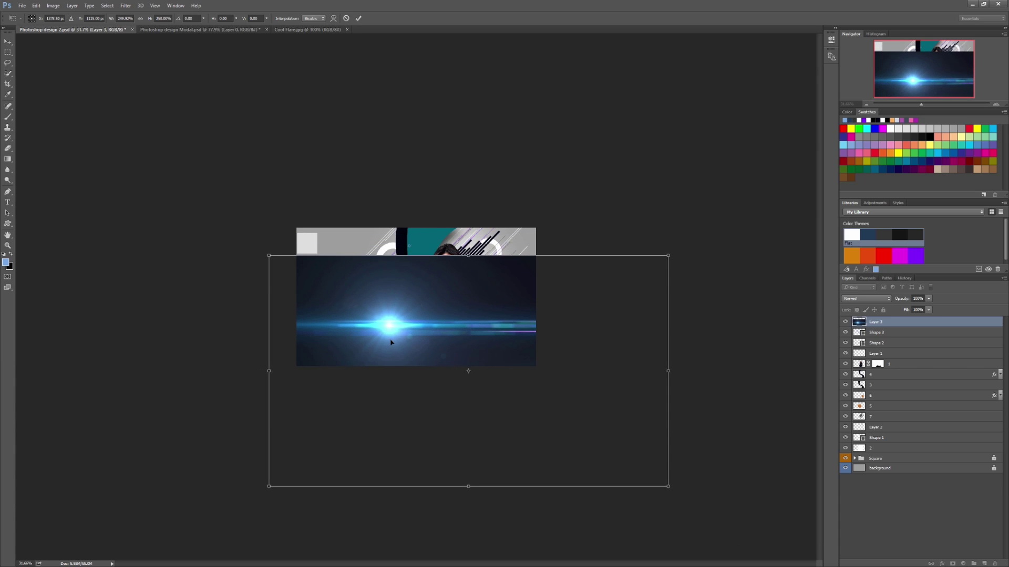
{"action": "left_click_drag", "start_coordinate": [391, 341], "coordinate": [391, 308]}
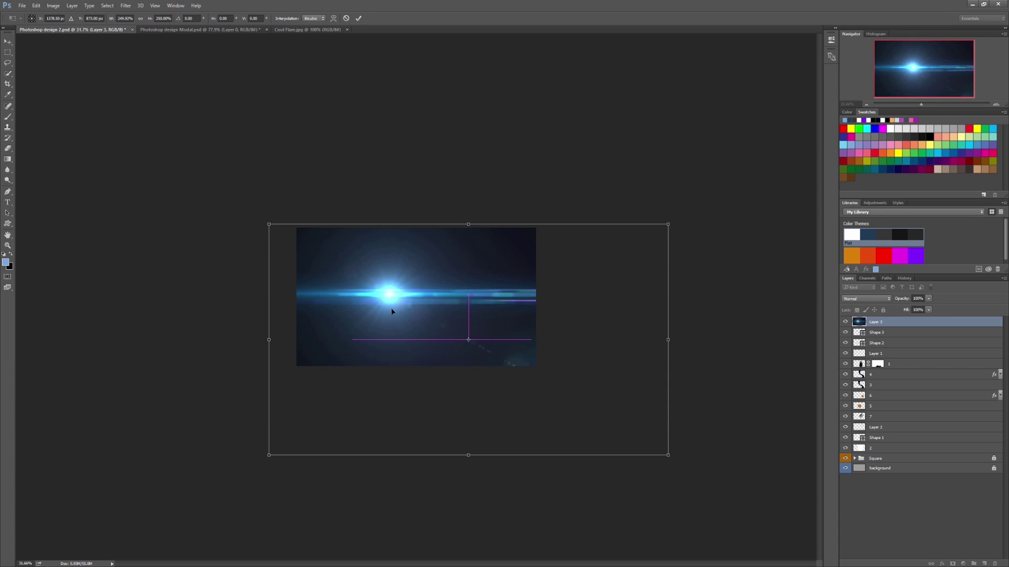
{"action": "key", "text": "Return"}
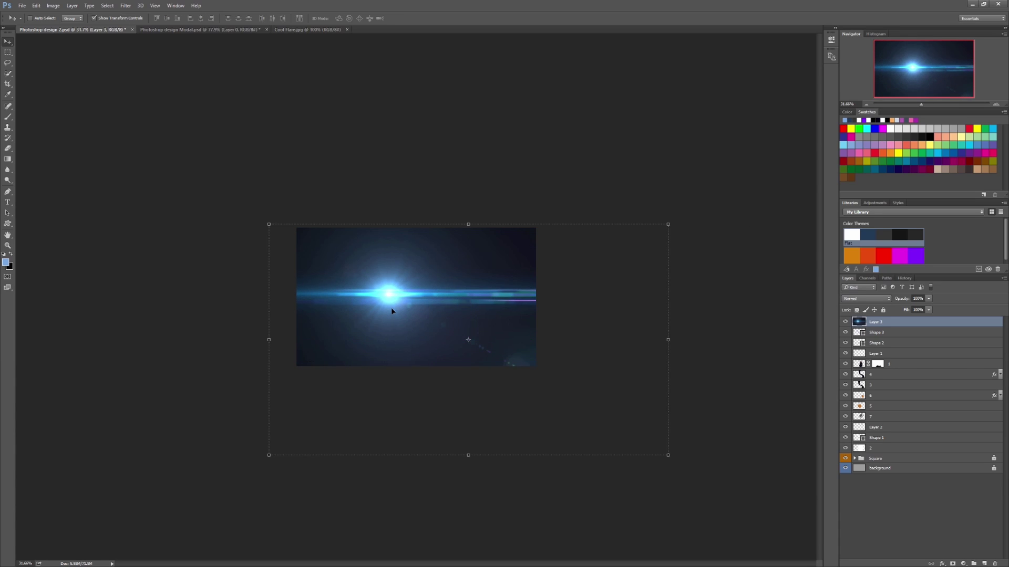
{"action": "key", "text": "ctrl+z"}
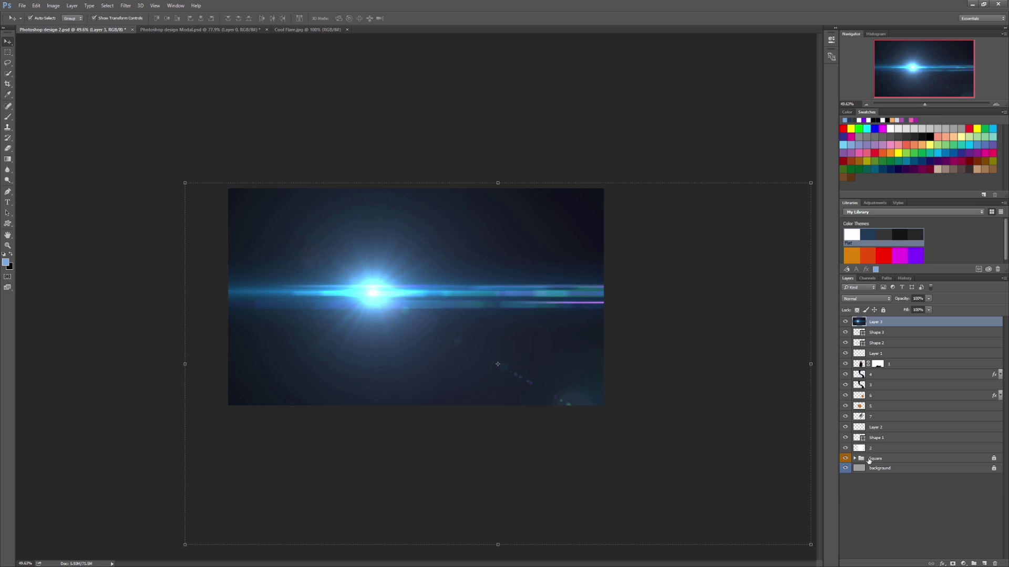
Set the lens-flare Layer 3 to Screen blend mode and move its glow down over the model
{"action": "left_click", "coordinate": [877, 473]}
{"action": "left_click", "coordinate": [877, 472]}
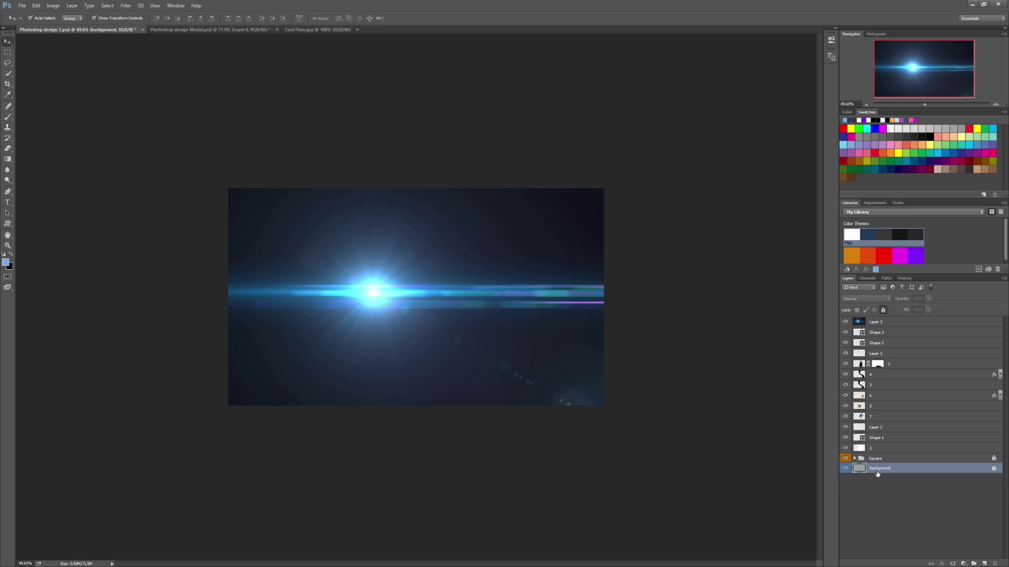
{"action": "key", "text": "ctrl+0"}
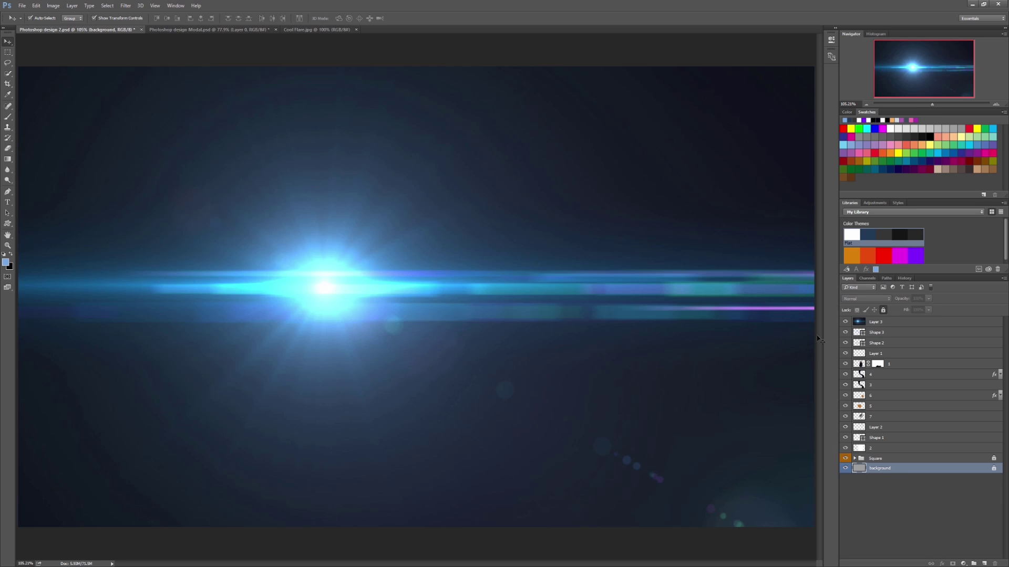
{"action": "left_click", "coordinate": [877, 322]}
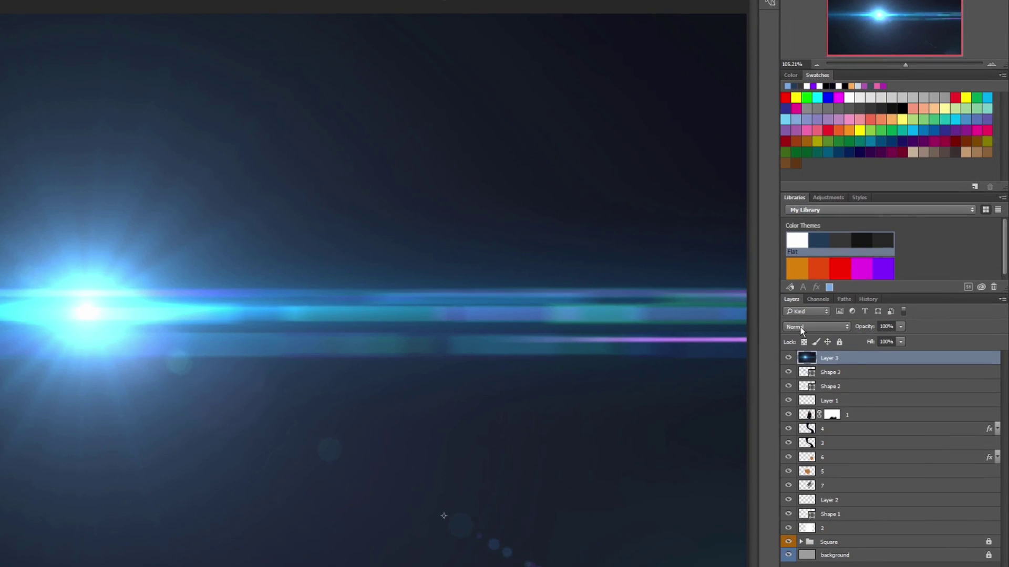
{"action": "left_click", "coordinate": [800, 327]}
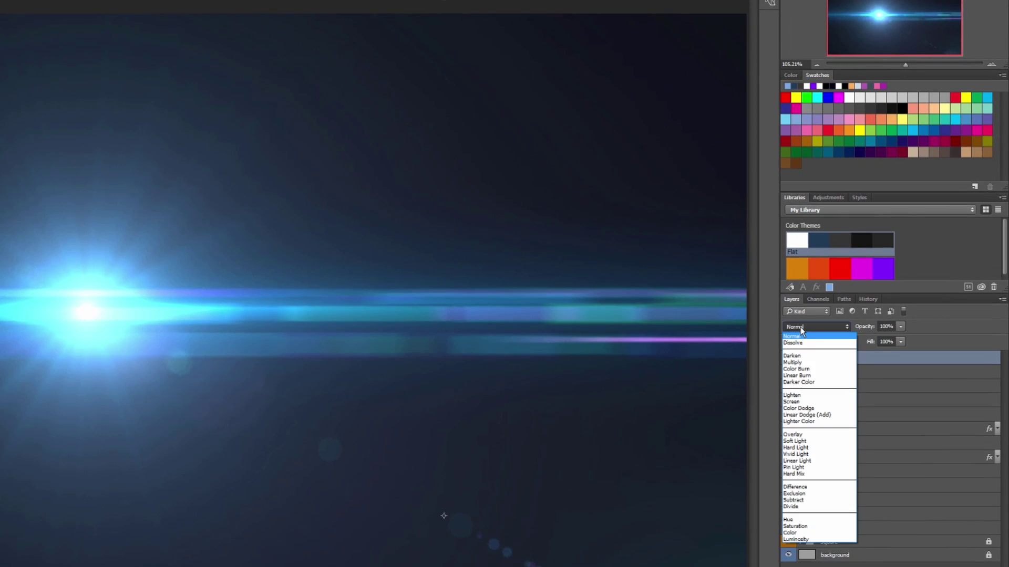
{"action": "left_click", "coordinate": [790, 402]}
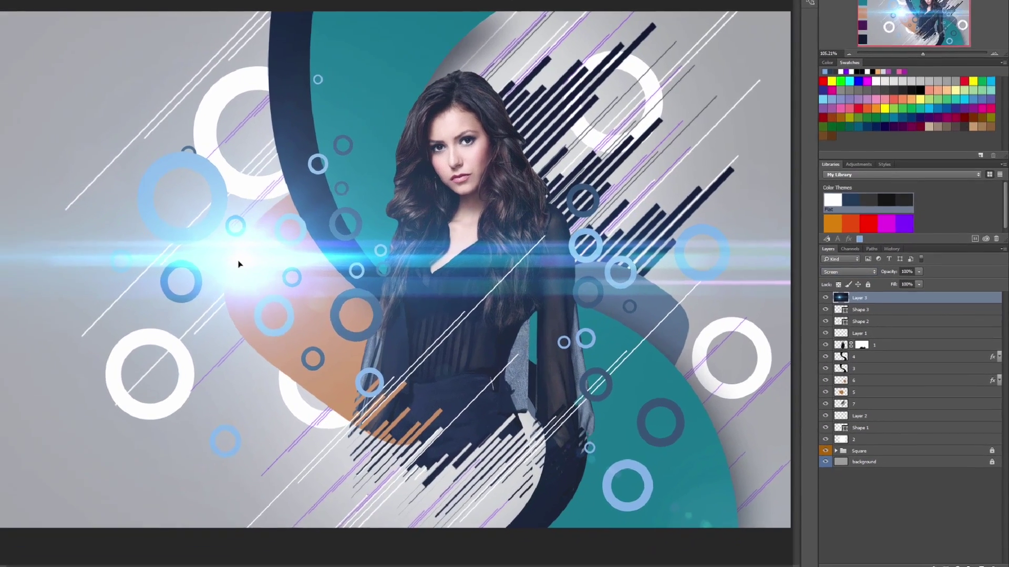
{"action": "mouse_move", "coordinate": [256, 256]}
{"action": "left_mouse_down"}
{"action": "mouse_move", "coordinate": [255, 273]}
{"action": "mouse_move", "coordinate": [303, 297]}
{"action": "mouse_move", "coordinate": [302, 284]}
{"action": "left_mouse_up"}
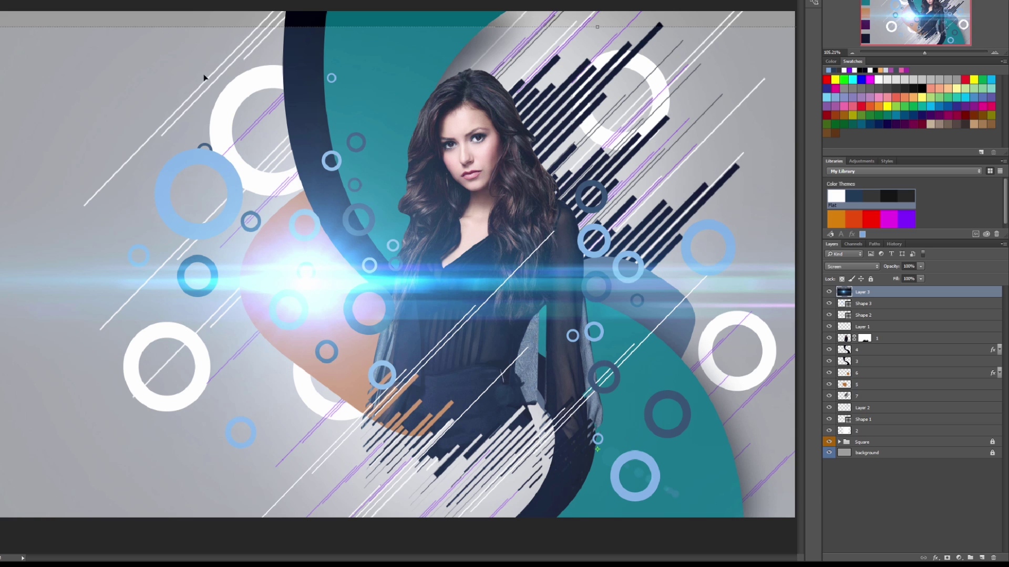
{"action": "mouse_move", "coordinate": [315, 284]}
{"action": "left_mouse_down"}
{"action": "mouse_move", "coordinate": [338, 327]}
{"action": "mouse_move", "coordinate": [387, 361]}
{"action": "mouse_move", "coordinate": [372, 367]}
{"action": "mouse_move", "coordinate": [362, 355]}
{"action": "mouse_move", "coordinate": [362, 364]}
{"action": "left_mouse_up"}
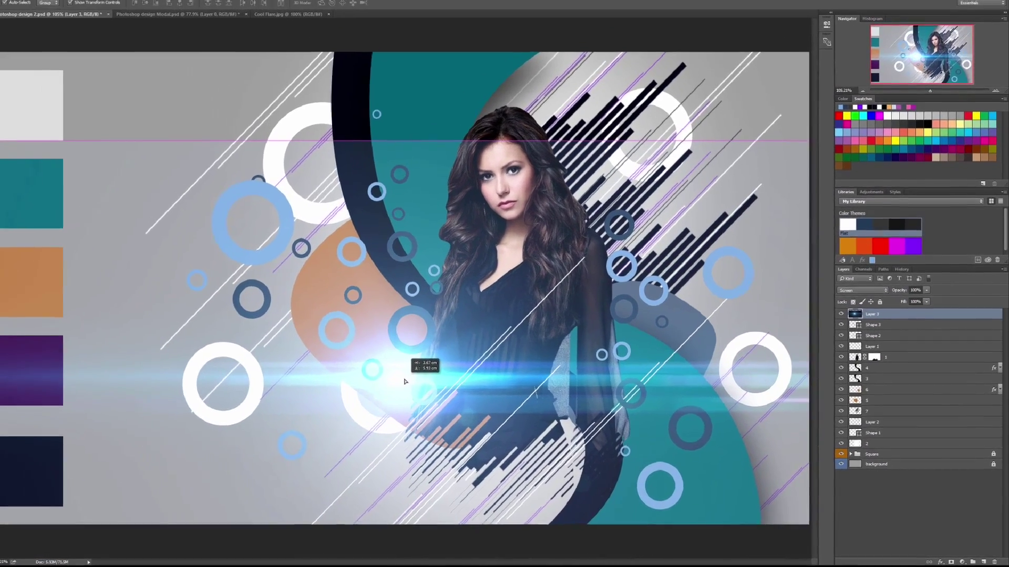
{"action": "left_click_drag", "start_coordinate": [931, 105], "coordinate": [921, 107]}
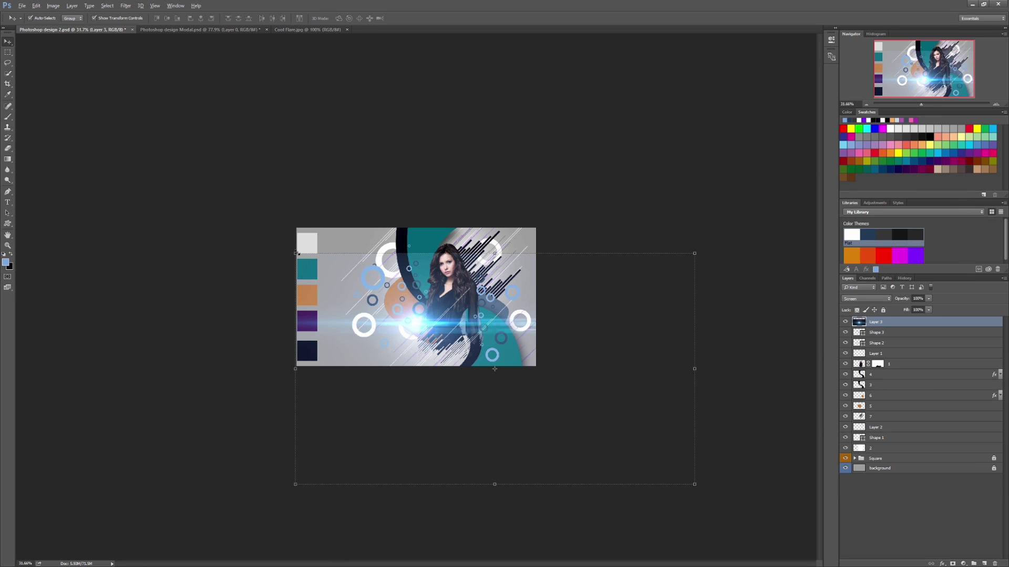
Scale the lens flare to about 160% and shift it right and down onto the model
{"action": "left_click_drag", "start_coordinate": [295, 254], "coordinate": [238, 206]}
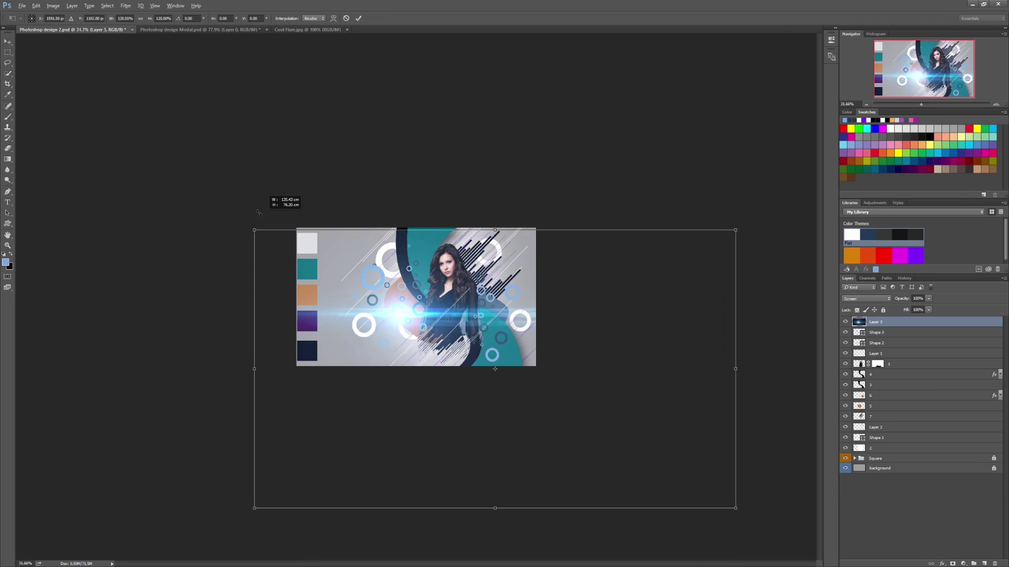
{"action": "left_click_drag", "start_coordinate": [401, 305], "coordinate": [413, 311]}
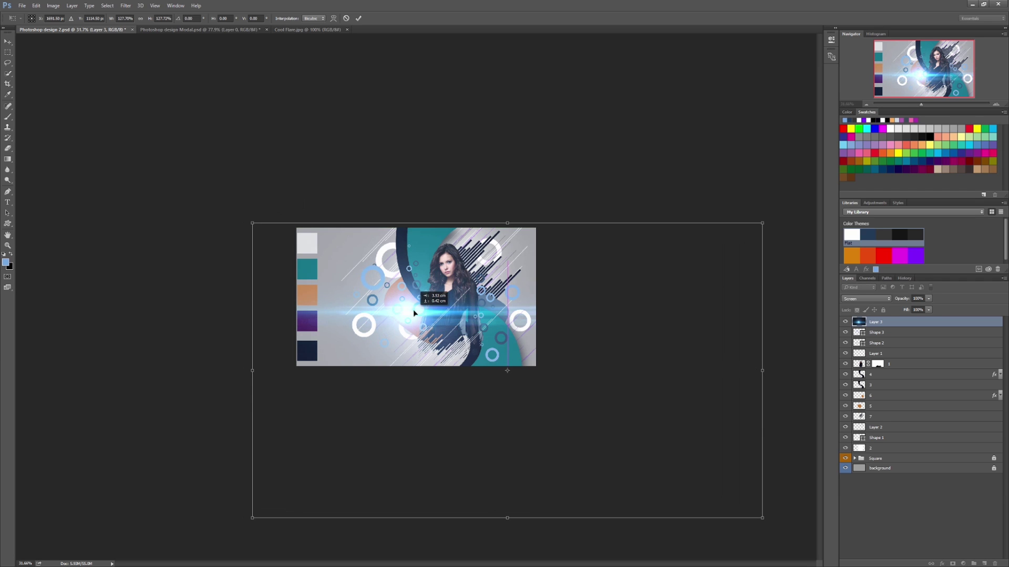
{"action": "left_click_drag", "start_coordinate": [413, 312], "coordinate": [418, 312]}
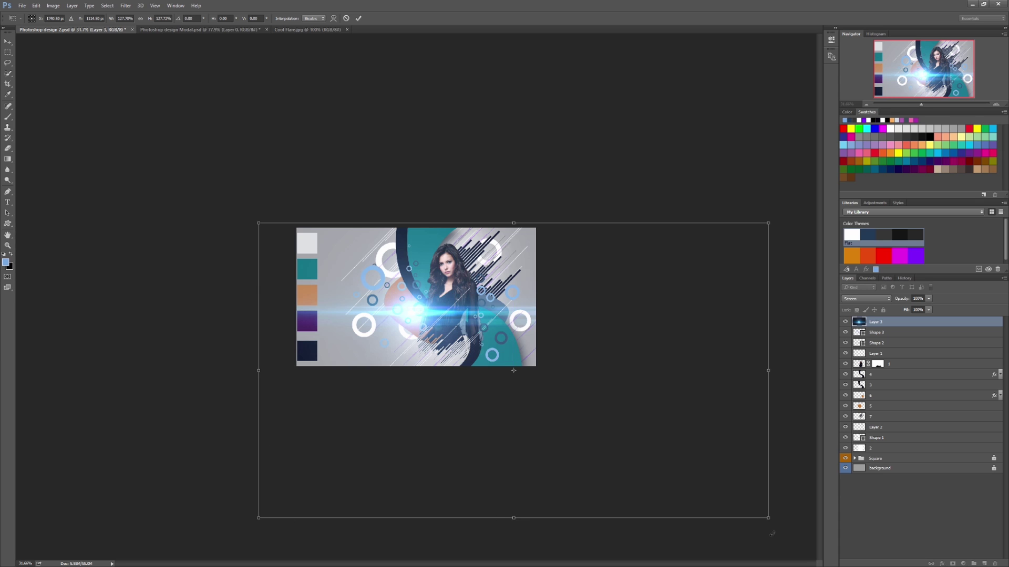
{"action": "left_click_drag", "start_coordinate": [769, 518], "coordinate": [833, 555]}
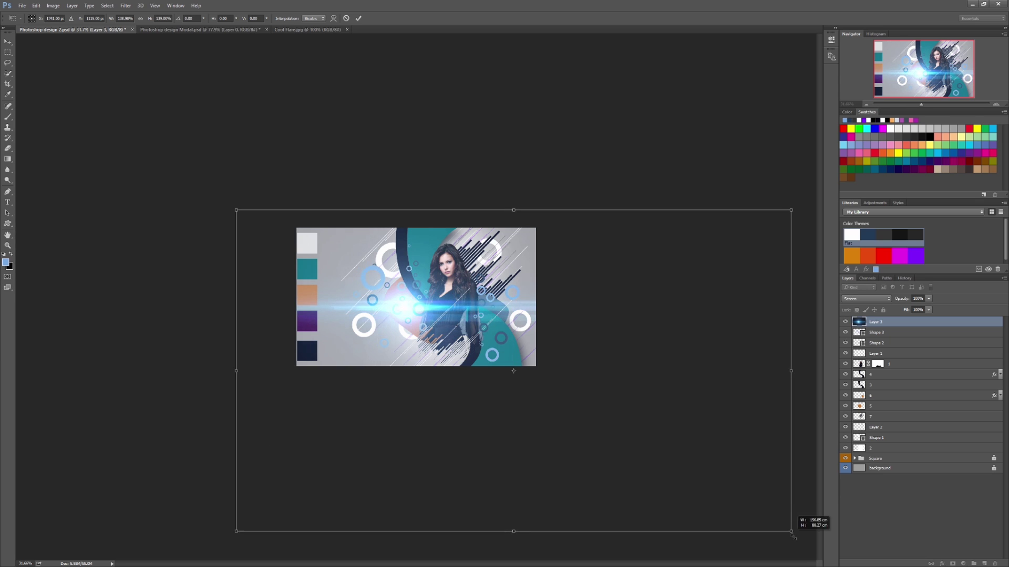
{"action": "left_click_drag", "start_coordinate": [407, 291], "coordinate": [445, 306]}
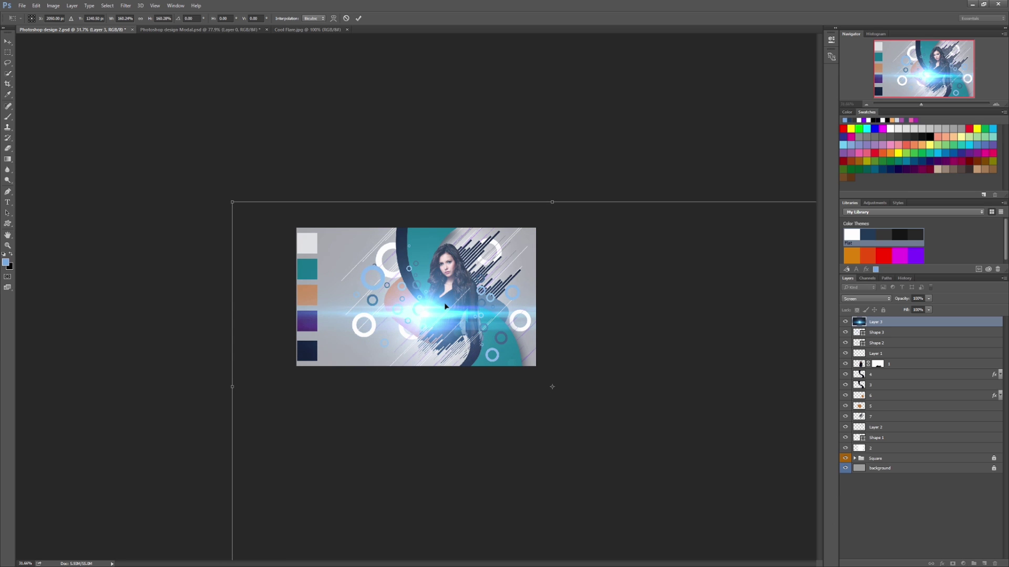
{"action": "key", "text": "Return"}
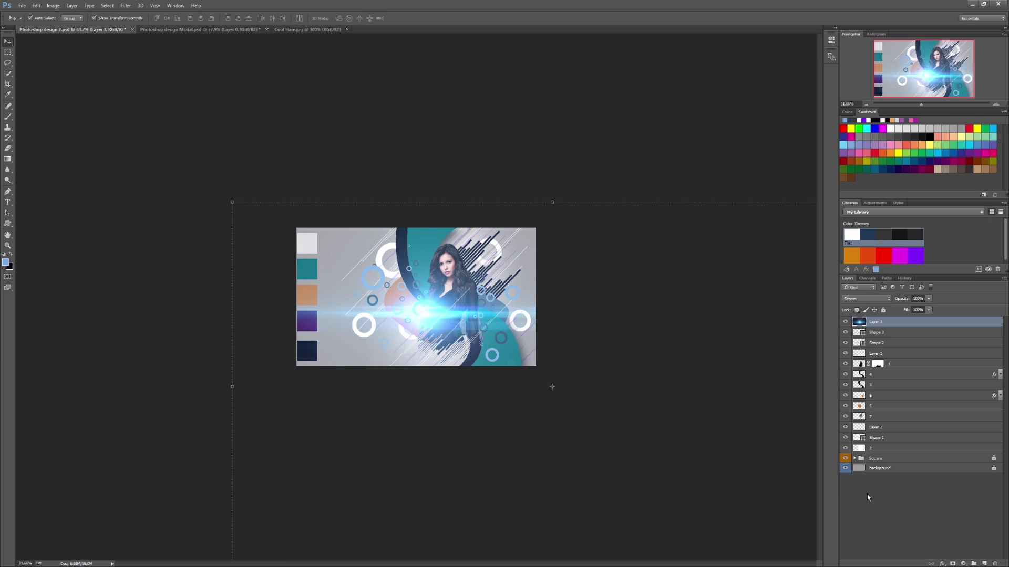
{"action": "left_click", "coordinate": [879, 469]}
{"action": "key", "text": "ctrl+0"}
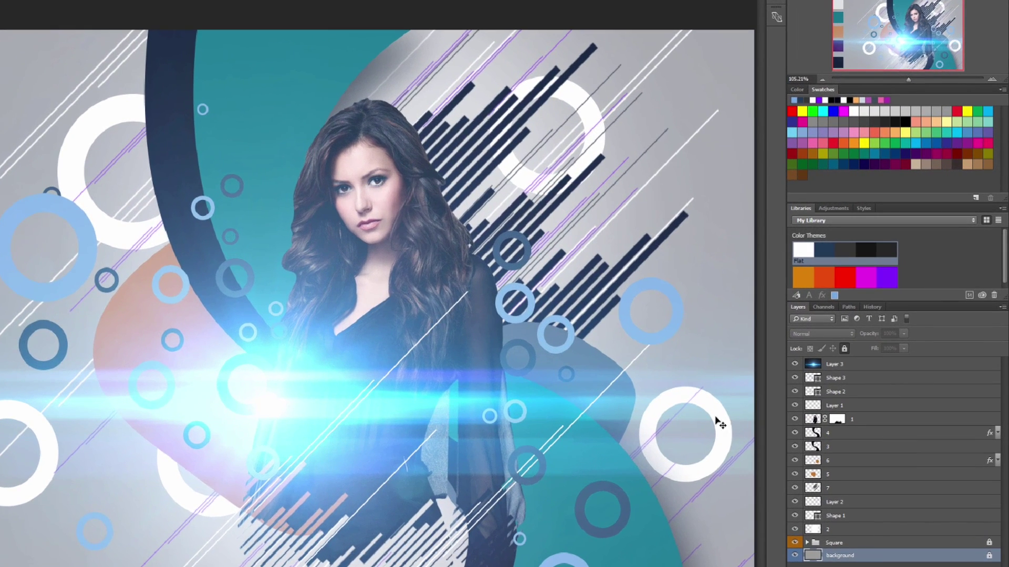
Keep Layer 3 in Screen mode and lower its opacity to about 62%
{"action": "left_click", "coordinate": [851, 368]}
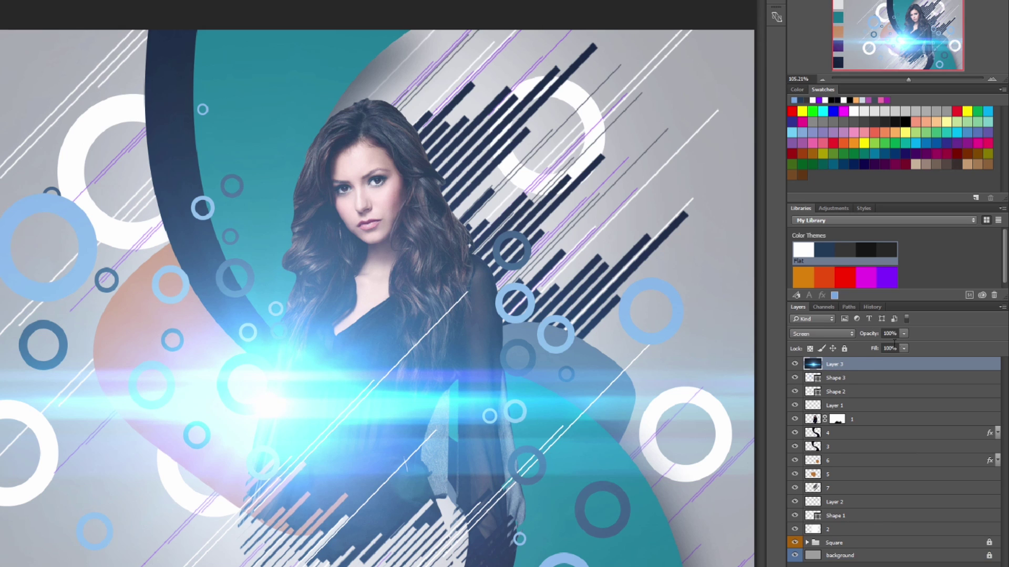
{"action": "left_click", "coordinate": [827, 335]}
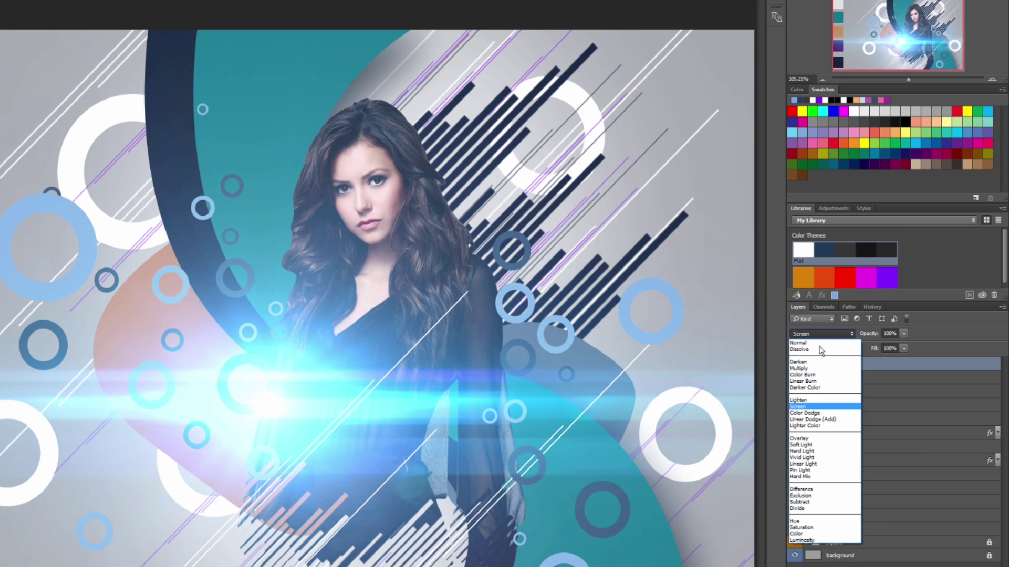
{"action": "left_click", "coordinate": [803, 406]}
{"action": "left_click", "coordinate": [904, 334]}
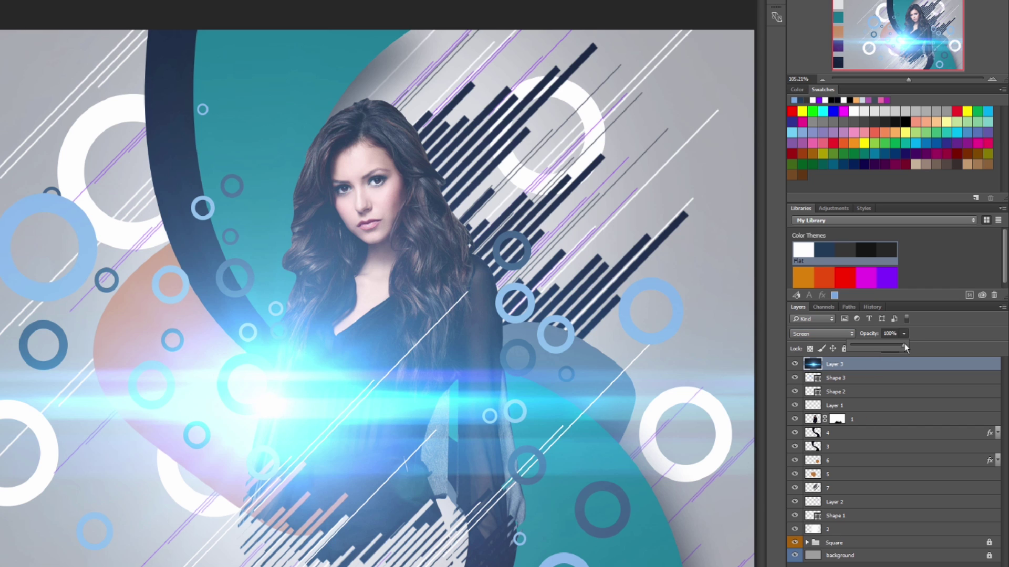
{"action": "left_click_drag", "start_coordinate": [892, 351], "coordinate": [885, 353]}
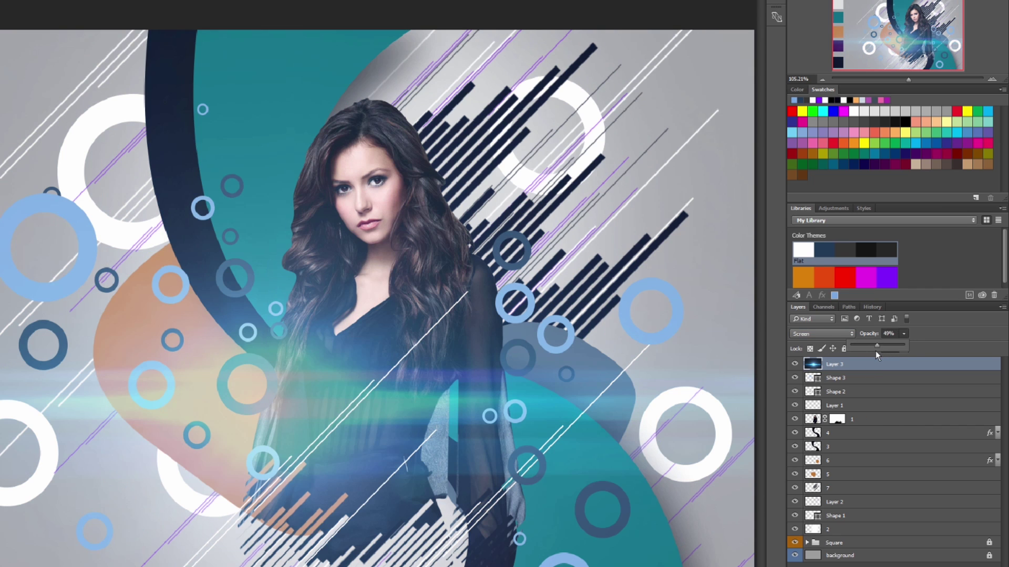
{"action": "left_click_drag", "start_coordinate": [875, 352], "coordinate": [883, 356]}
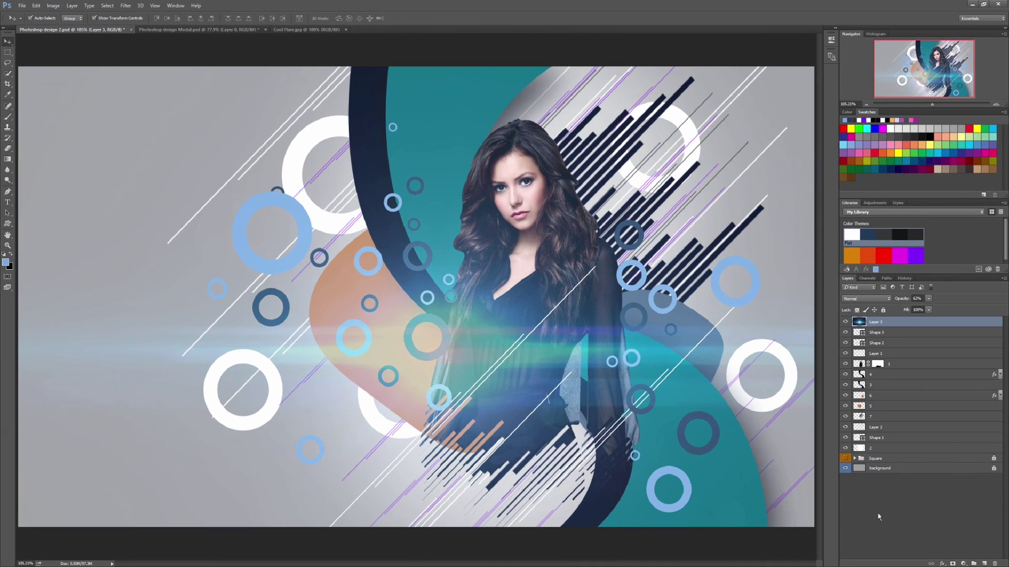
Stamp all visible layers from Layer 3 down to layer 2 into a merged Layer 4
{"action": "left_click", "coordinate": [849, 121]}
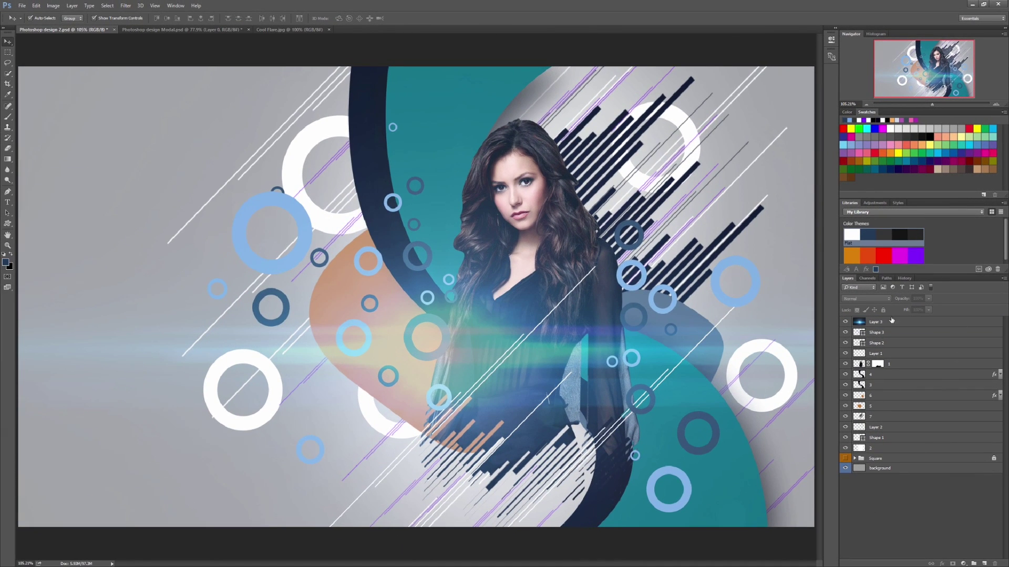
{"action": "left_click", "coordinate": [873, 323]}
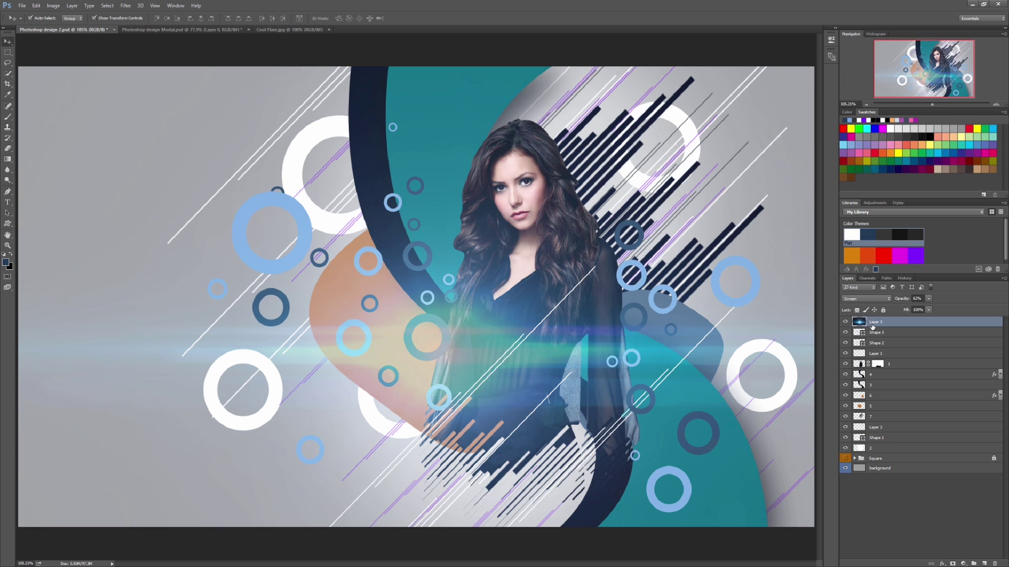
{"action": "left_click", "coordinate": [869, 449], "text": "shift"}
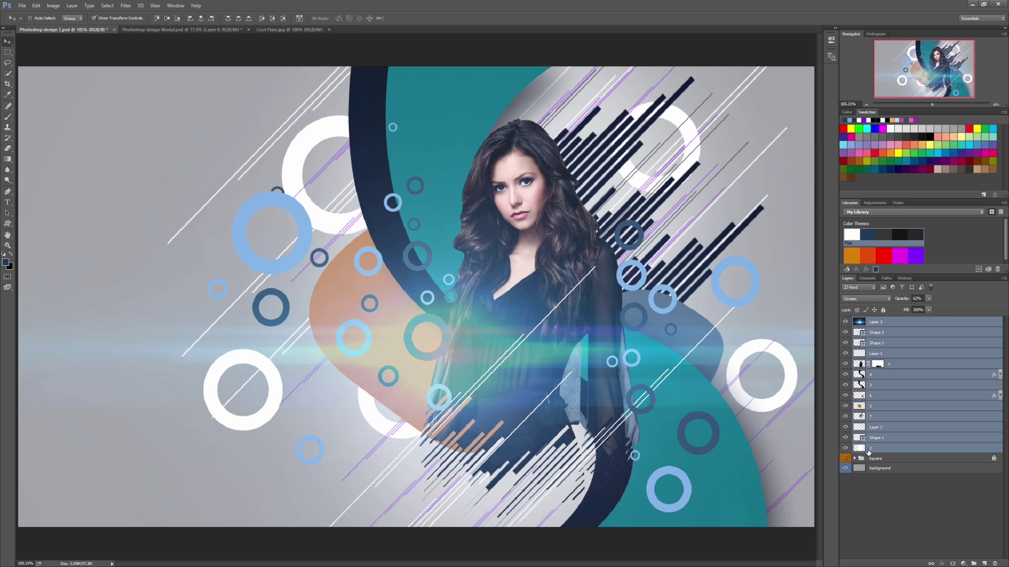
{"action": "key", "text": "ctrl+alt+e"}
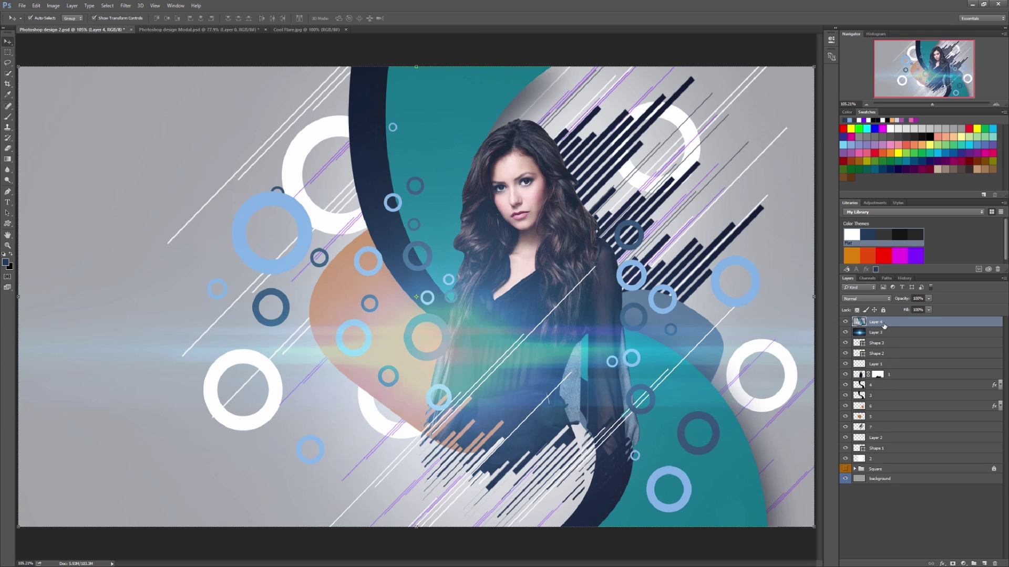
Gather the original layers into Group 1 and hide the group
{"action": "left_click", "coordinate": [860, 333]}
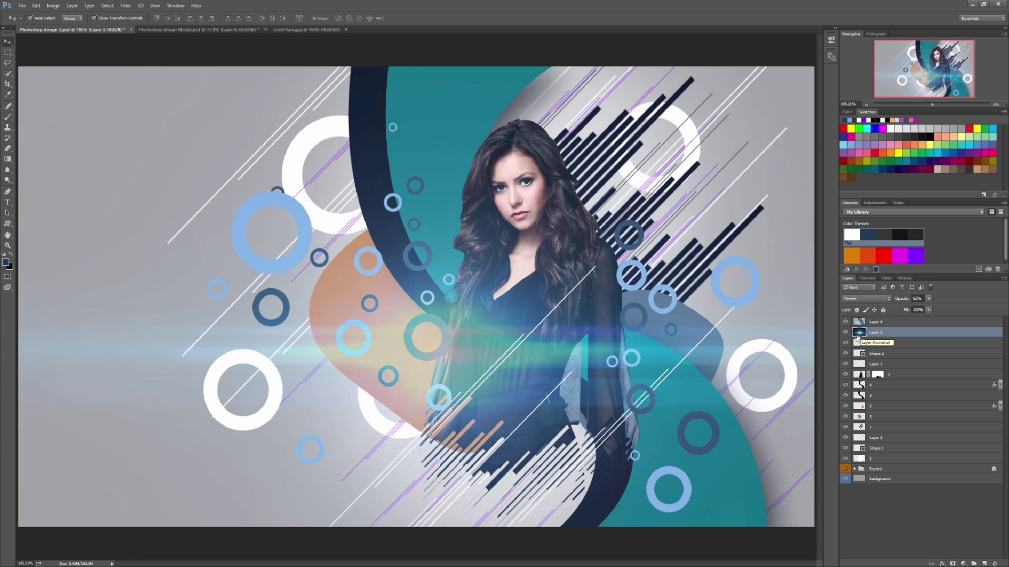
{"action": "left_click", "coordinate": [870, 461], "text": "shift"}
{"action": "left_click_drag", "start_coordinate": [869, 461], "coordinate": [974, 562]}
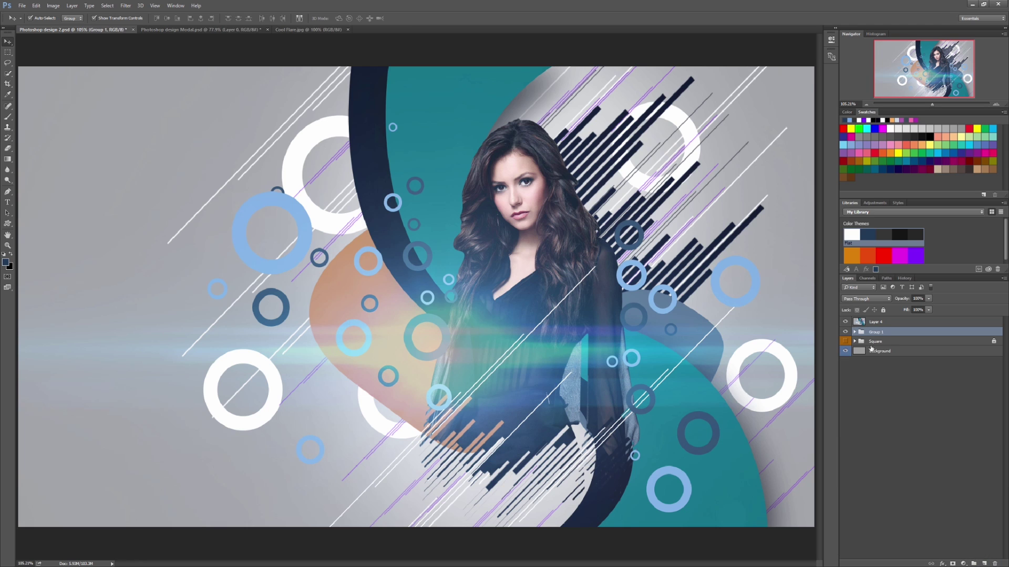
{"action": "left_click", "coordinate": [846, 331]}
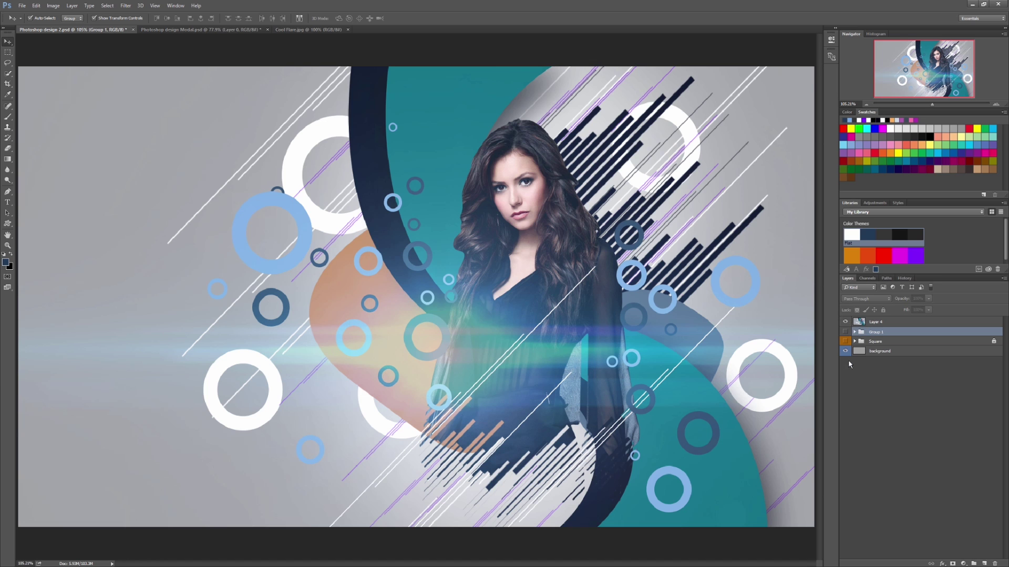
{"action": "left_click", "coordinate": [845, 321]}
{"action": "left_click", "coordinate": [957, 442]}
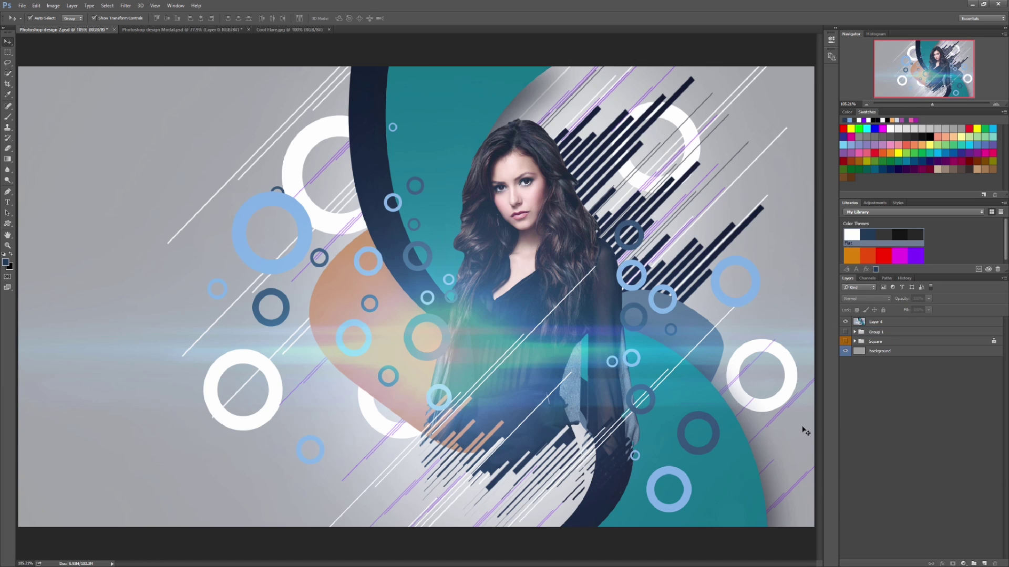